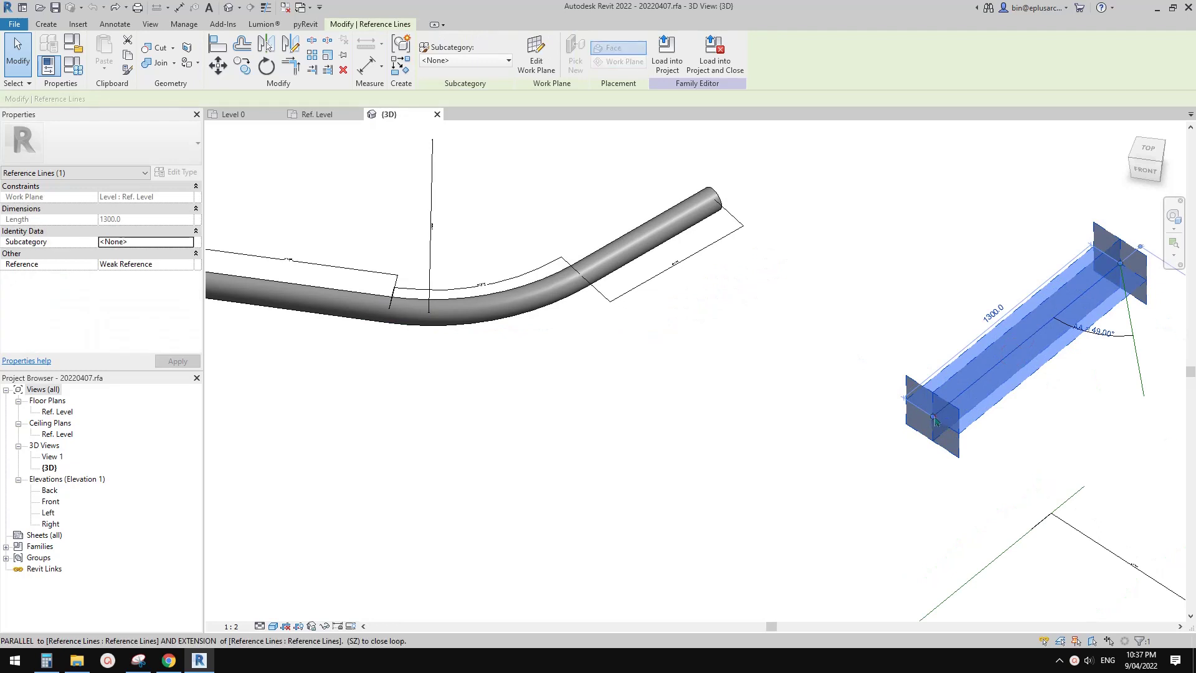
- Swing the free end of the angle reference line to widen the bend angle AA to about 75°
drag(934, 416, 959, 325)
drag(1021, 372, 943, 390)
scroll(943, 390, down, 3)
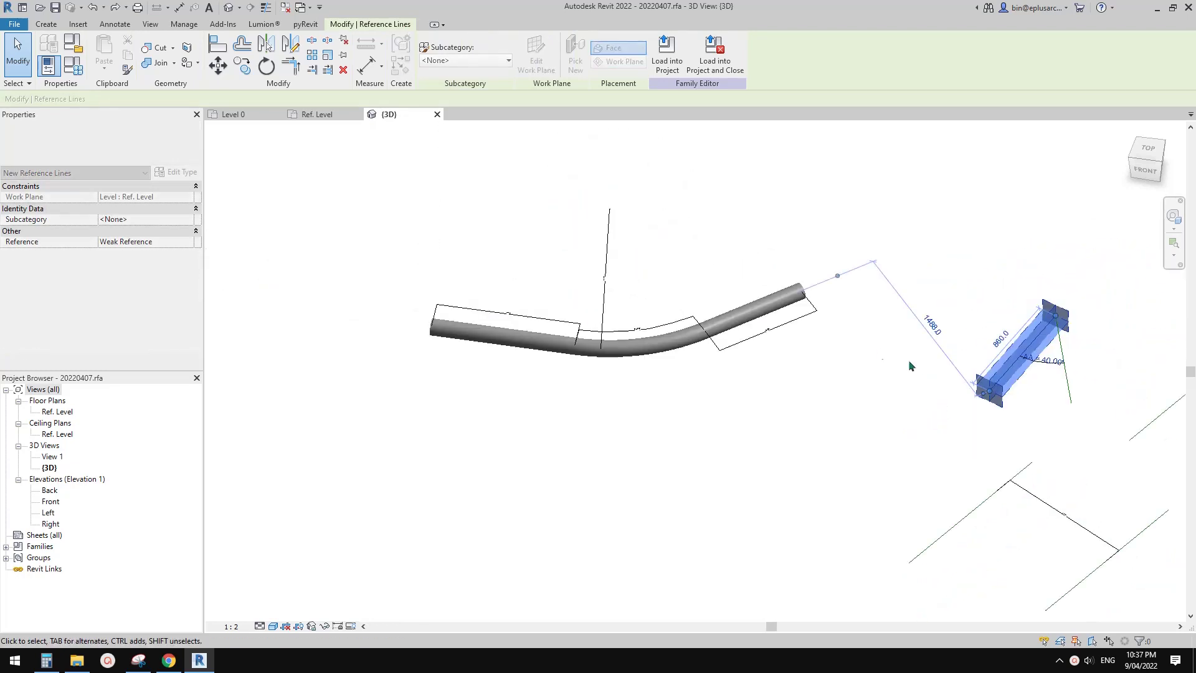
scroll(1061, 447, up, 2)
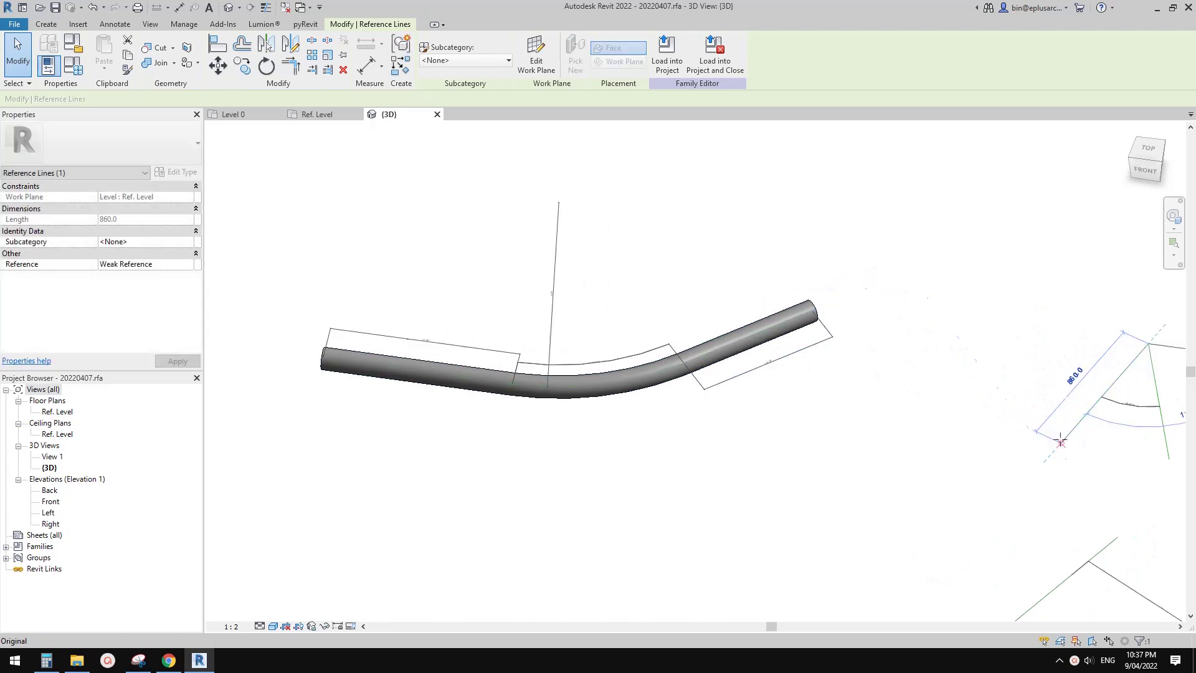
drag(1035, 431, 1044, 374)
scroll(853, 344, down, 2)
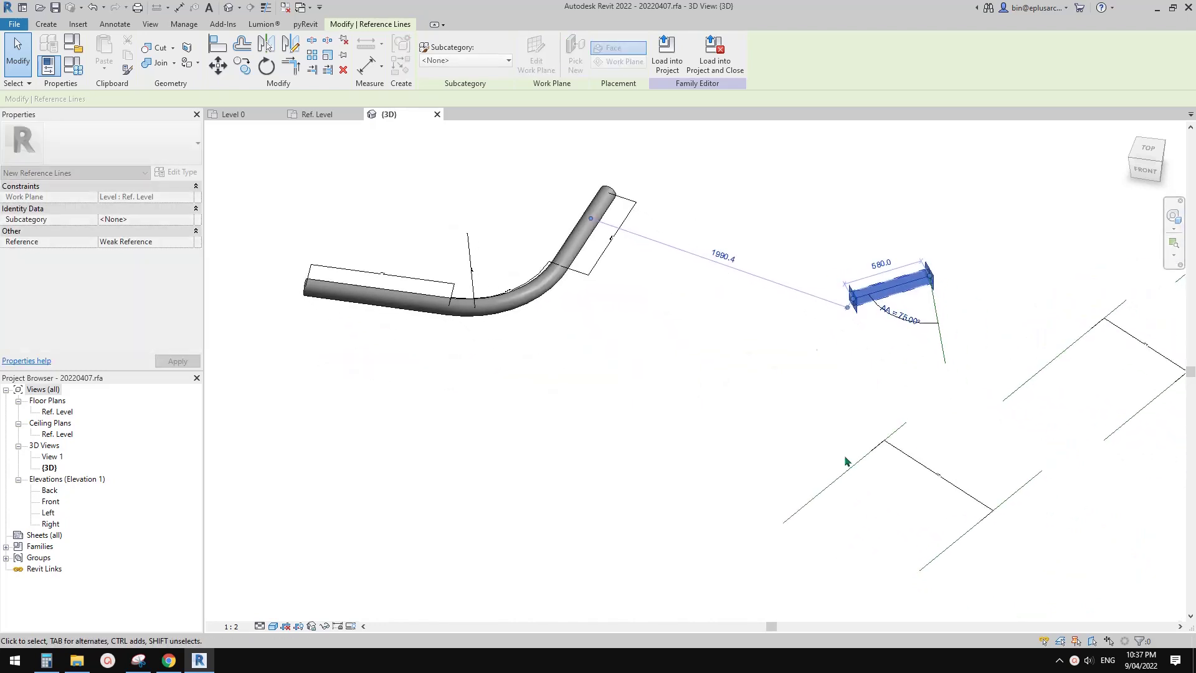
- Shift the length-controlling reference lines so that w is about 800, w2 about 500 and AL about 1720
click(844, 475)
drag(843, 475, 893, 471)
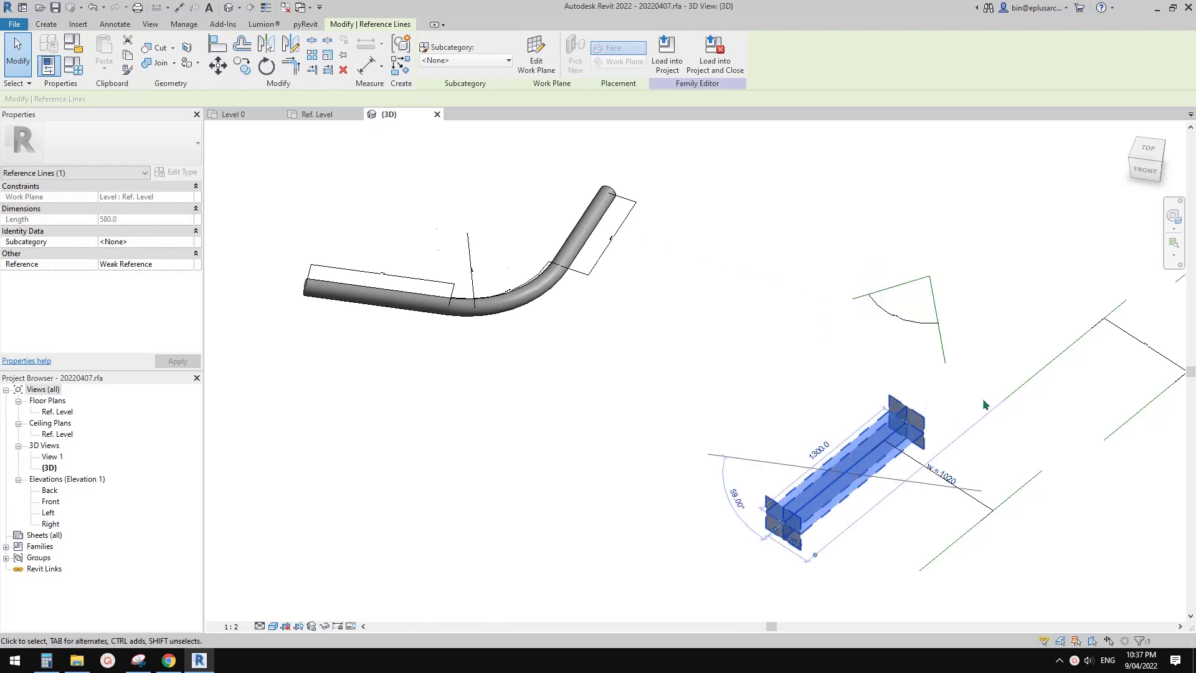
scroll(986, 401, down, 2)
drag(879, 536, 1063, 424)
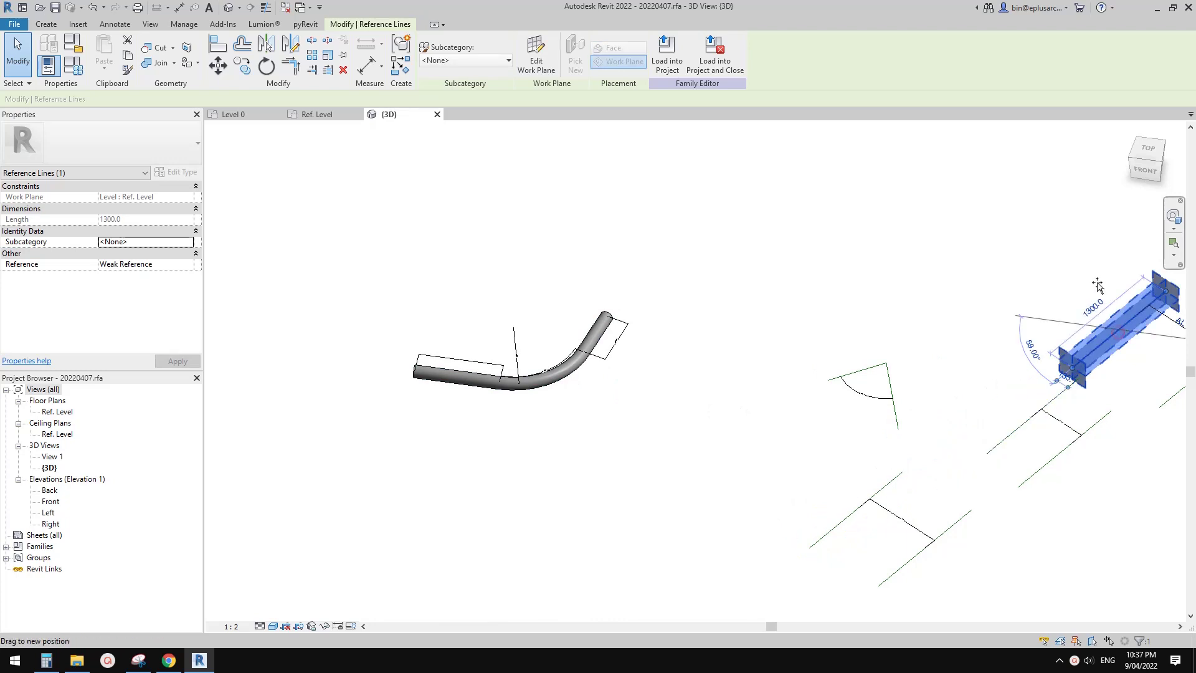
drag(1092, 281, 1129, 310)
scroll(679, 406, up, 2)
click(764, 388)
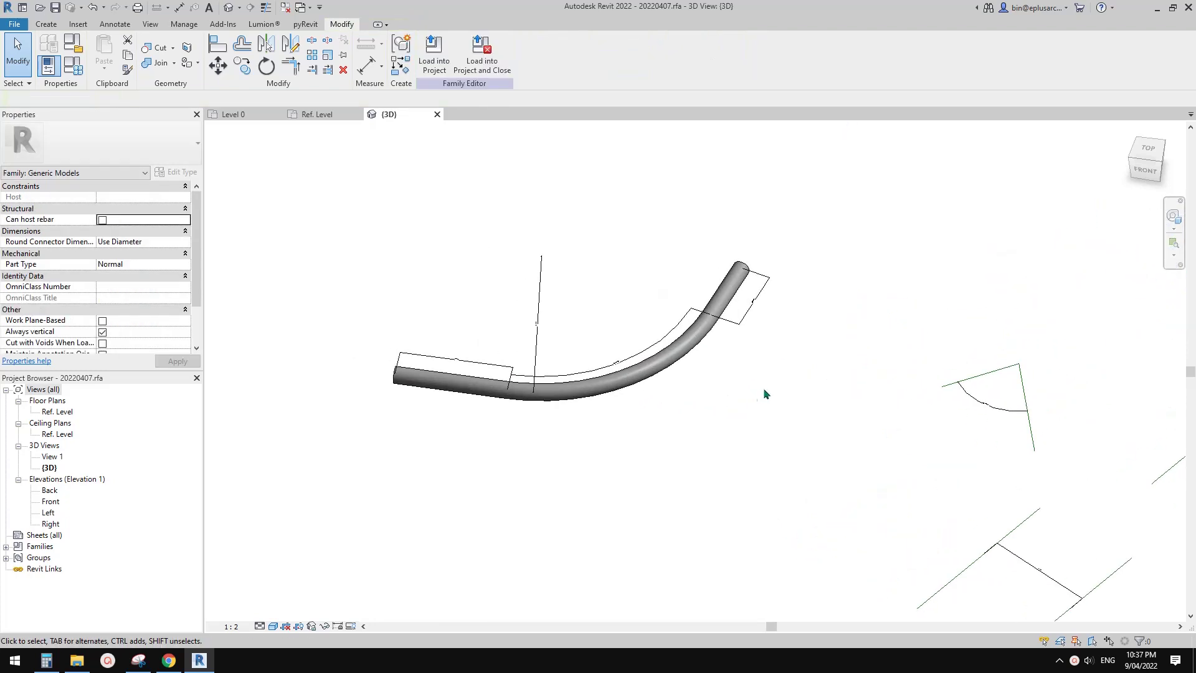
- Swing the free end of the angle reference line inward to narrow the bend angle AA to about 18°
scroll(766, 386, up, 2)
click(626, 299)
middle_drag(737, 381, 639, 385)
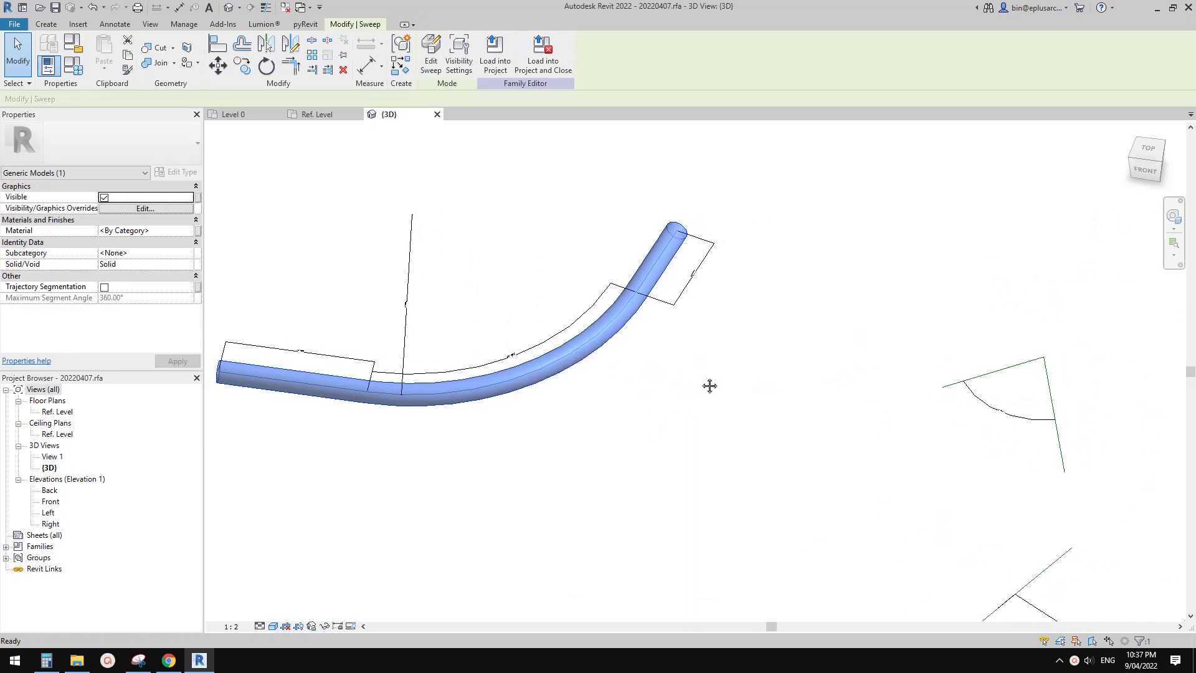
click(943, 390)
scroll(586, 357, down, 1)
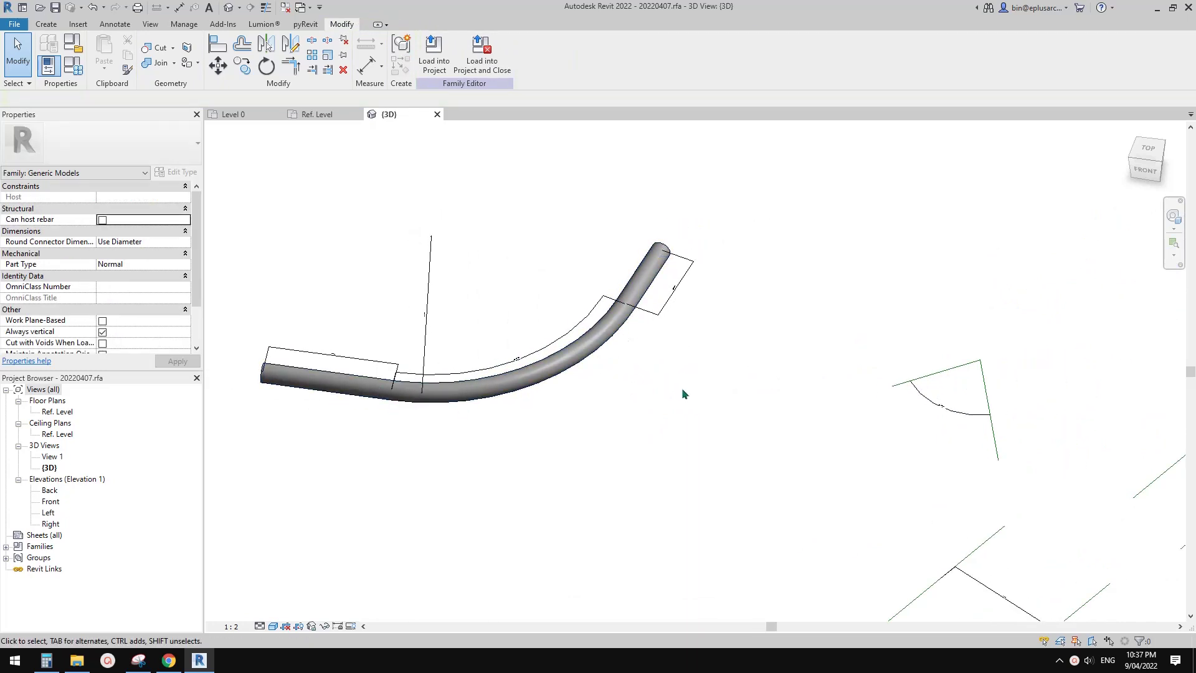
middle_drag(683, 393, 666, 375)
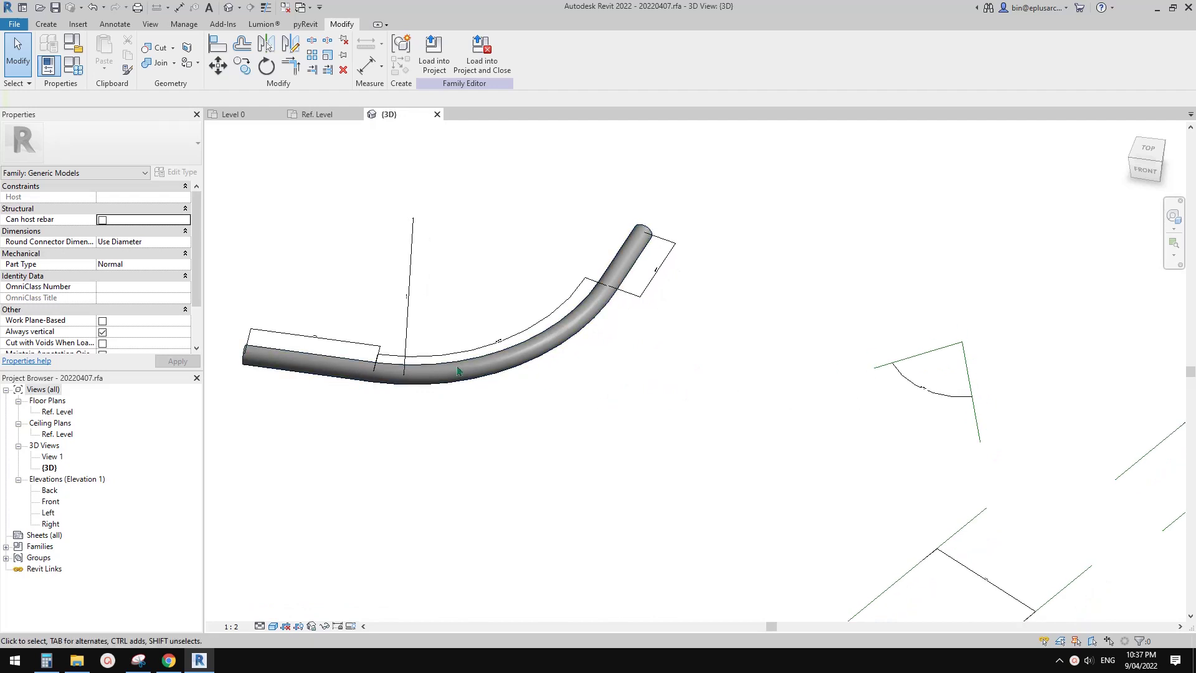
click(868, 376)
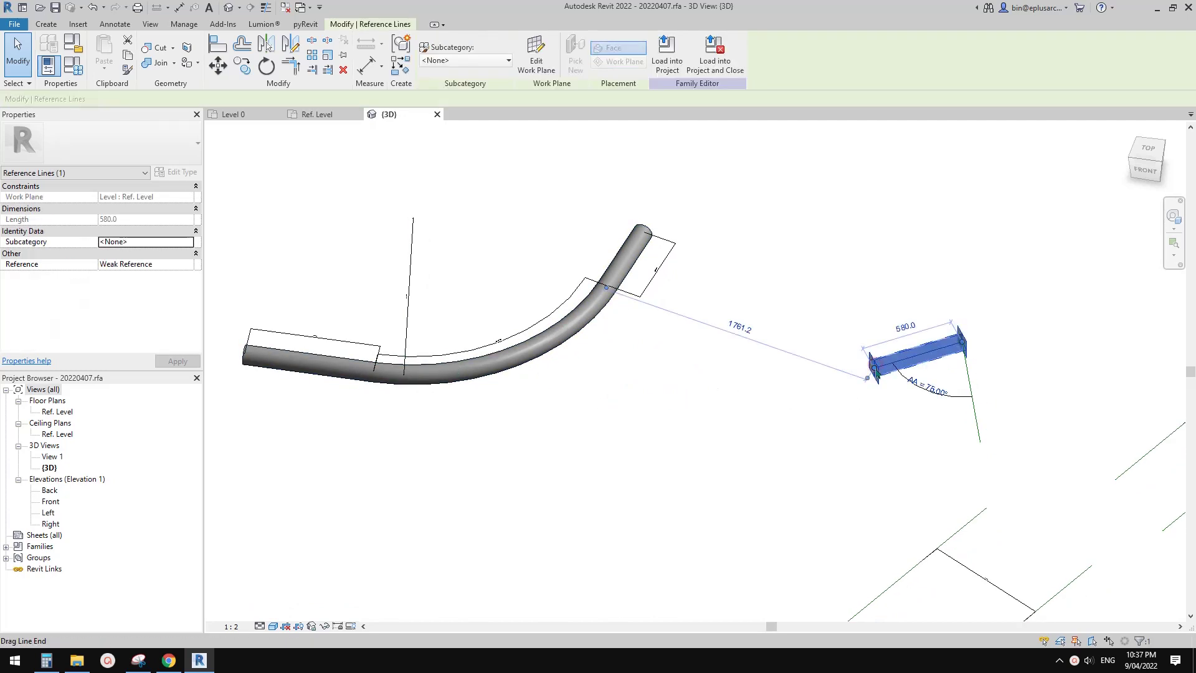
drag(867, 376, 938, 432)
- Review the dimension parameters and the radius formula in Family Types, leaving without changes
click(75, 65)
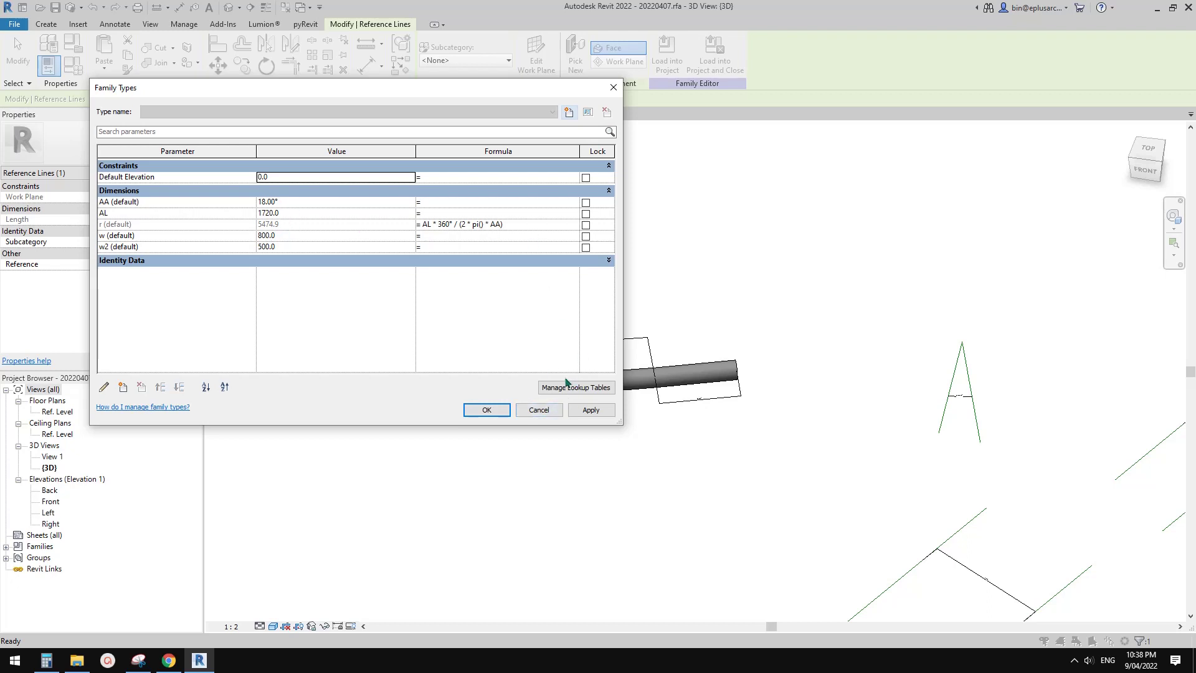
click(543, 410)
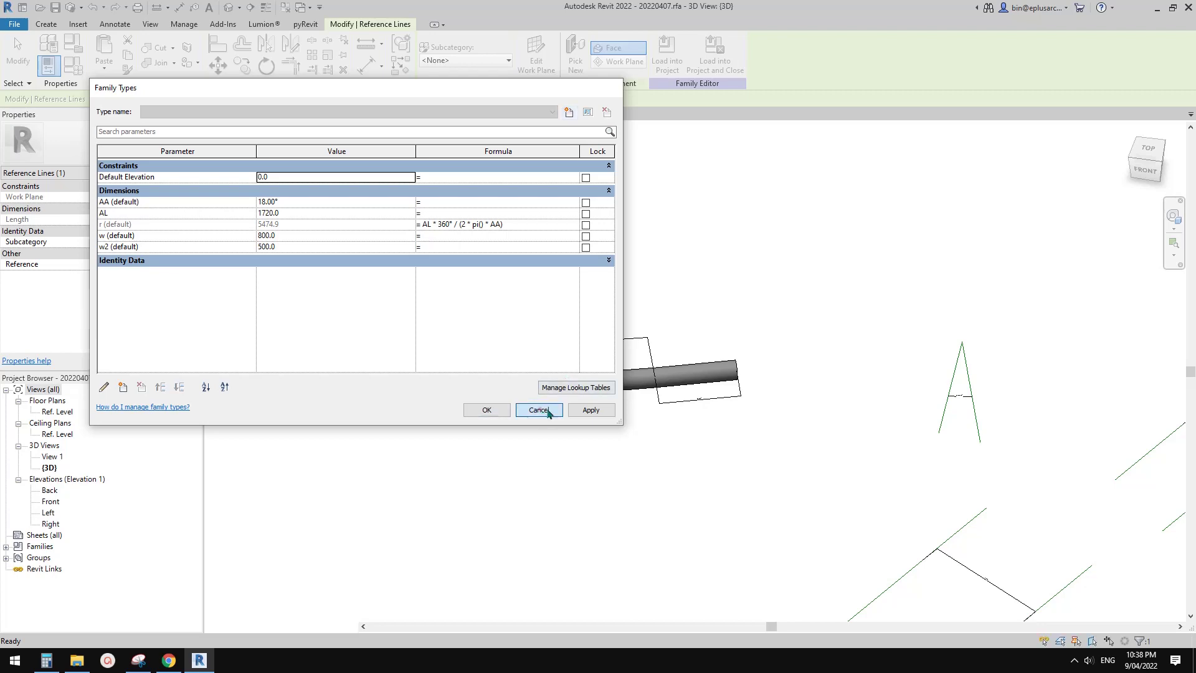
scroll(636, 337, down, 3)
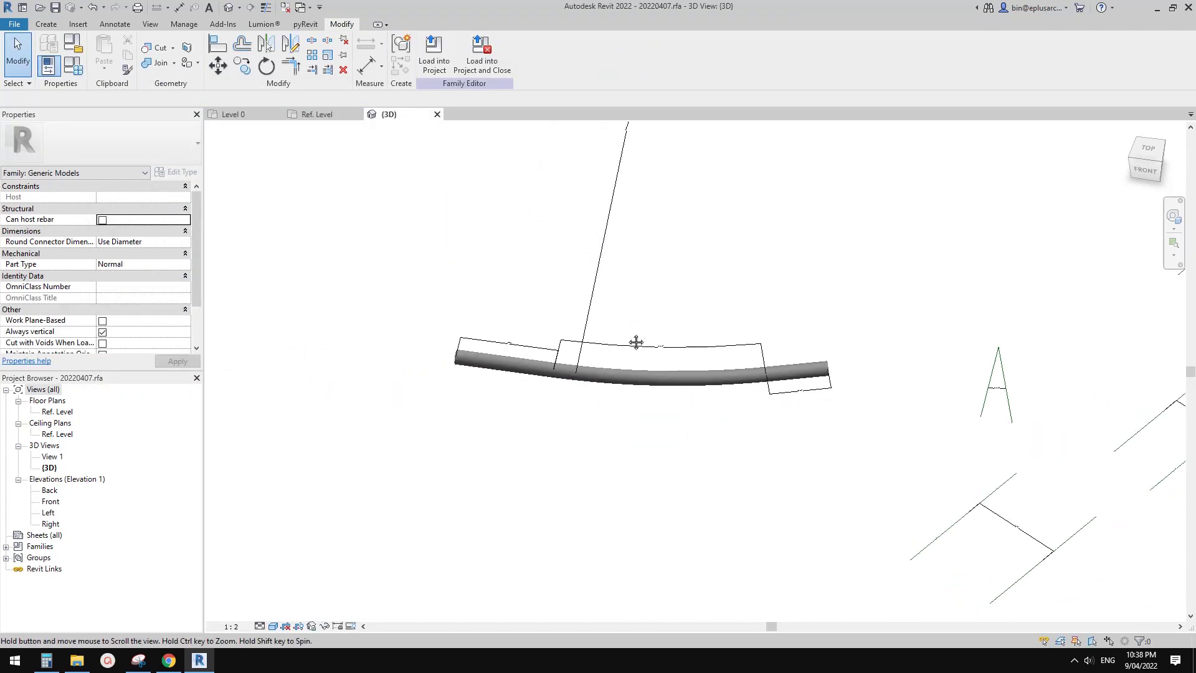
- In the Level 0 floor plan of Project2, select the placed pipe and set its AA angle to 3°
click(254, 116)
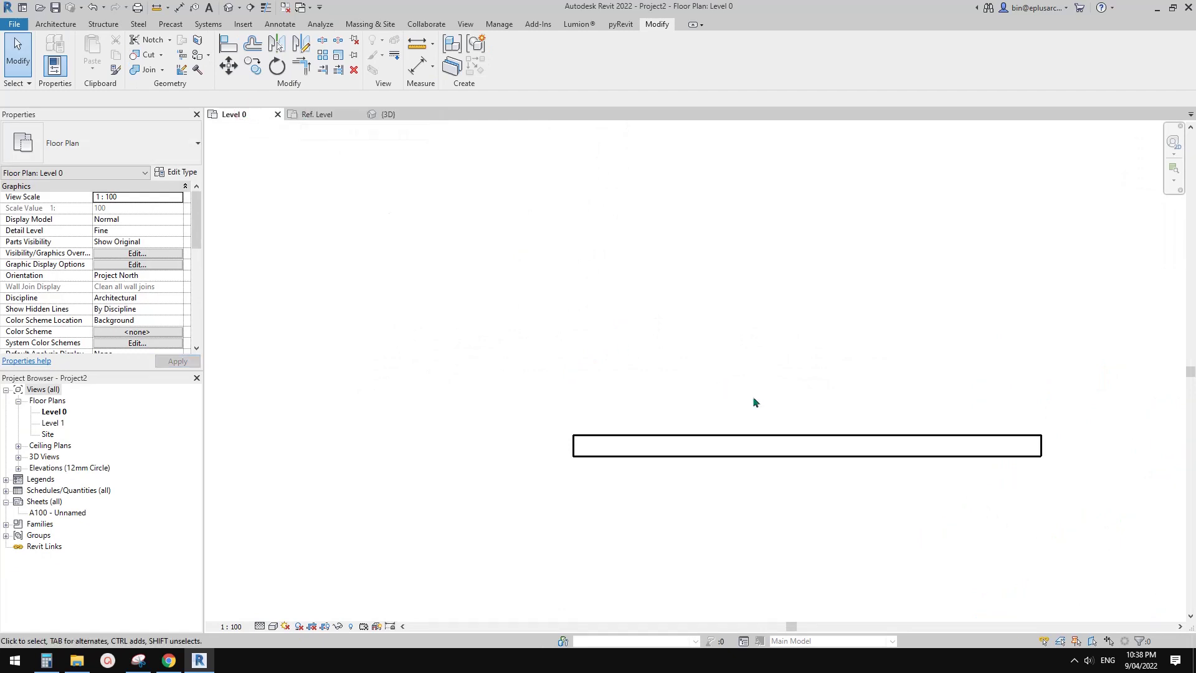
click(699, 399)
scroll(687, 357, down, 2)
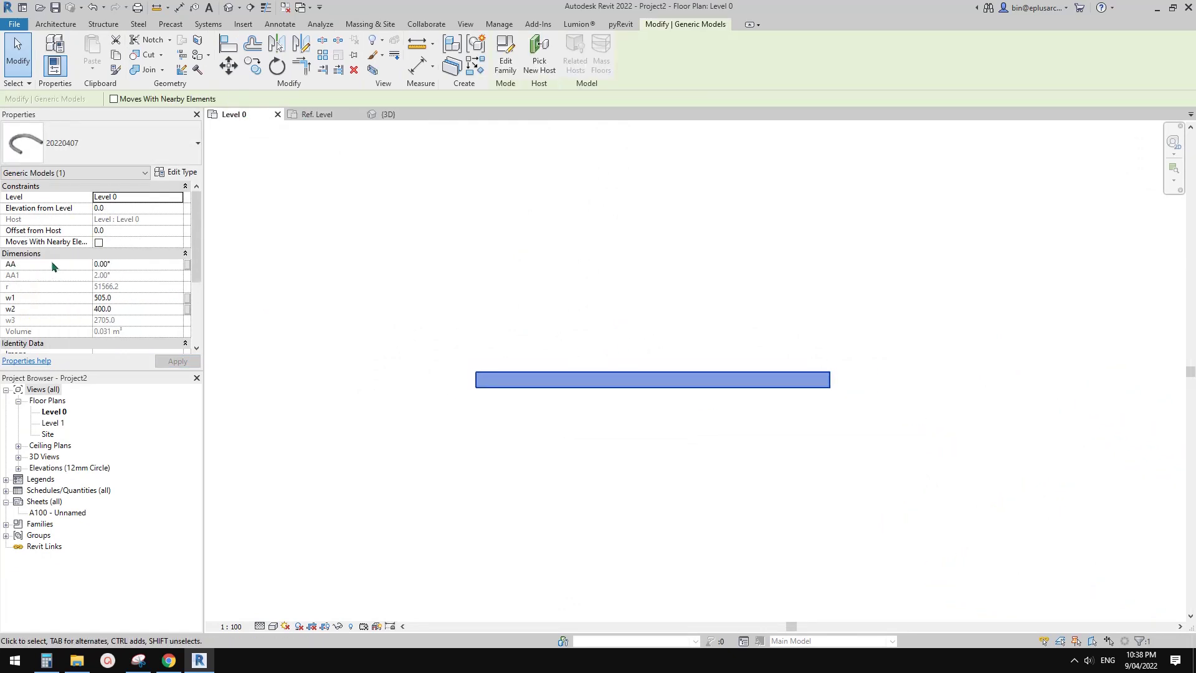
drag(530, 376, 550, 383)
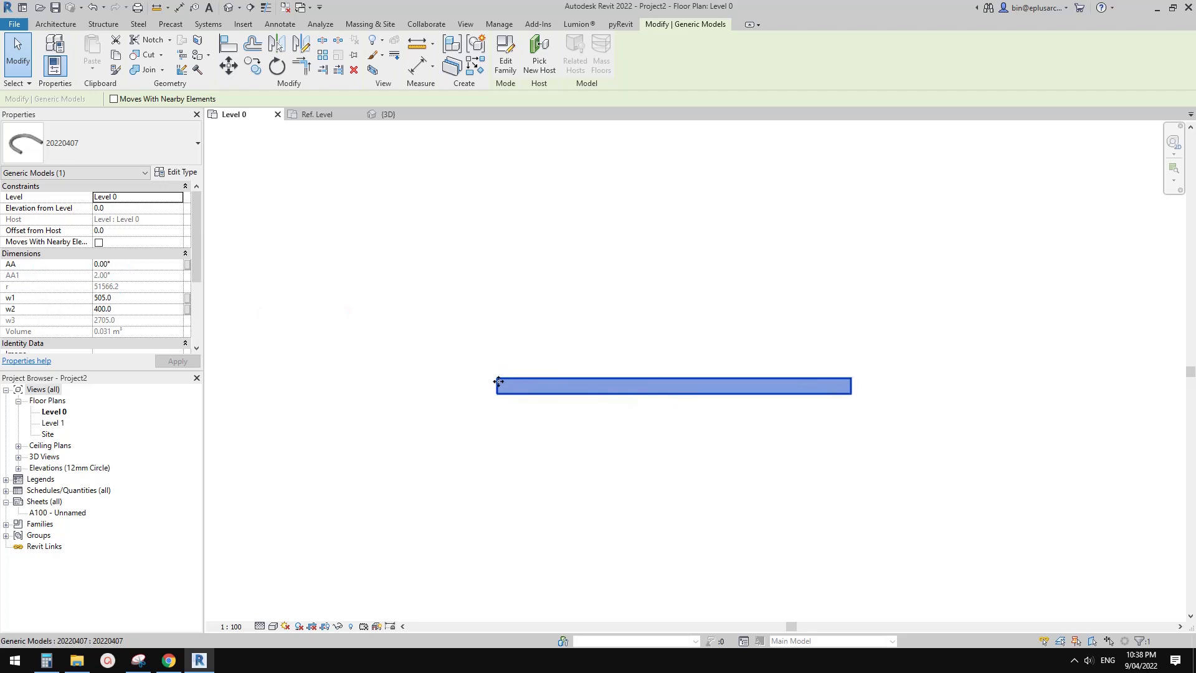
middle_drag(693, 383, 721, 399)
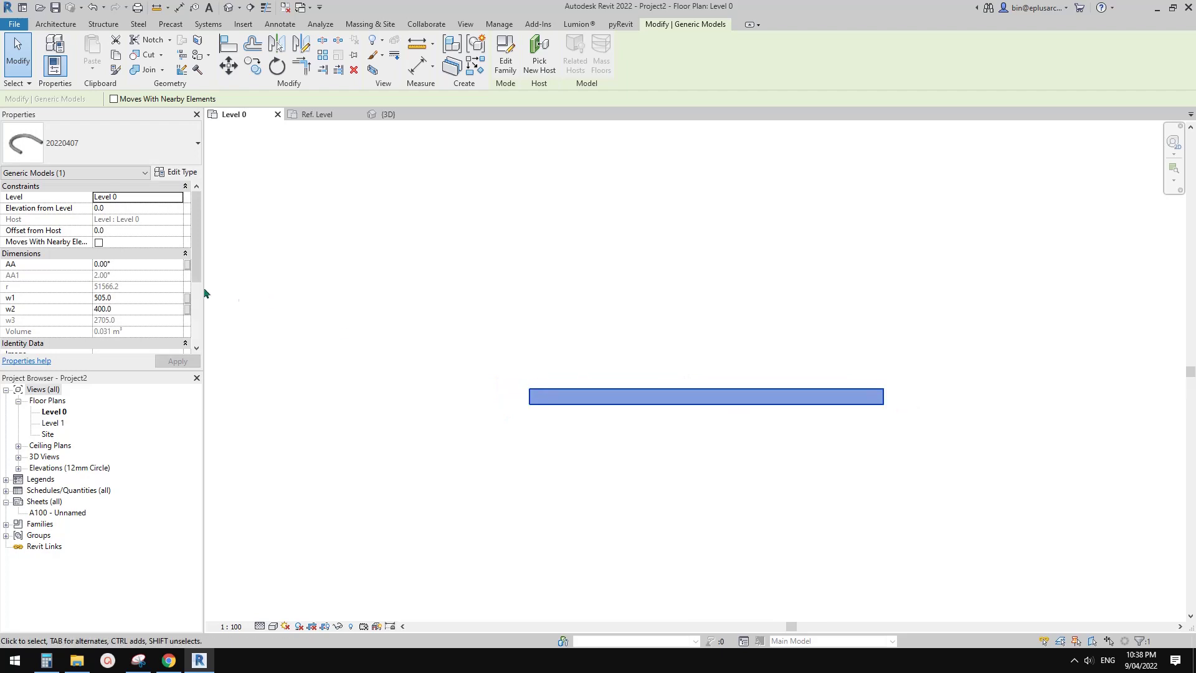
click(158, 264)
text(3)
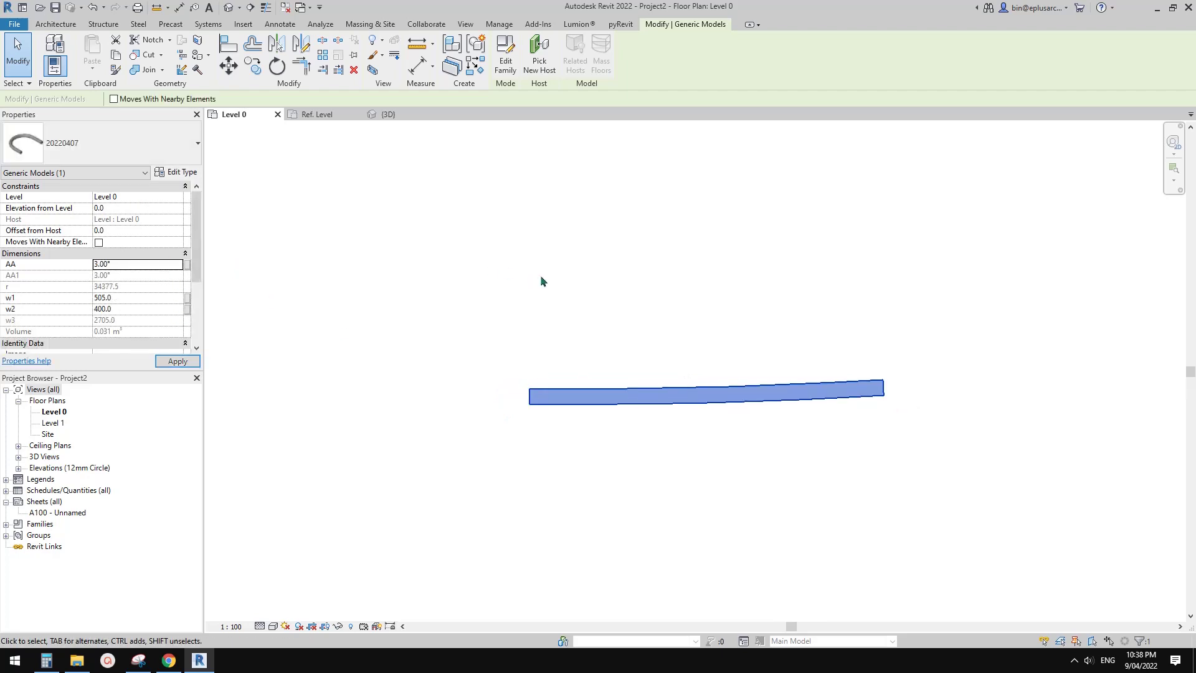
- Flex the placed pipe by setting its AA angle to 90°, 180°, 240° and finally 0°
click(134, 263)
text(90)
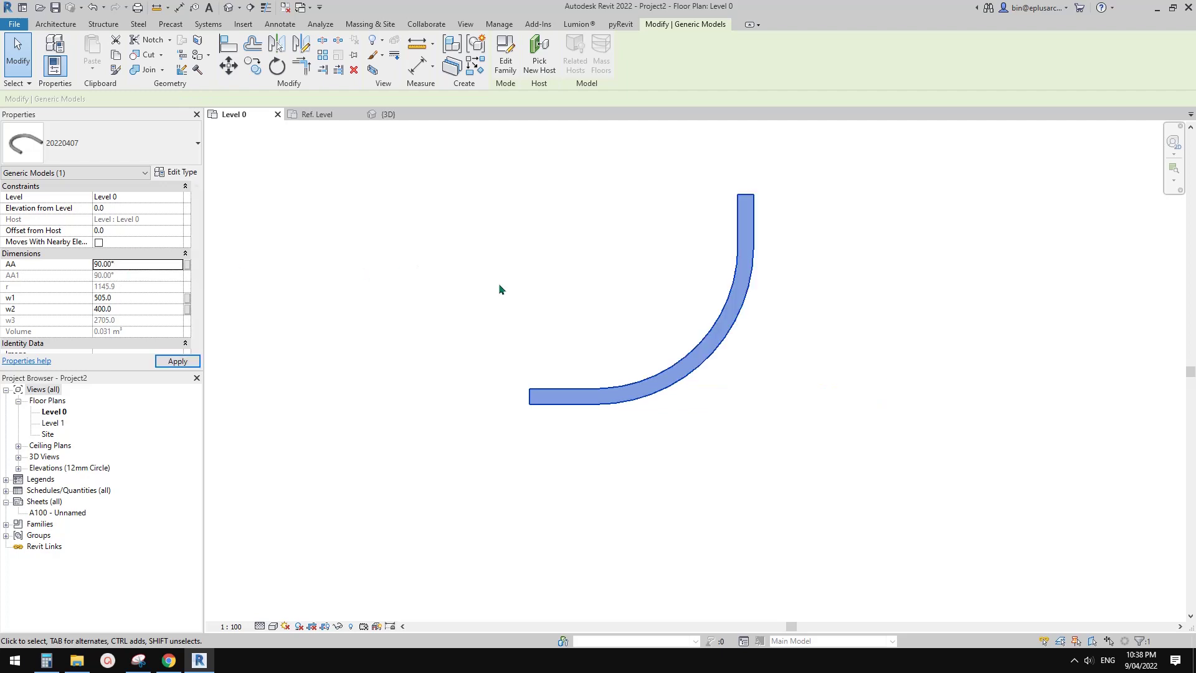
click(138, 265)
text(180)
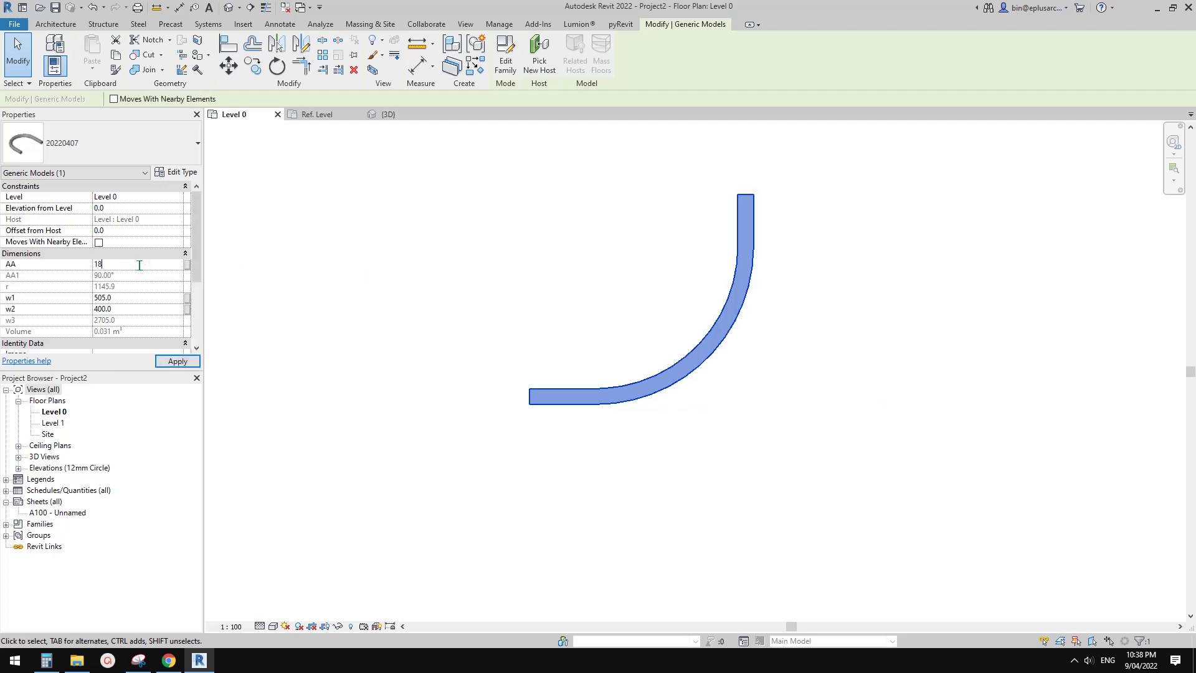
click(154, 267)
text(240)
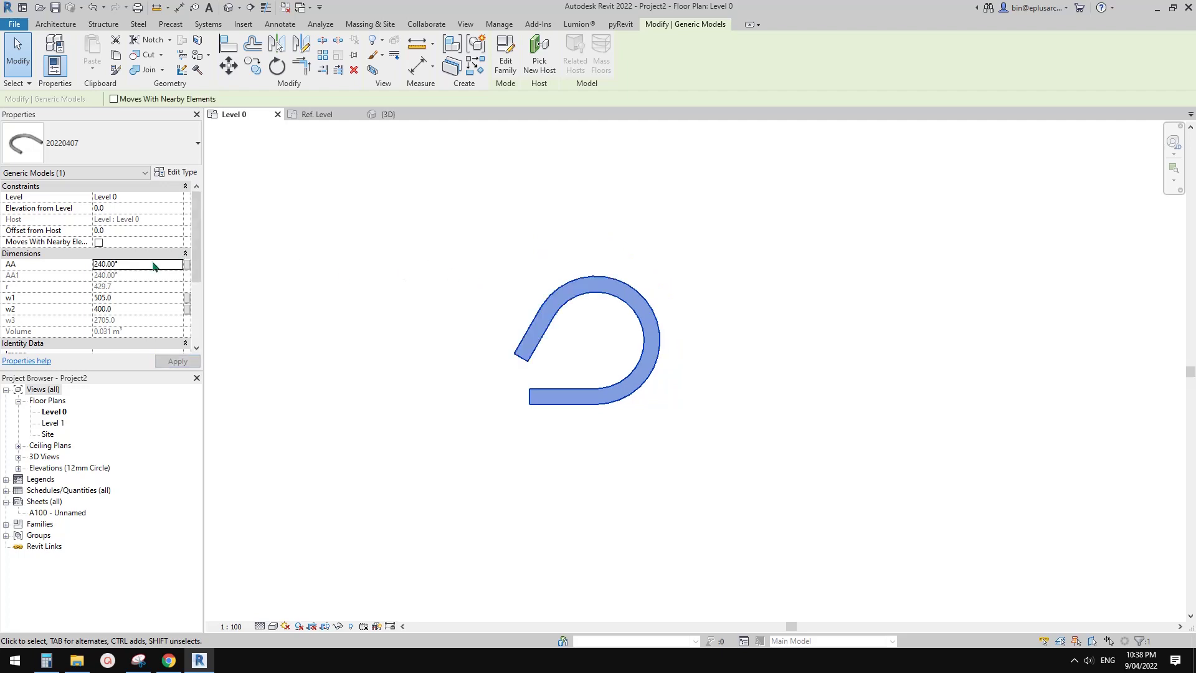
click(154, 266)
text(0)
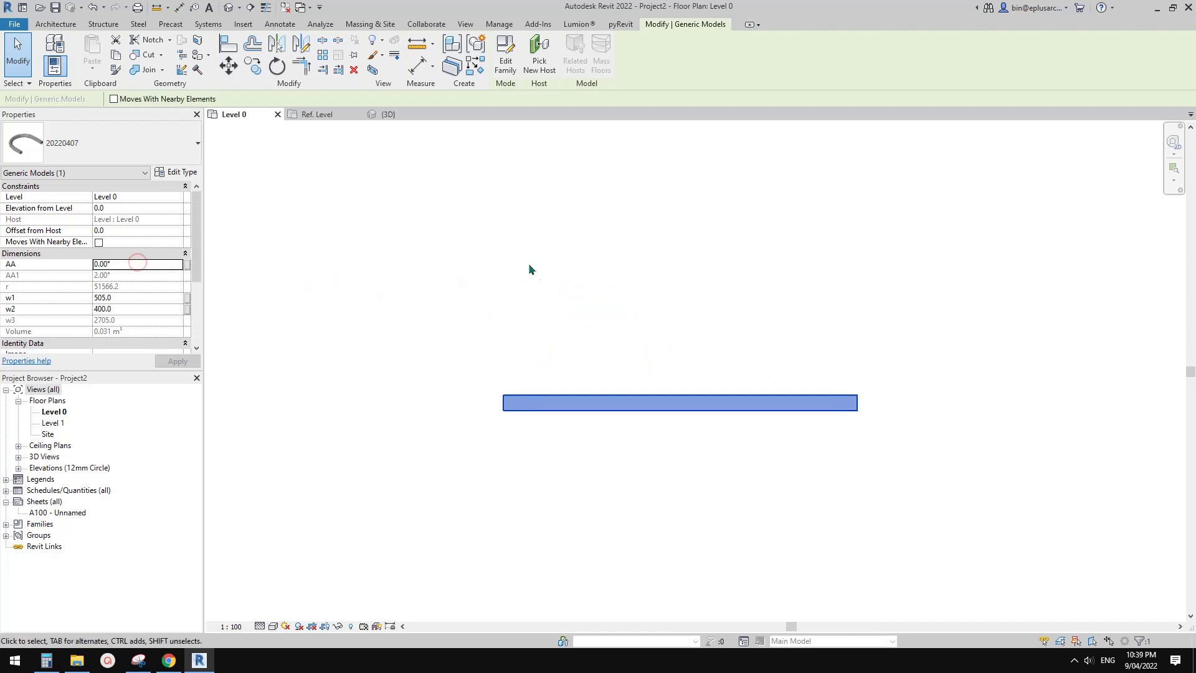
- Close the inactive views and the Level 0 project view, returning to the family's 3D view
click(347, 133)
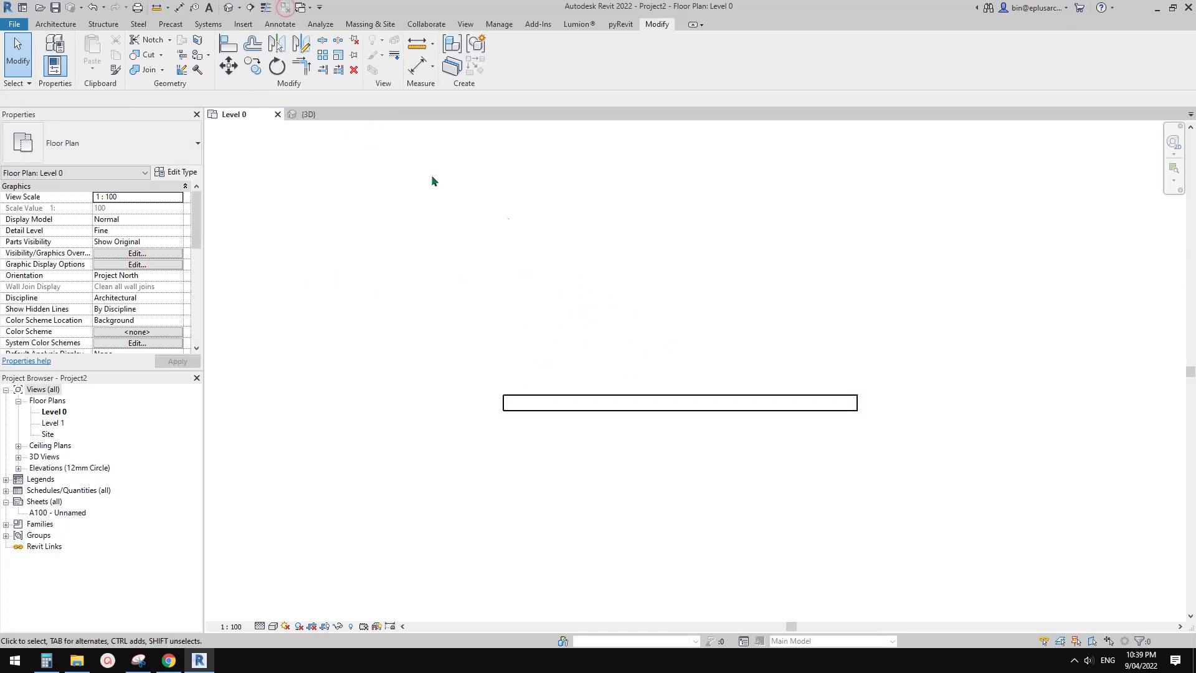
key(alt+F4)
click(622, 330)
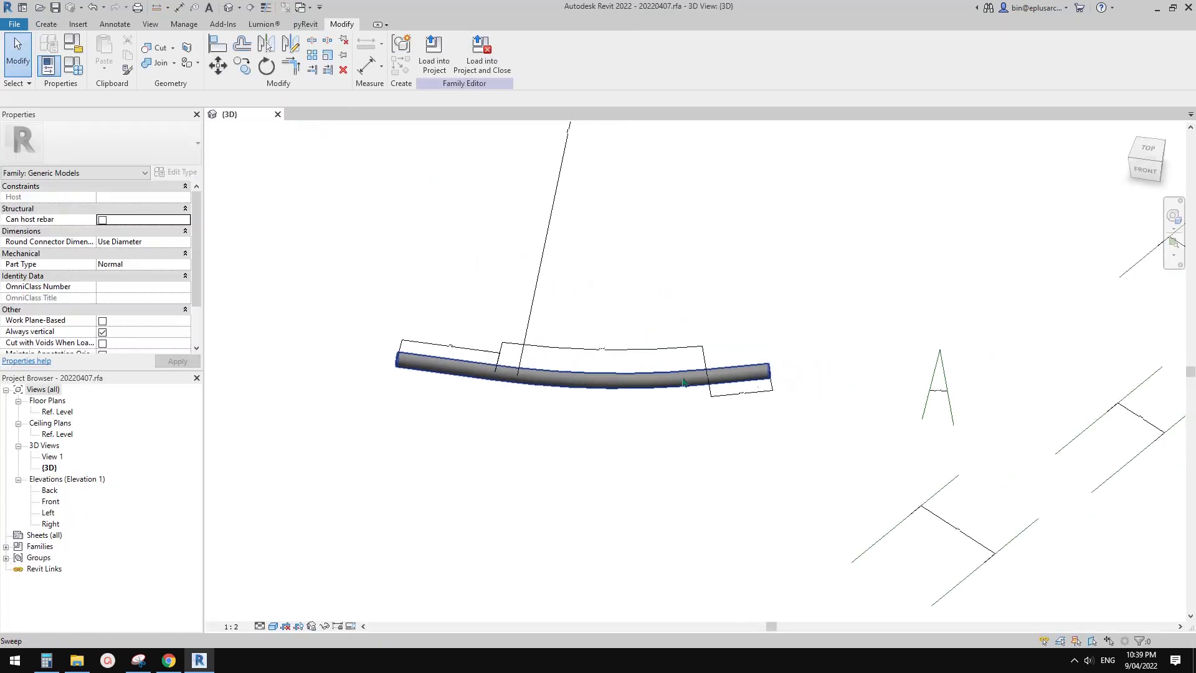
- Add an instance family parameter named AA1 of type Angle, grouped under Dimensions, in Family Types
shift+middle_drag(646, 381, 720, 385)
click(618, 455)
click(701, 424)
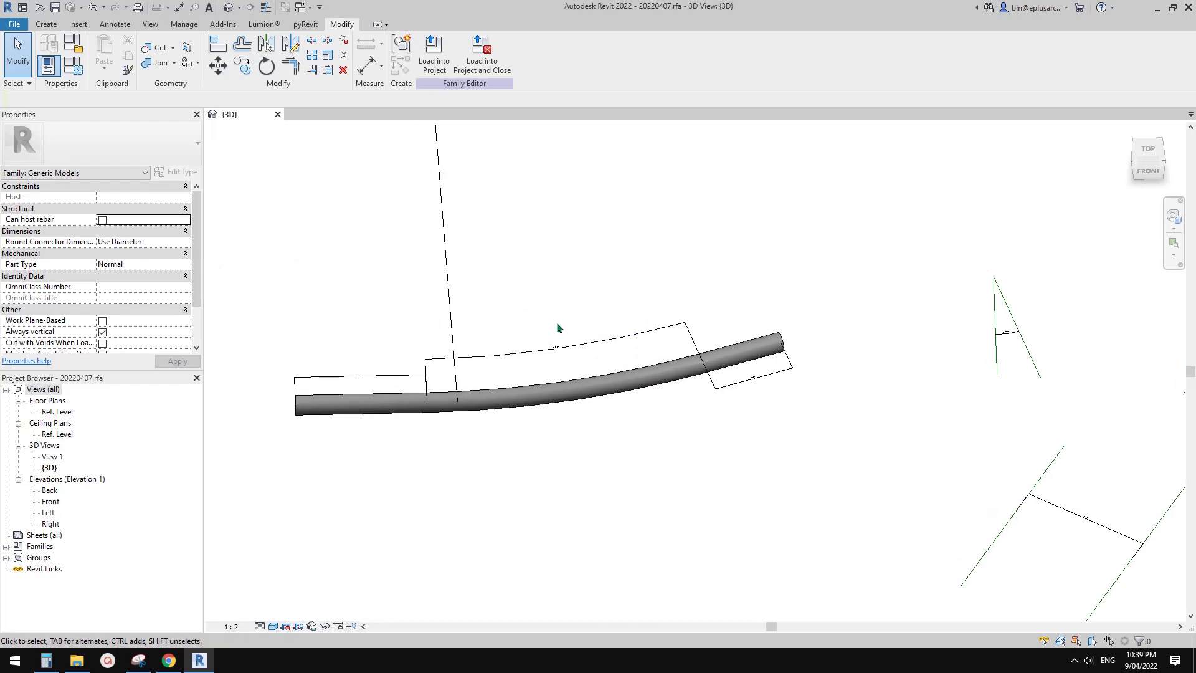
click(81, 72)
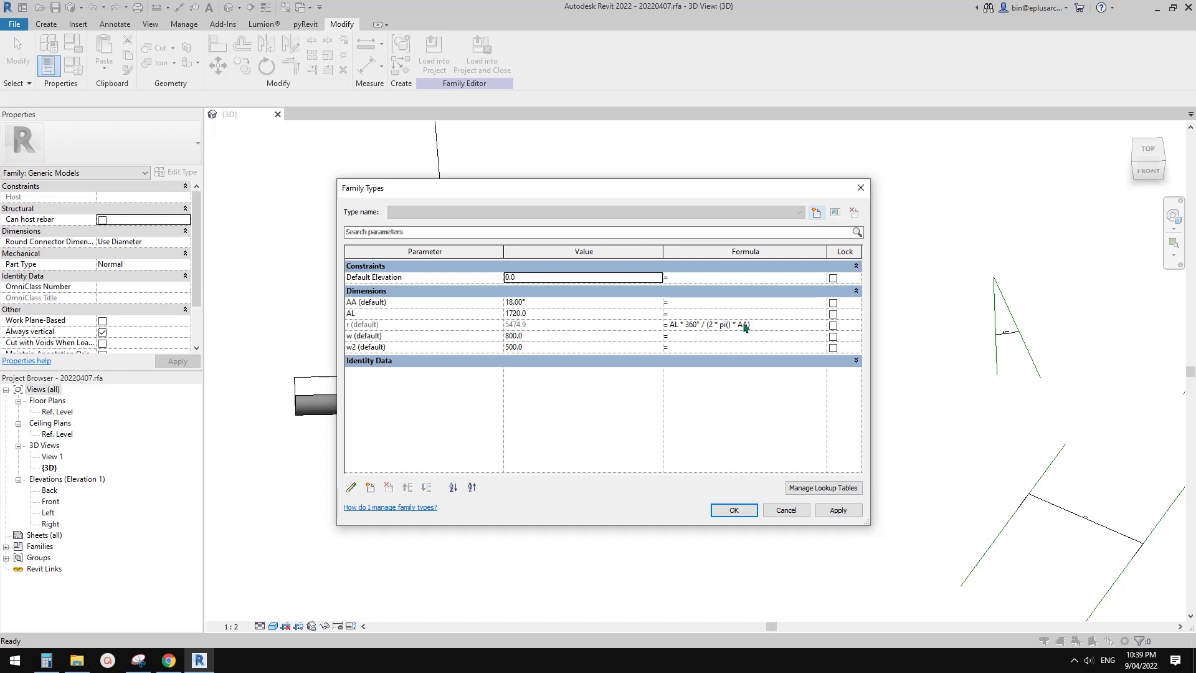
click(370, 488)
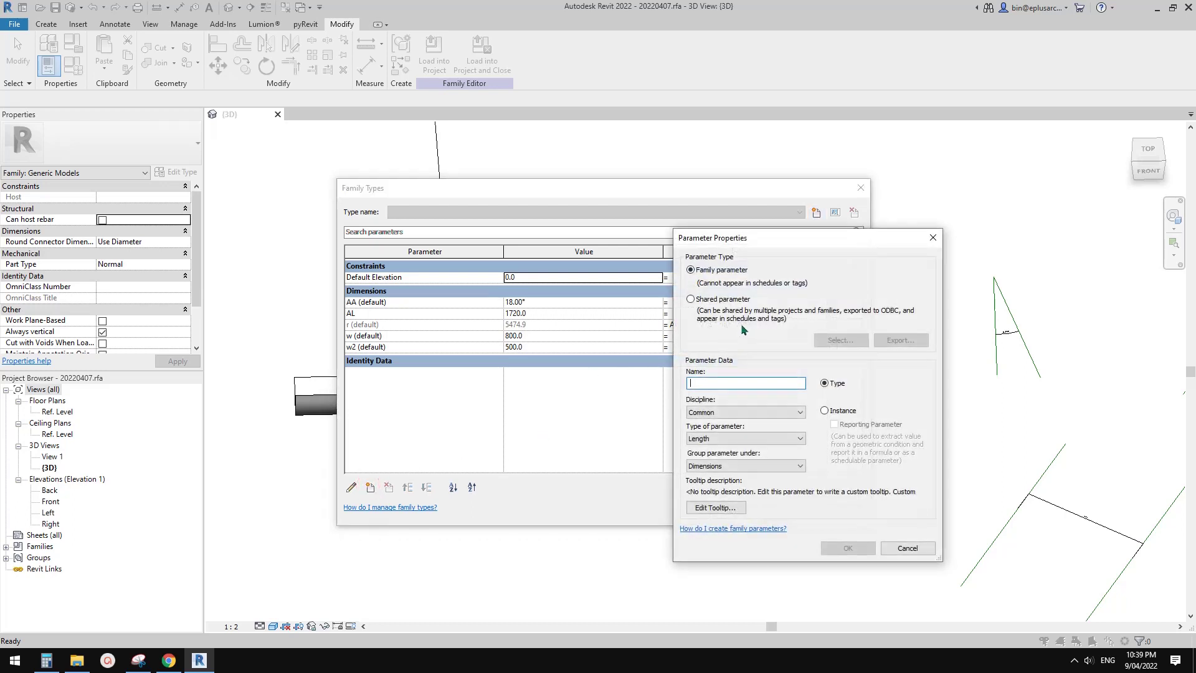
drag(805, 245, 884, 232)
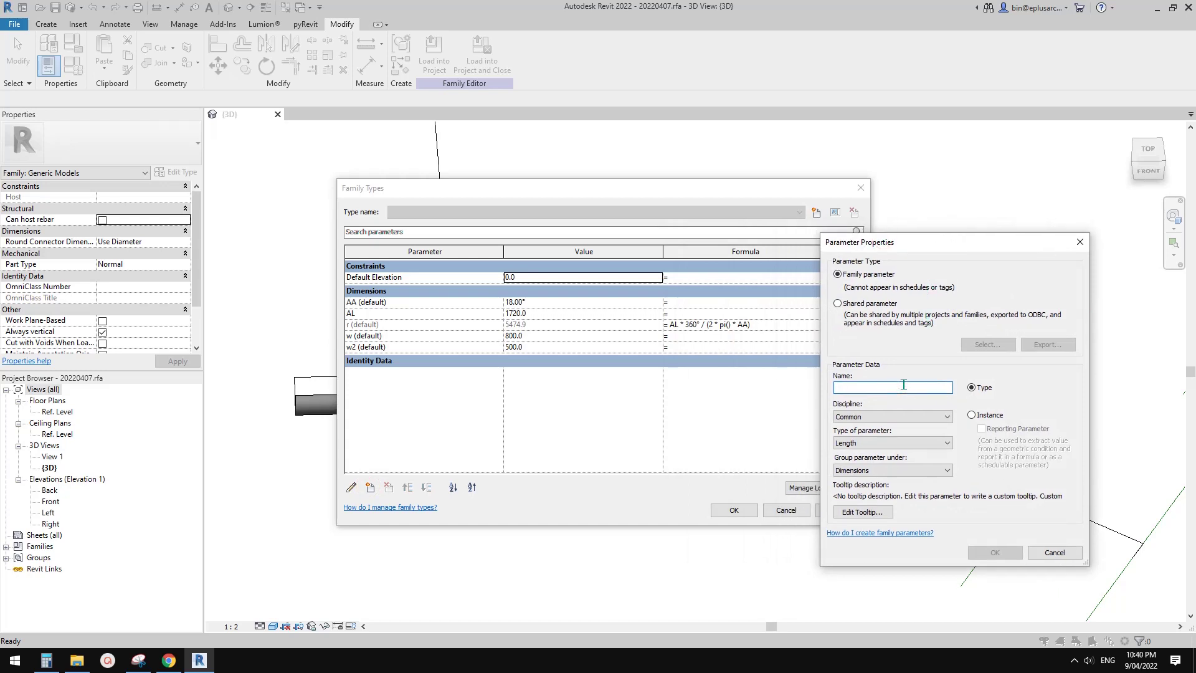
text(AA1)
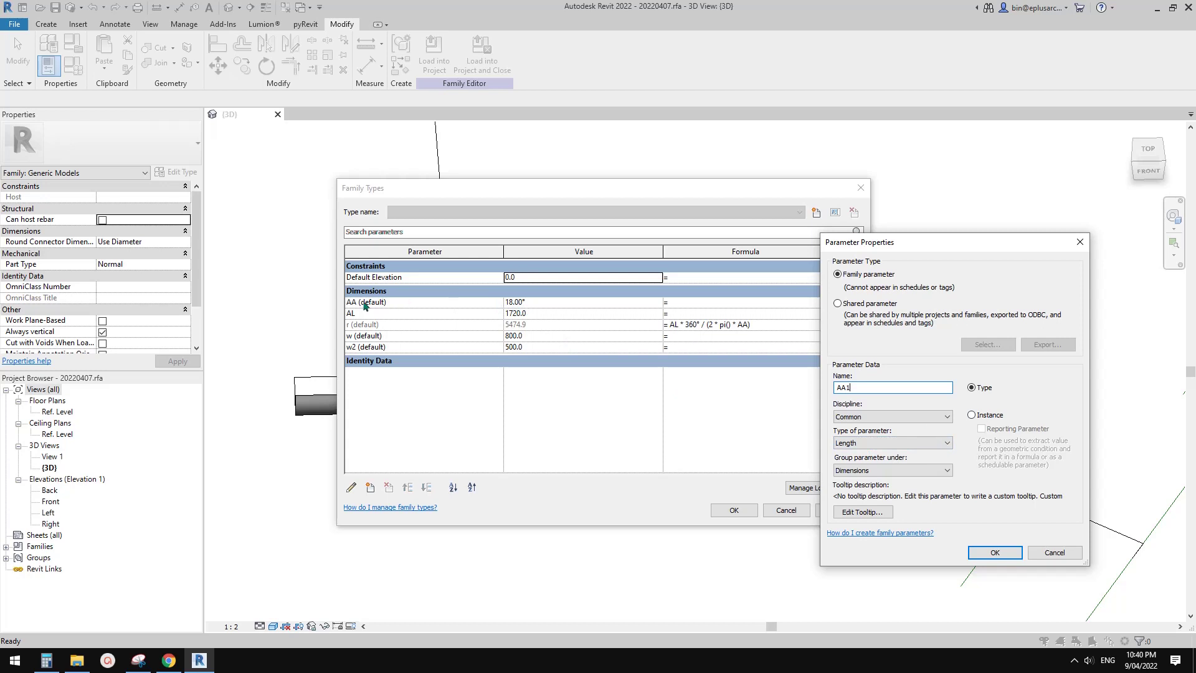
click(891, 443)
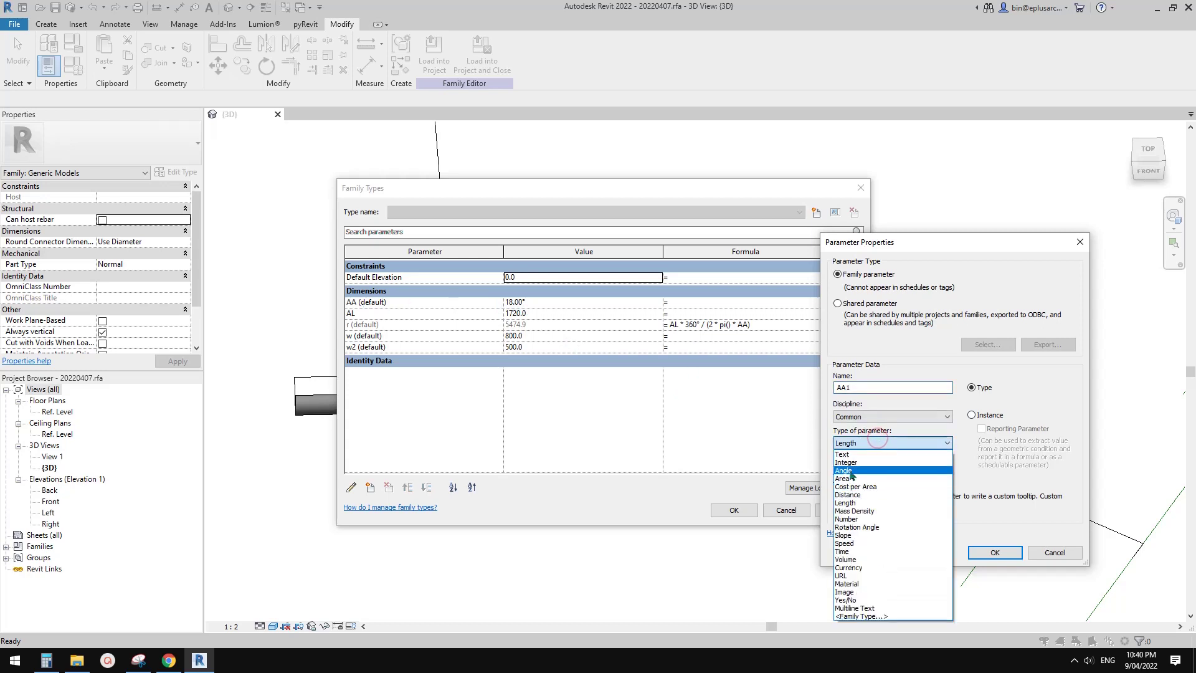
click(885, 509)
click(972, 415)
click(995, 553)
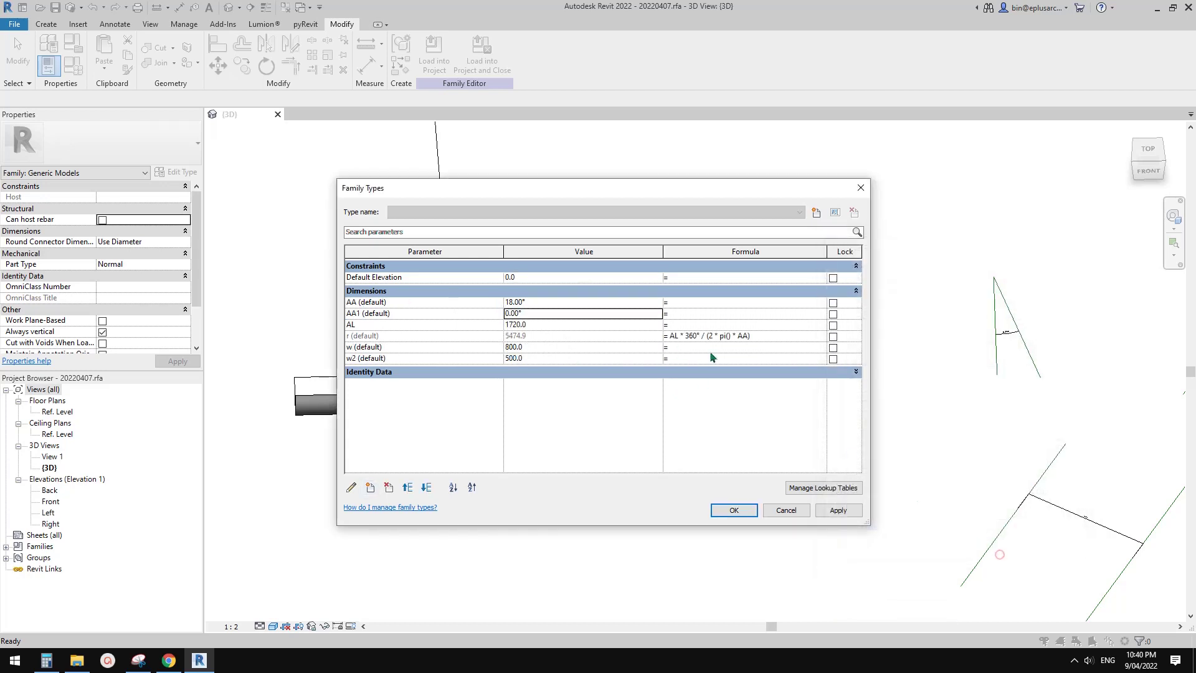
- Give AA1 the formula if(AA = 0°, 1°, AA)
click(685, 314)
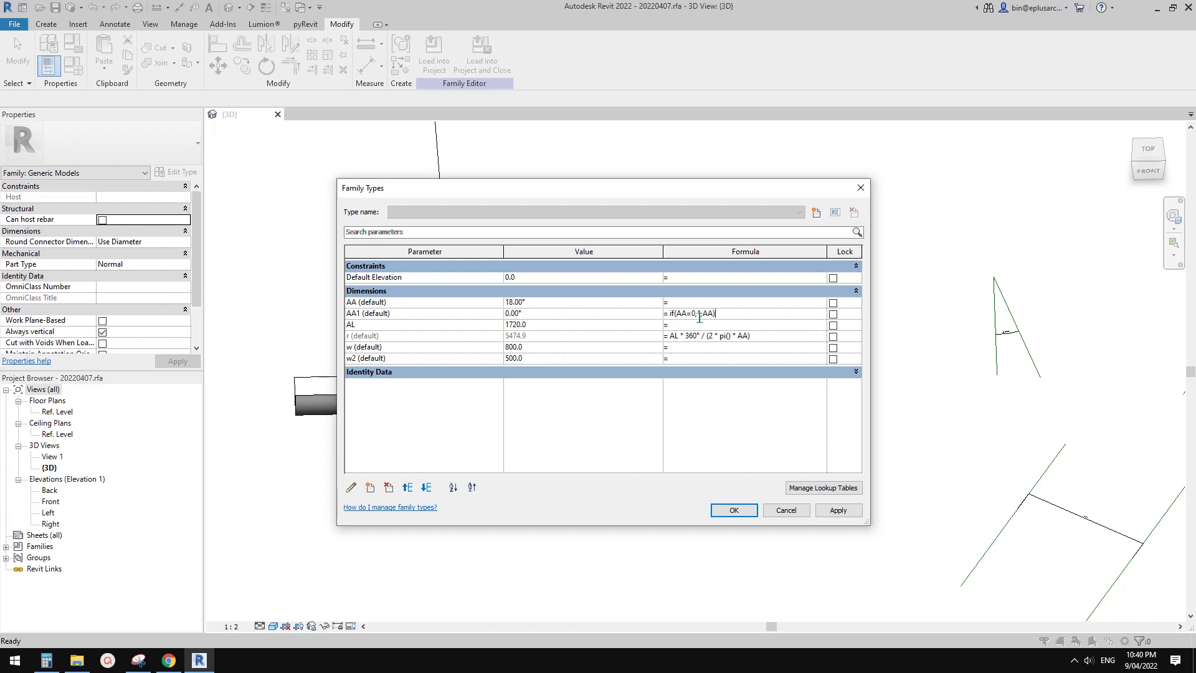
click(693, 323)
drag(674, 194, 622, 181)
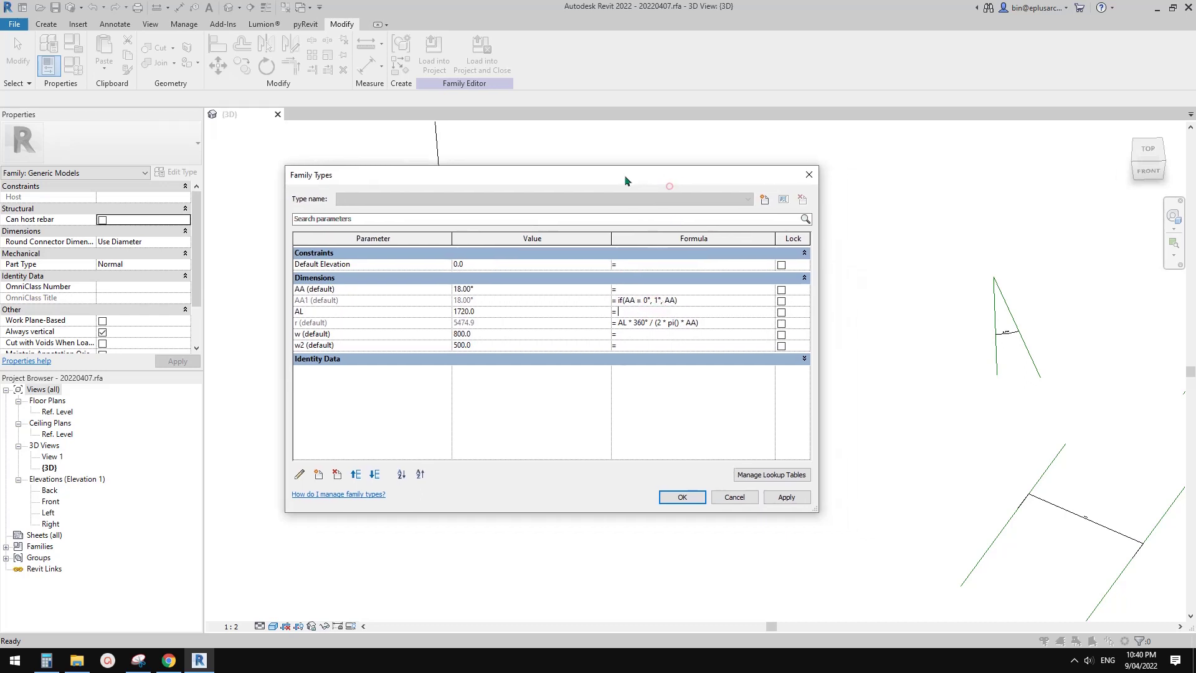
- Change the r formula to use AA1 instead of AA, making it AL * 360° / (2 * pi() * AA1), and accept the family types
click(697, 323)
text(1)
click(682, 496)
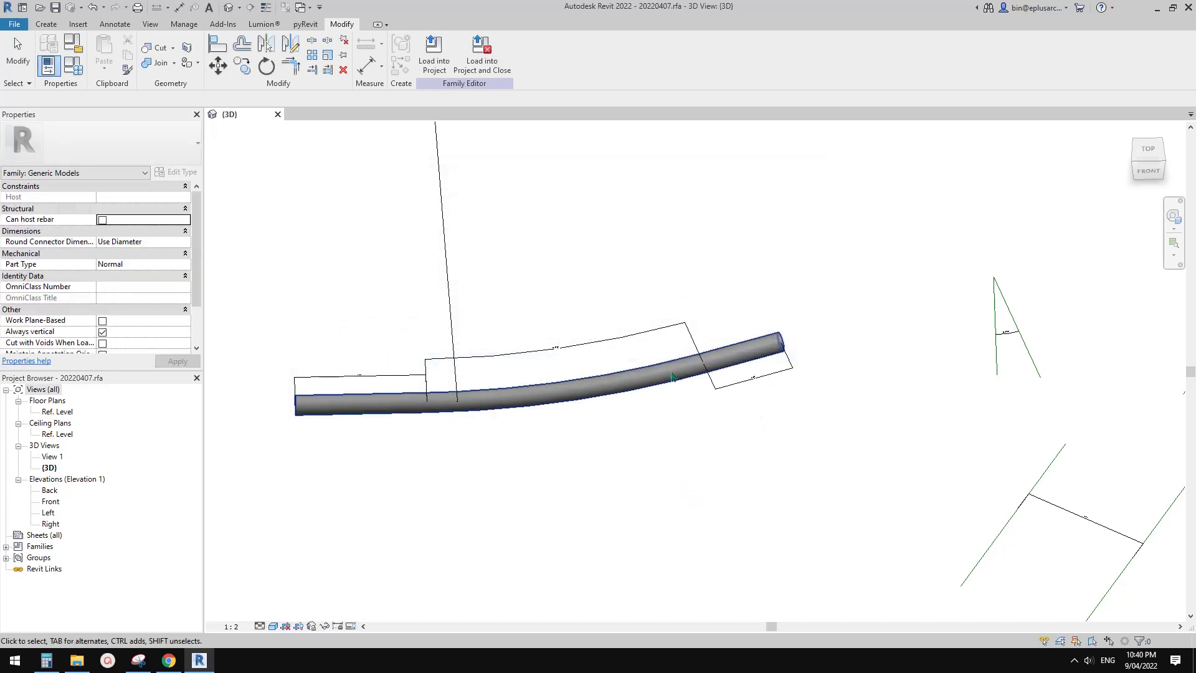
scroll(542, 359, up, 2)
scroll(542, 360, down, 1)
middle_drag(542, 359, 868, 414)
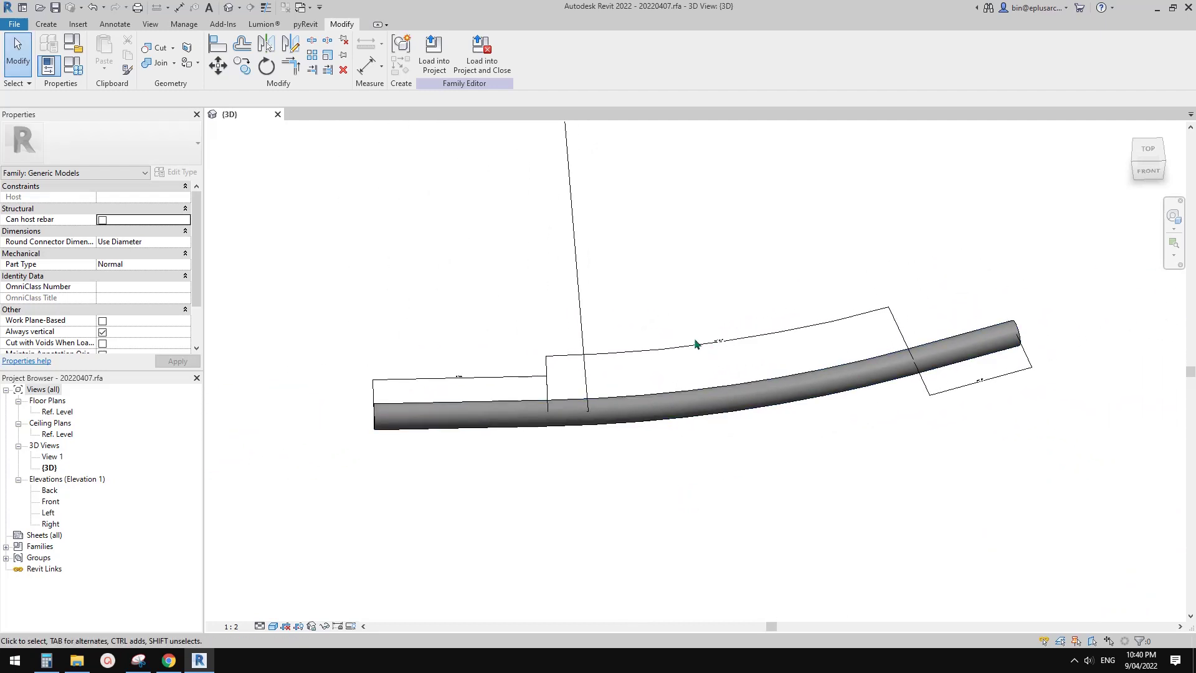
- Set the 3D view scale to 1:20 and label the pipe's angular bend dimension with AA1 instead of AA
click(231, 626)
click(236, 502)
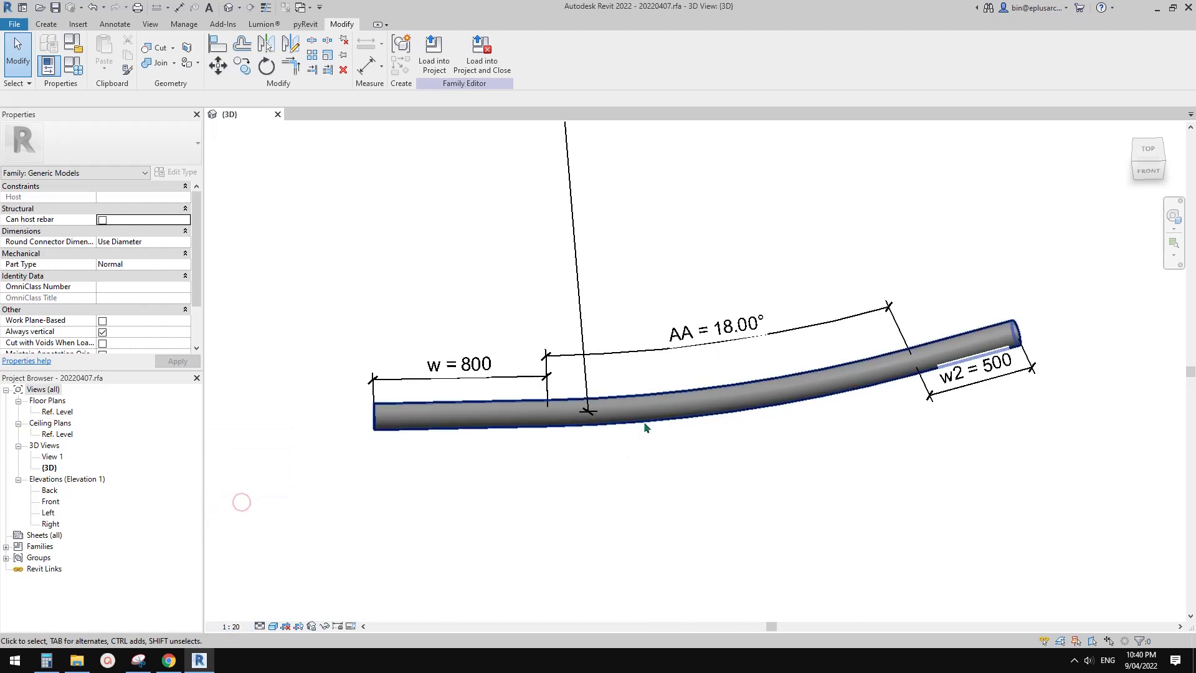
scroll(683, 474, down, 1)
scroll(712, 444, up, 1)
click(702, 396)
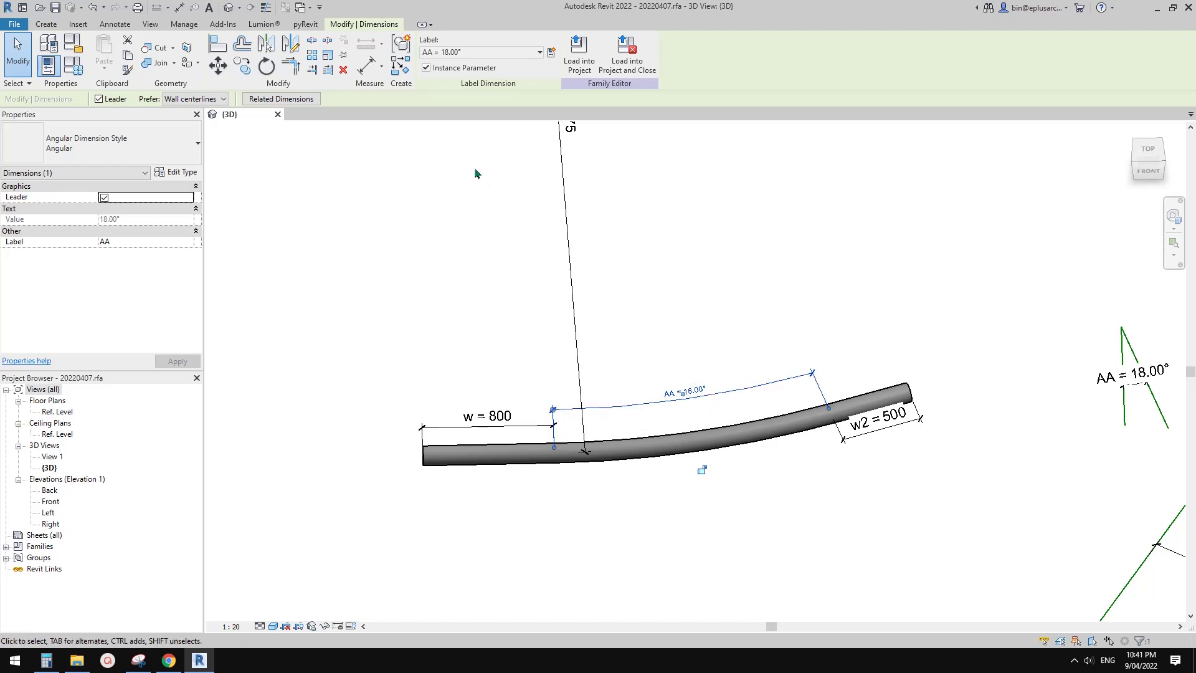
click(483, 52)
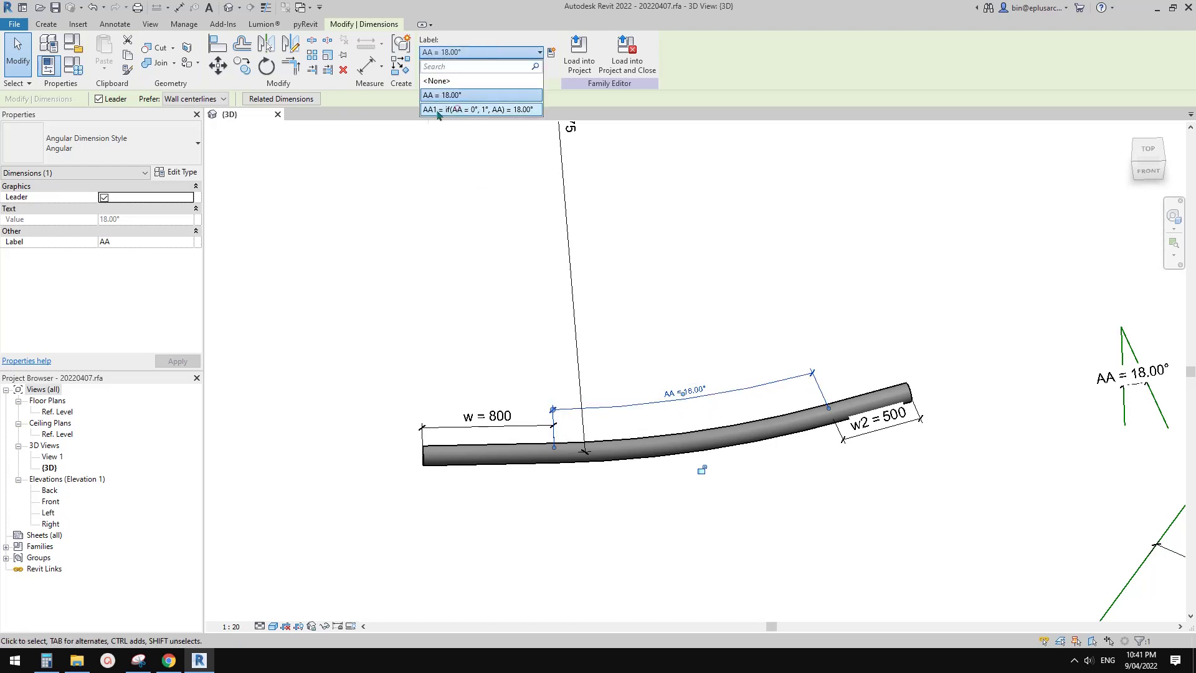
click(456, 108)
click(743, 331)
- Swing the reference line of the separate AA angle rig beside the pipe until AA is 0°
scroll(902, 350, down, 2)
middle_drag(902, 351, 779, 355)
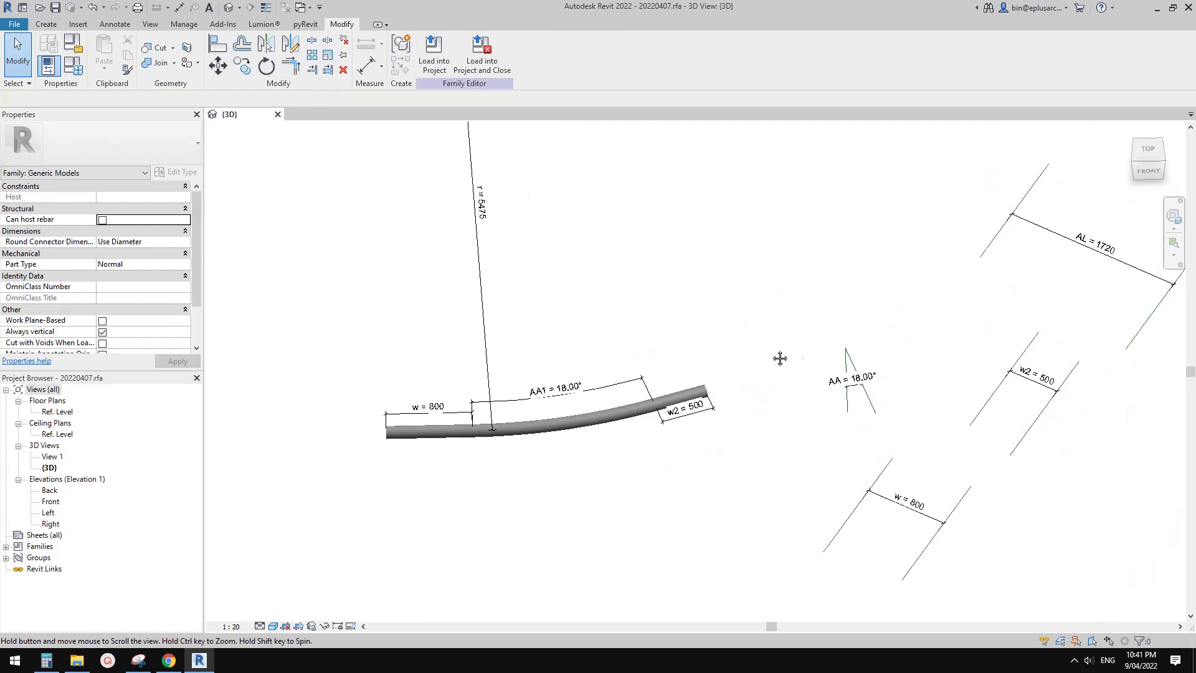
scroll(844, 396, up, 2)
click(844, 395)
scroll(844, 395, up, 2)
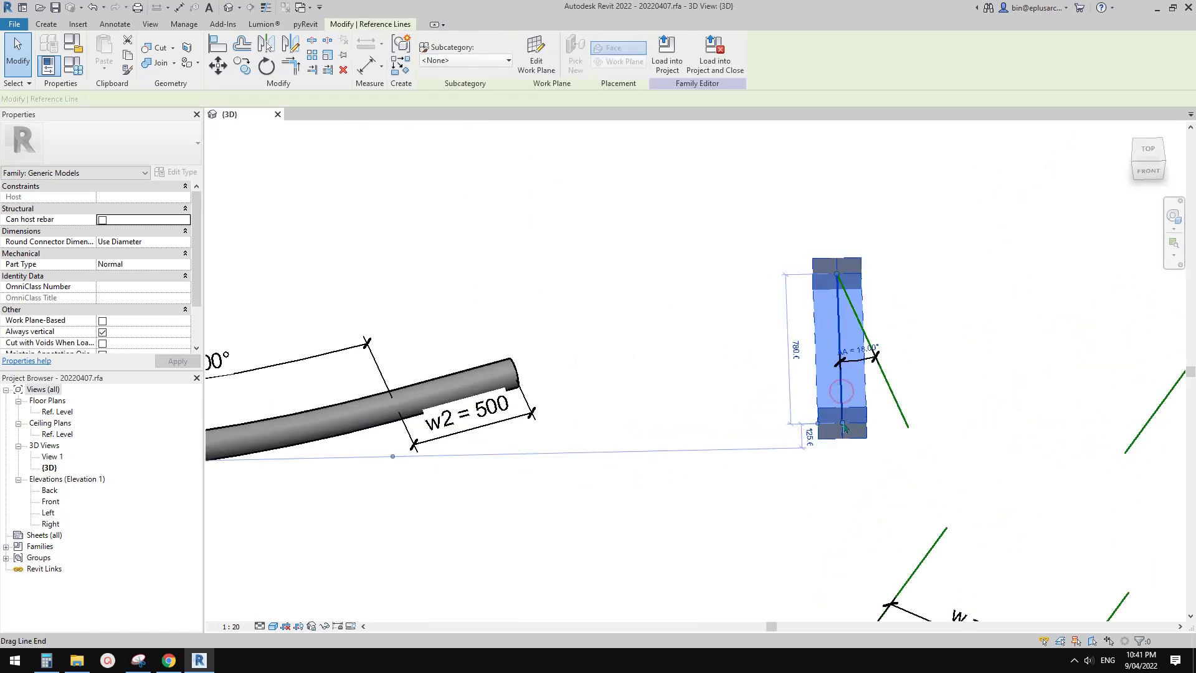
drag(847, 405, 903, 419)
click(904, 419)
shift+middle_drag(903, 419, 878, 374)
scroll(974, 395, up, 3)
scroll(983, 390, down, 3)
click(949, 352)
scroll(948, 352, down, 3)
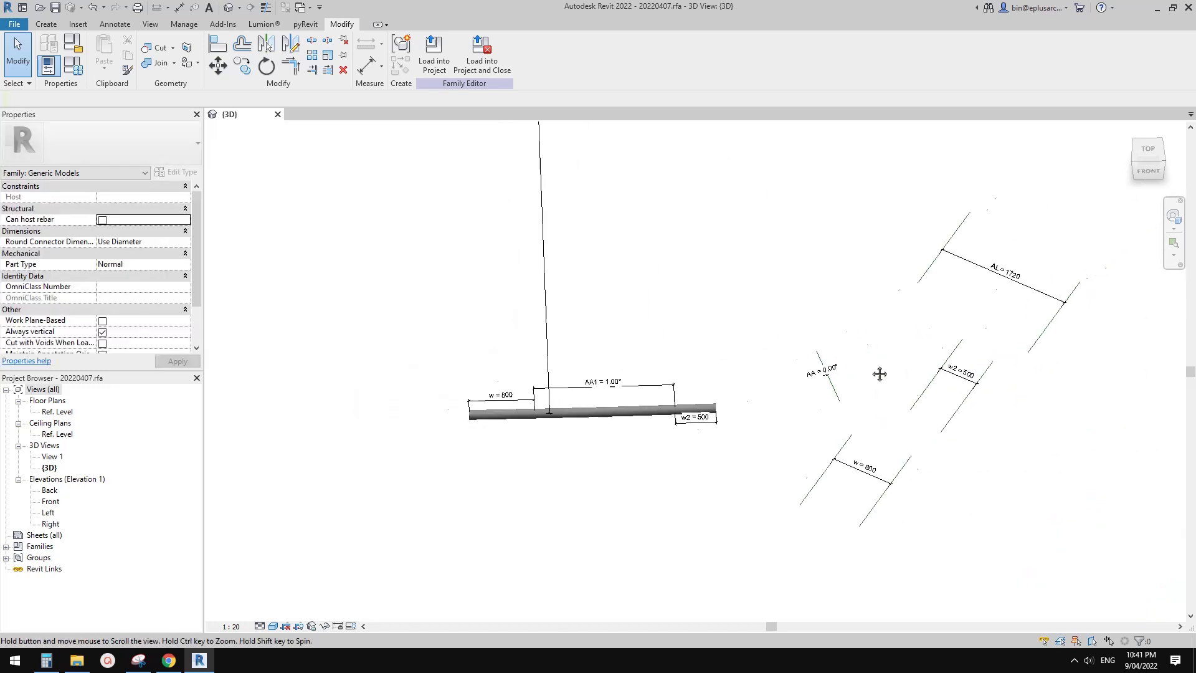
- Delete the separate reference lines and their AL, AA, w and w2 dimensions beside the pipe
drag(1059, 545, 737, 194)
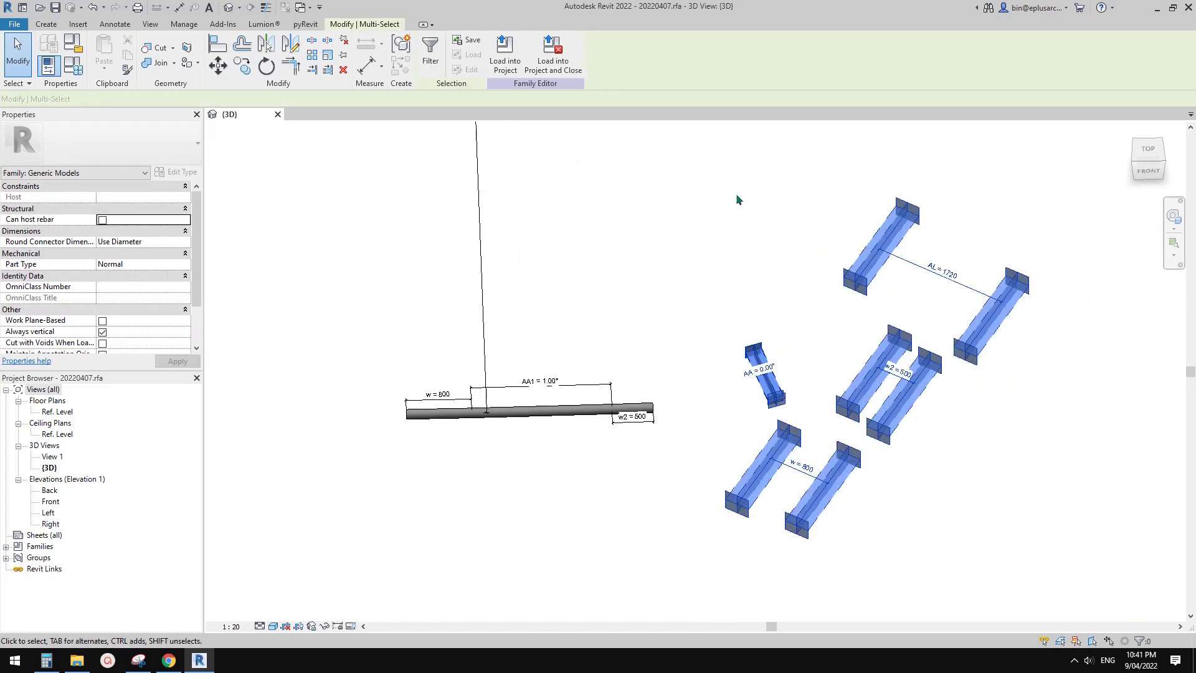
key(Delete)
- Review the AA, AA1 and r parameters in Family Types and examine the pipe's shape at zero bend angle
click(73, 44)
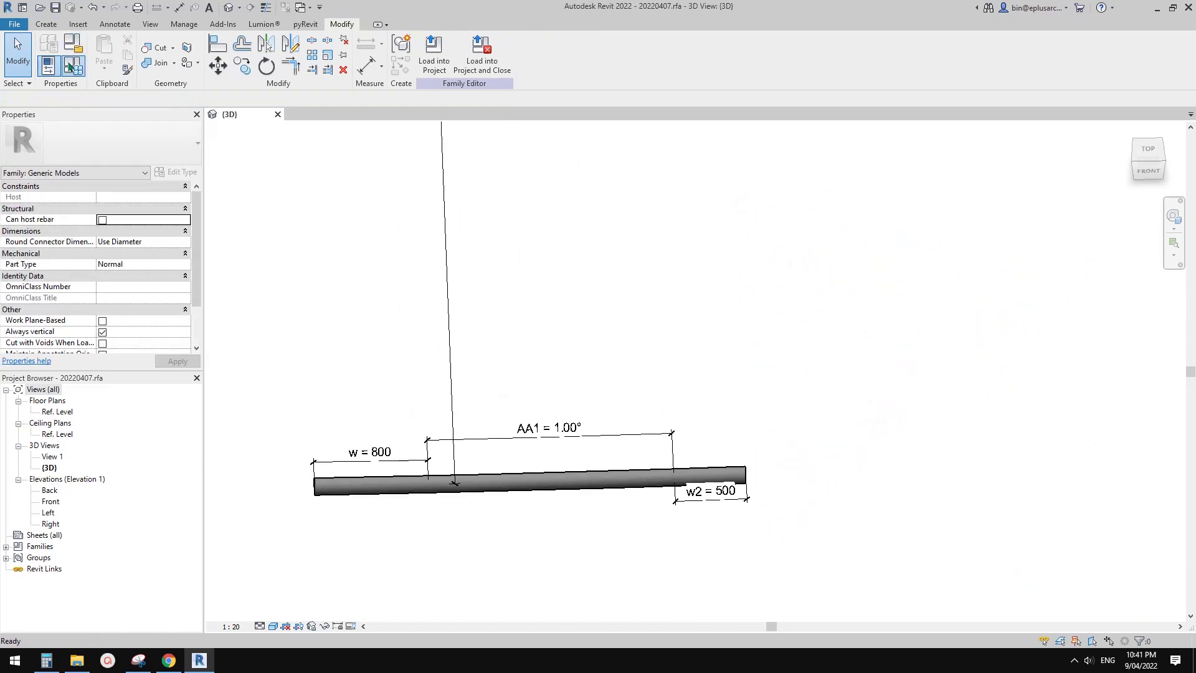
drag(504, 177, 826, 77)
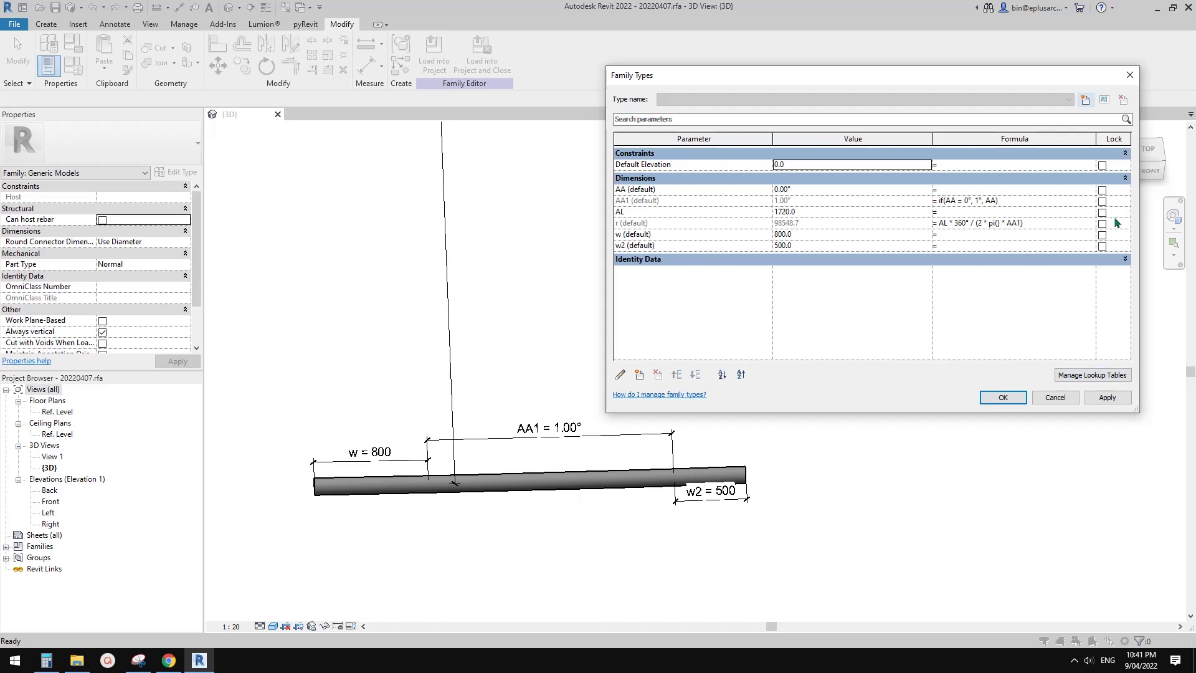
click(1003, 397)
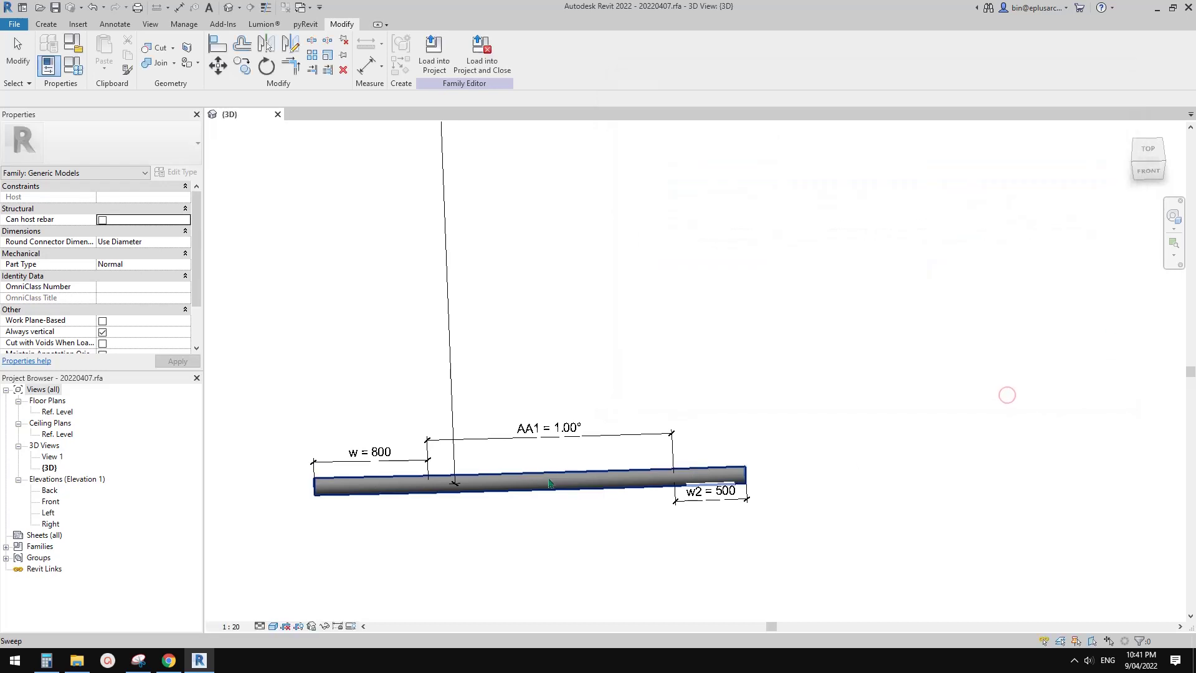
middle_drag(541, 489, 698, 513)
scroll(696, 472, up, 2)
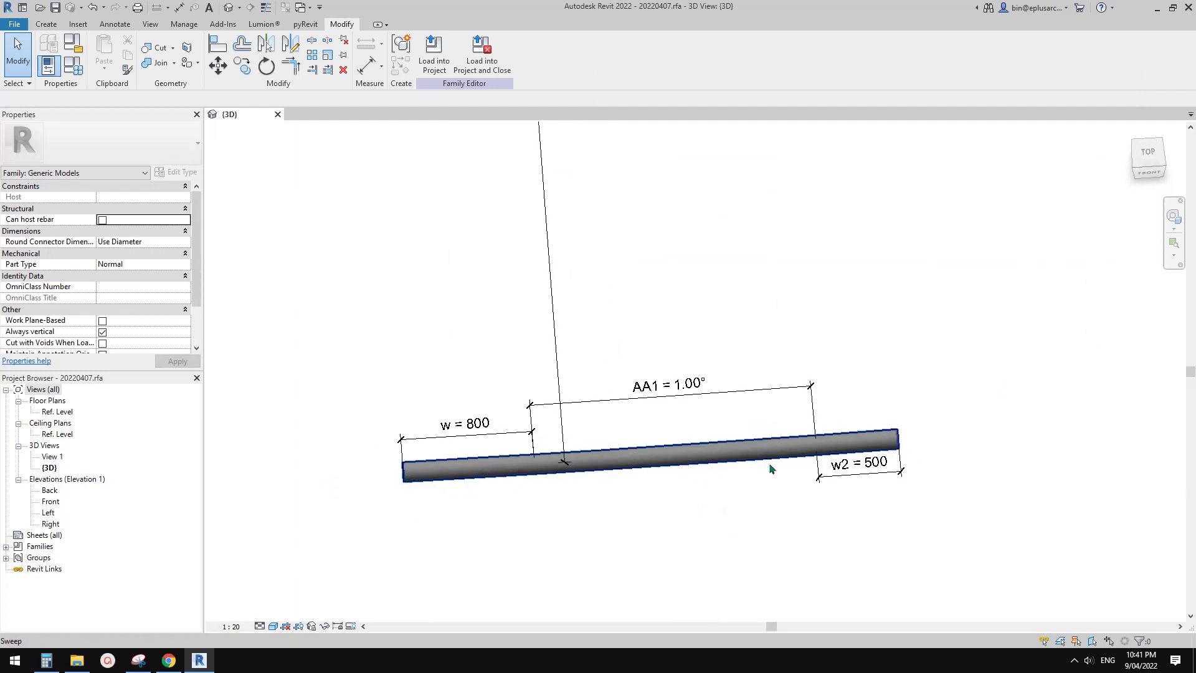
shift+middle_drag(810, 450, 783, 448)
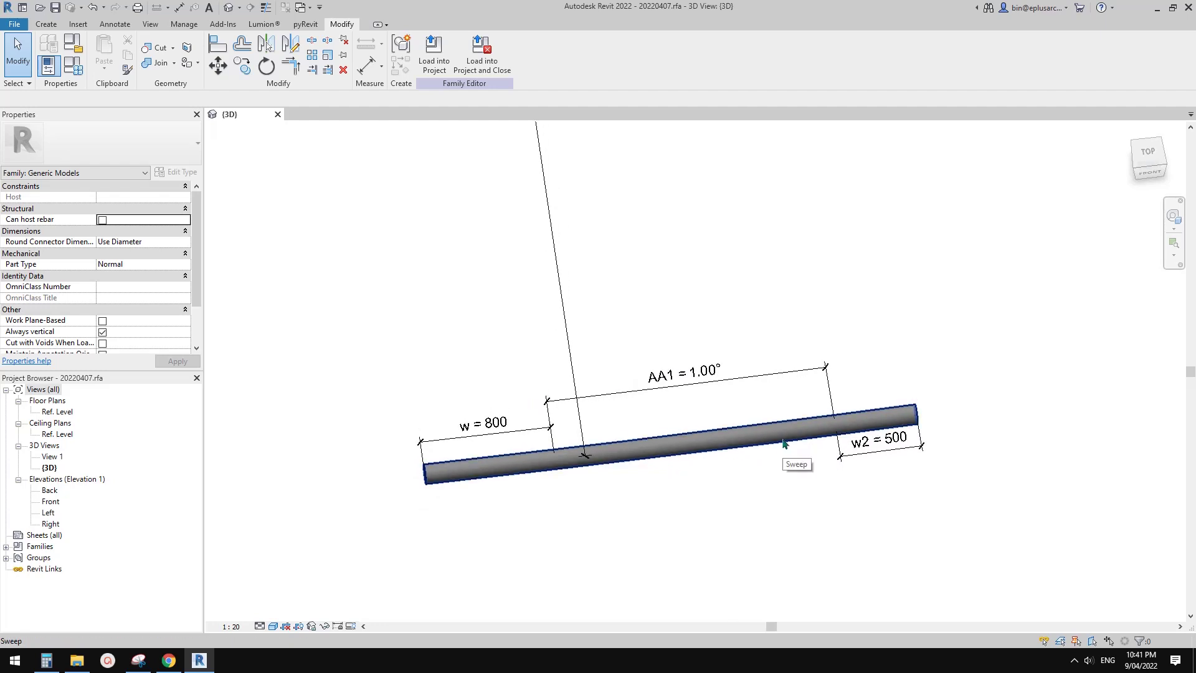
middle_drag(633, 459, 638, 459)
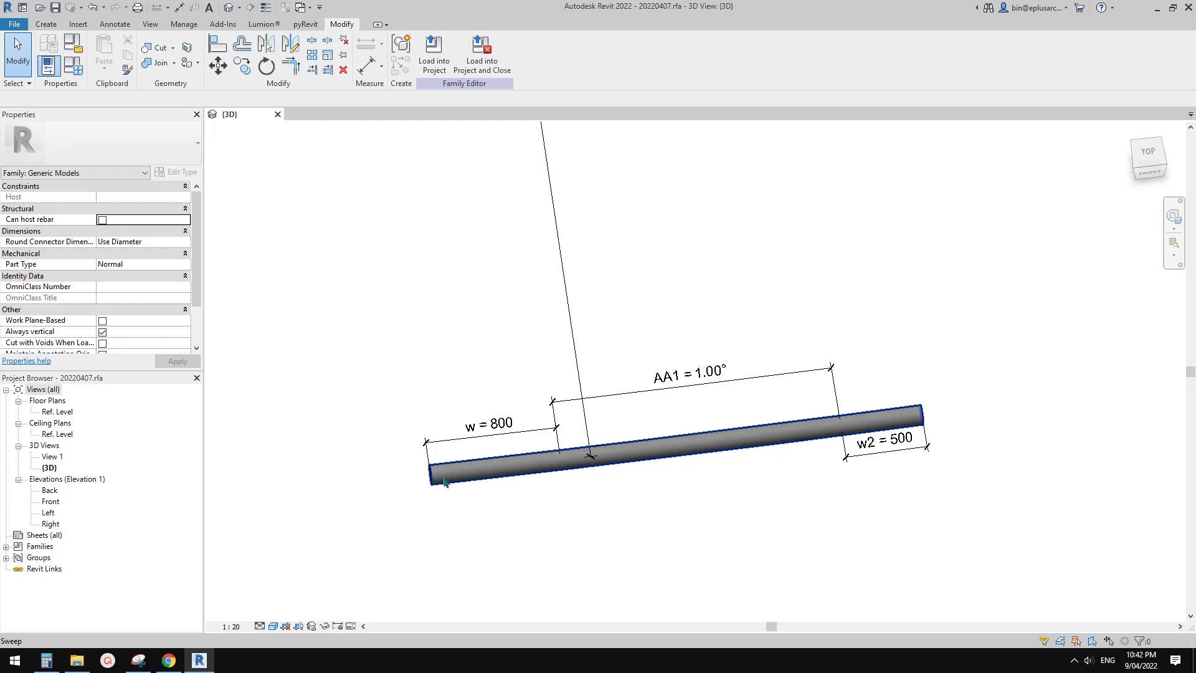
shift+middle_drag(430, 473, 436, 469)
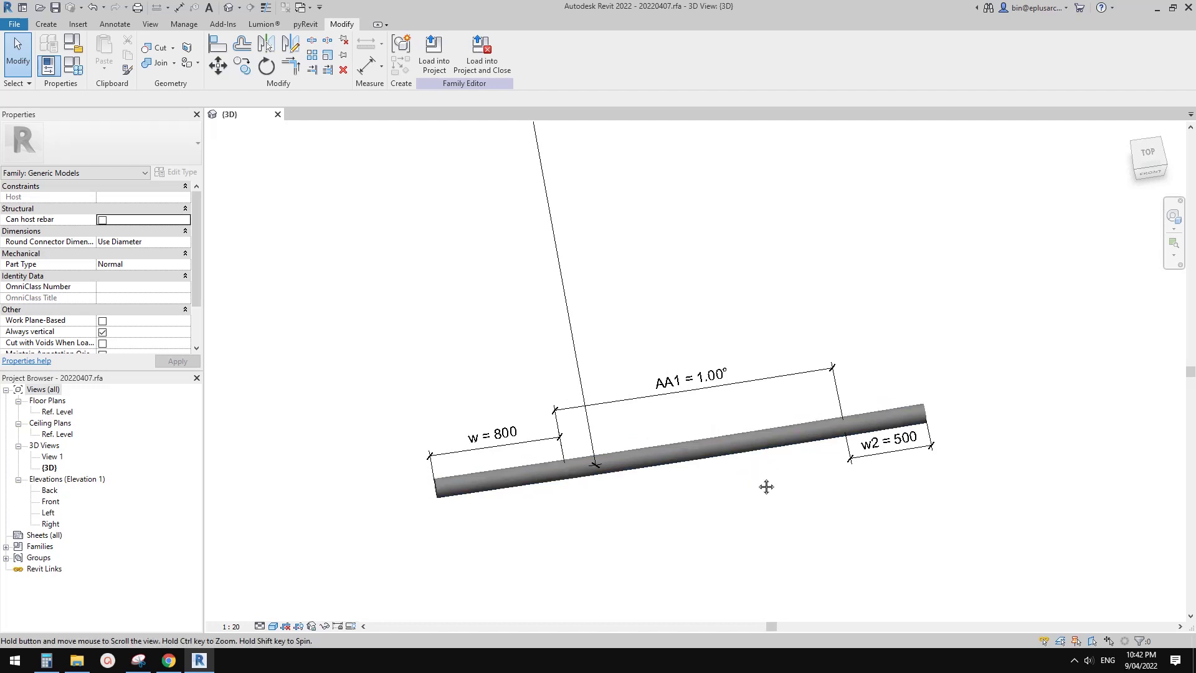
middle_drag(744, 443, 757, 453)
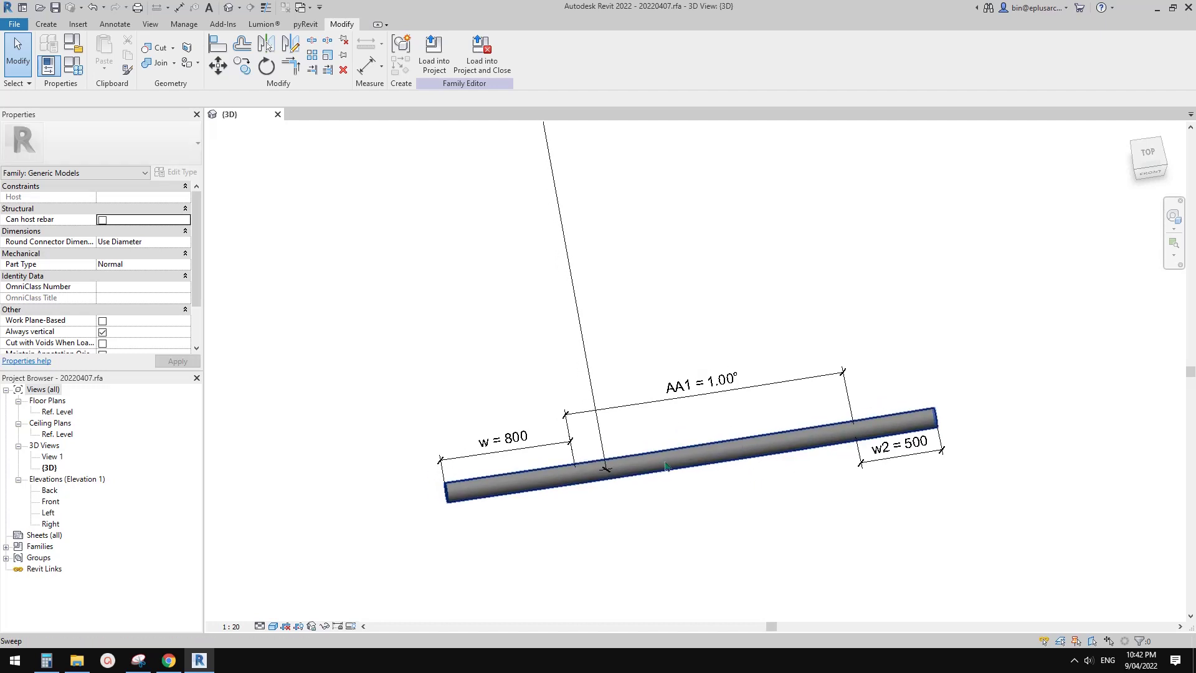
- Set the AA parameter to 90° in Family Types and apply it to the pipe
click(73, 65)
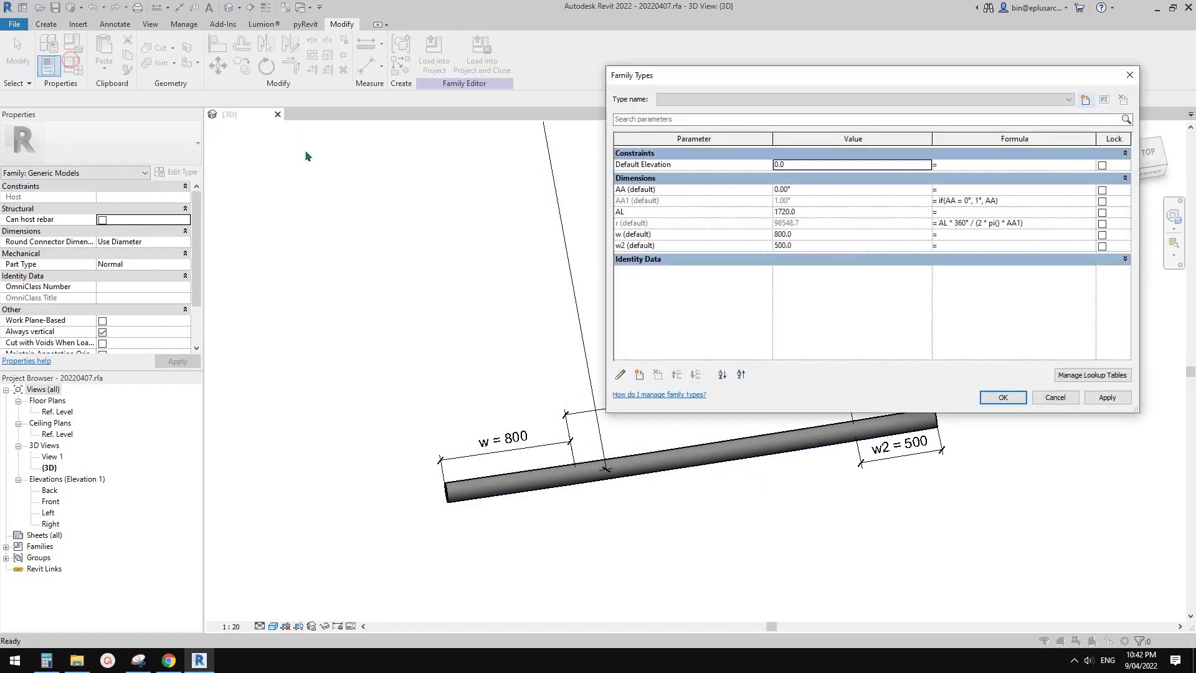
drag(796, 70, 279, 42)
click(305, 162)
text(90)
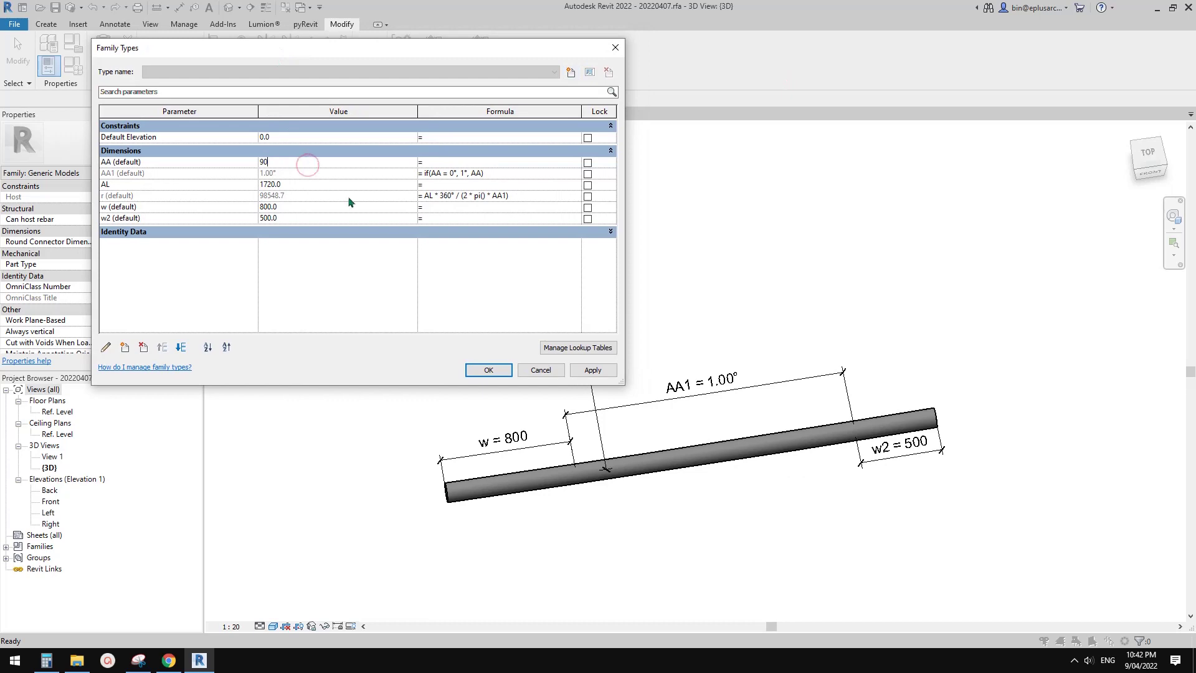
click(593, 370)
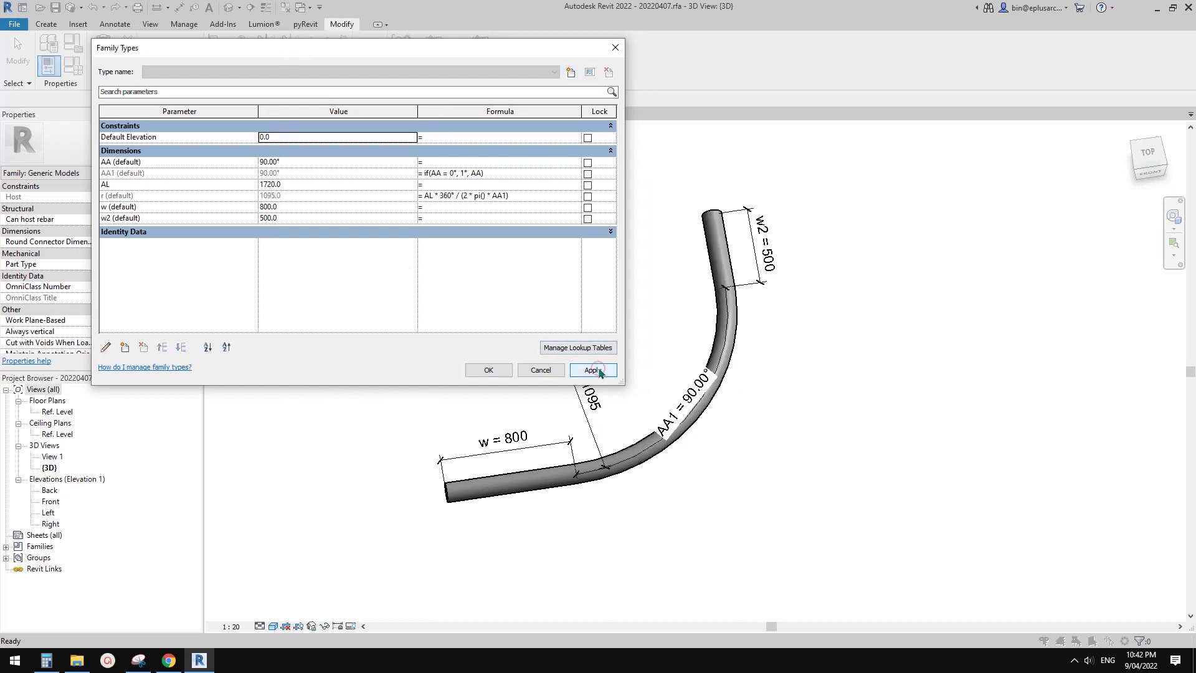
click(488, 370)
- Associate the pipe sweep's Visible property with a new instance family parameter named Visible Not 0
click(733, 338)
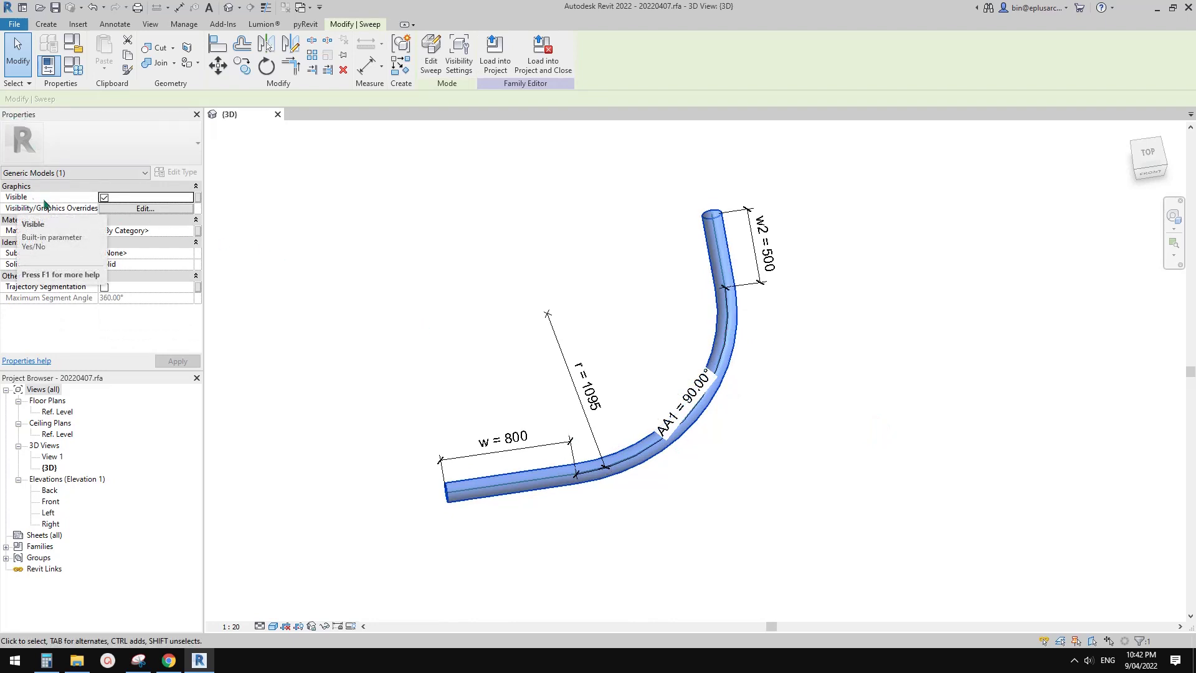
click(197, 198)
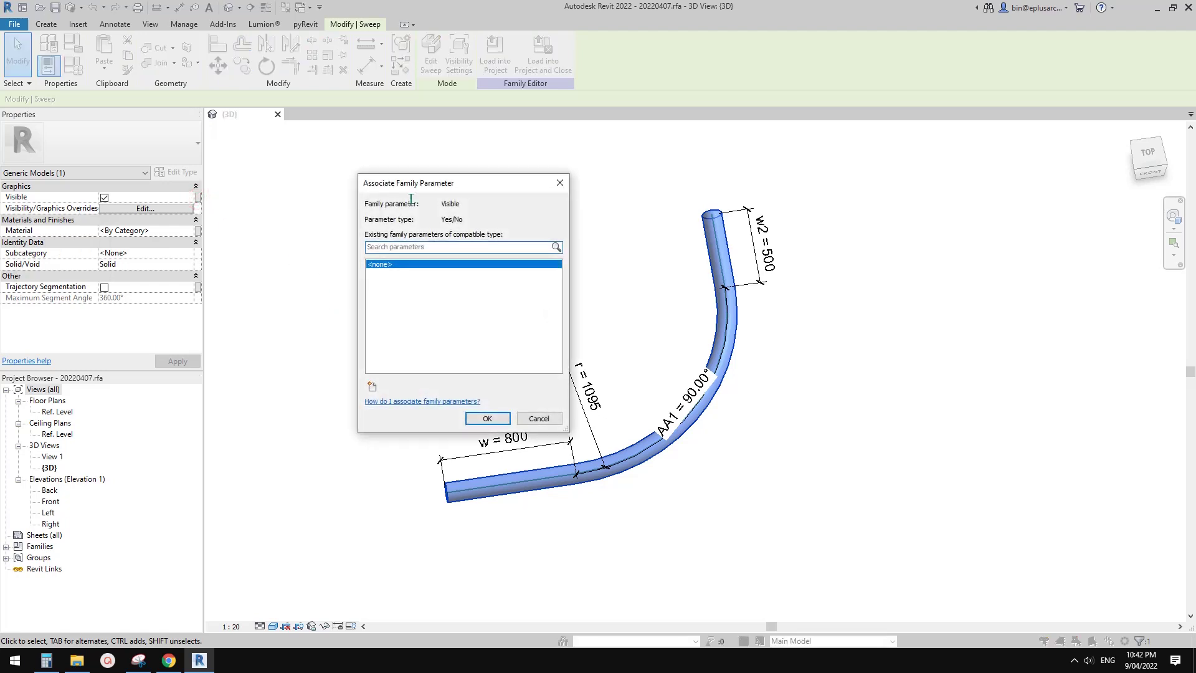
drag(424, 183, 338, 163)
click(285, 366)
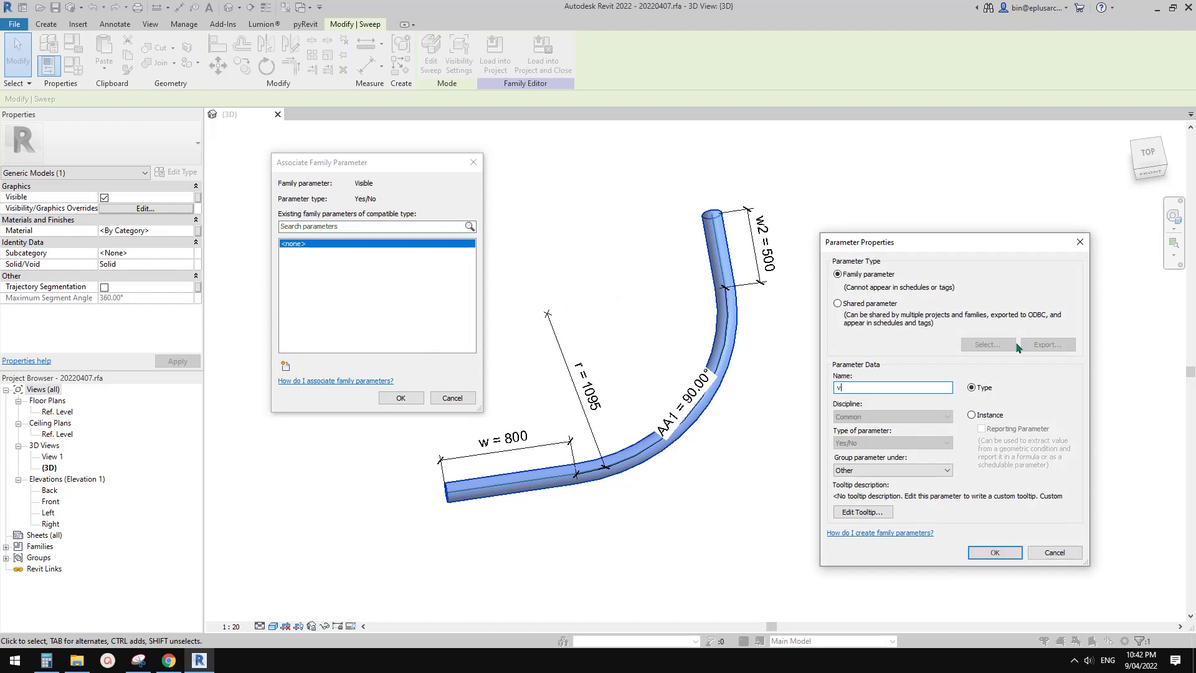
text(Visible Not 0)
click(973, 415)
click(995, 552)
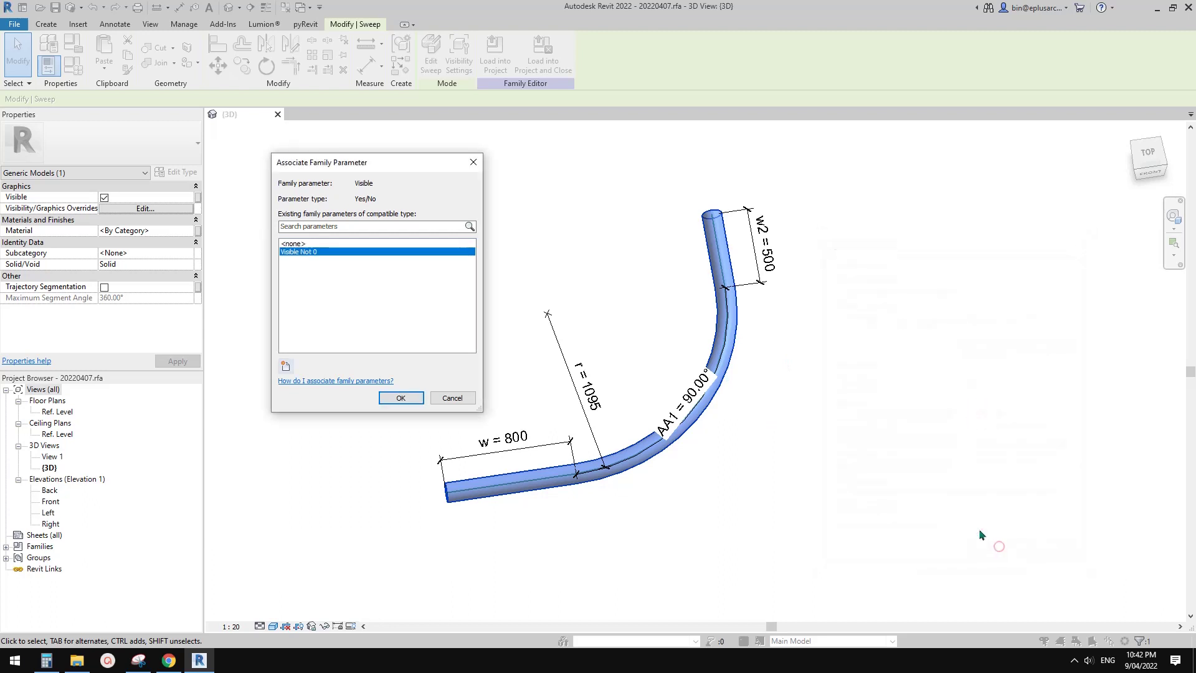
click(400, 398)
- In the Ref. Level floor plan, draw a horizontal reference line from the pipe's start point past the bend
middle_drag(484, 500, 562, 468)
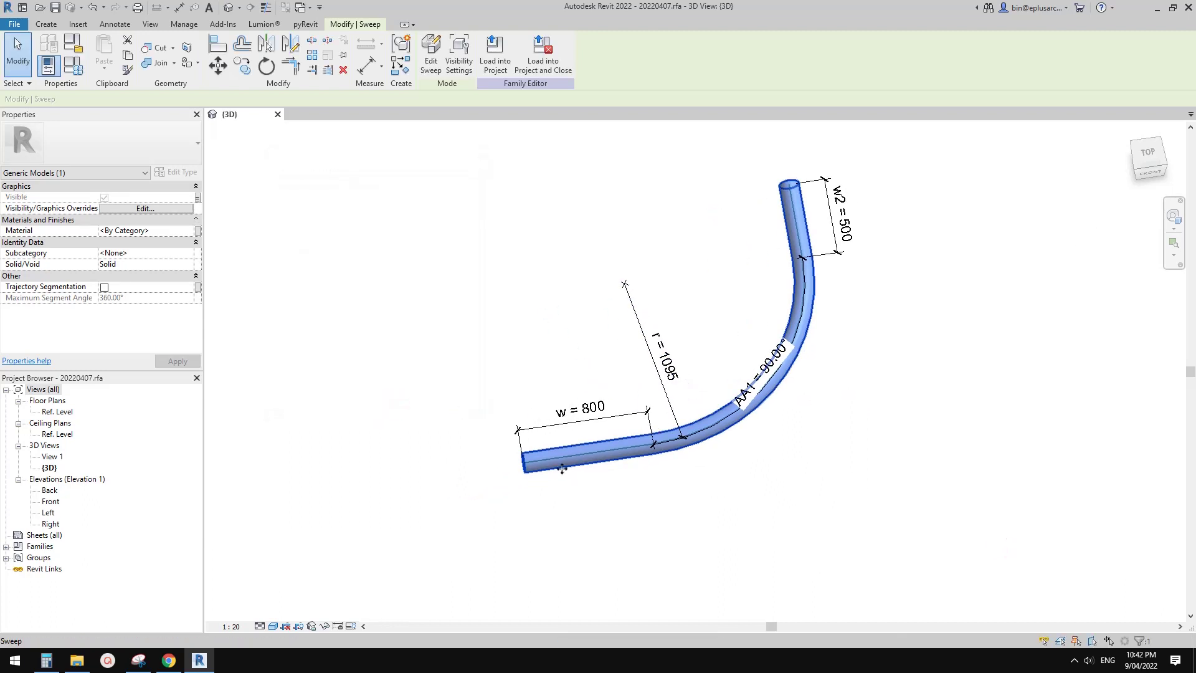
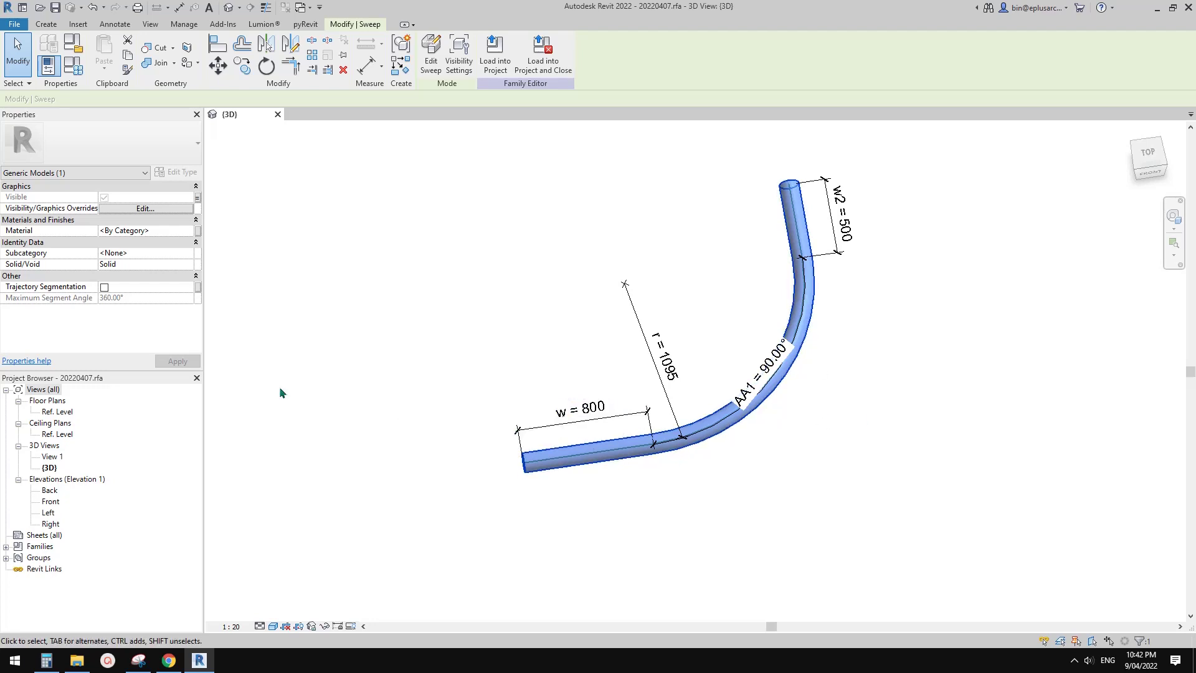
double_click(71, 413)
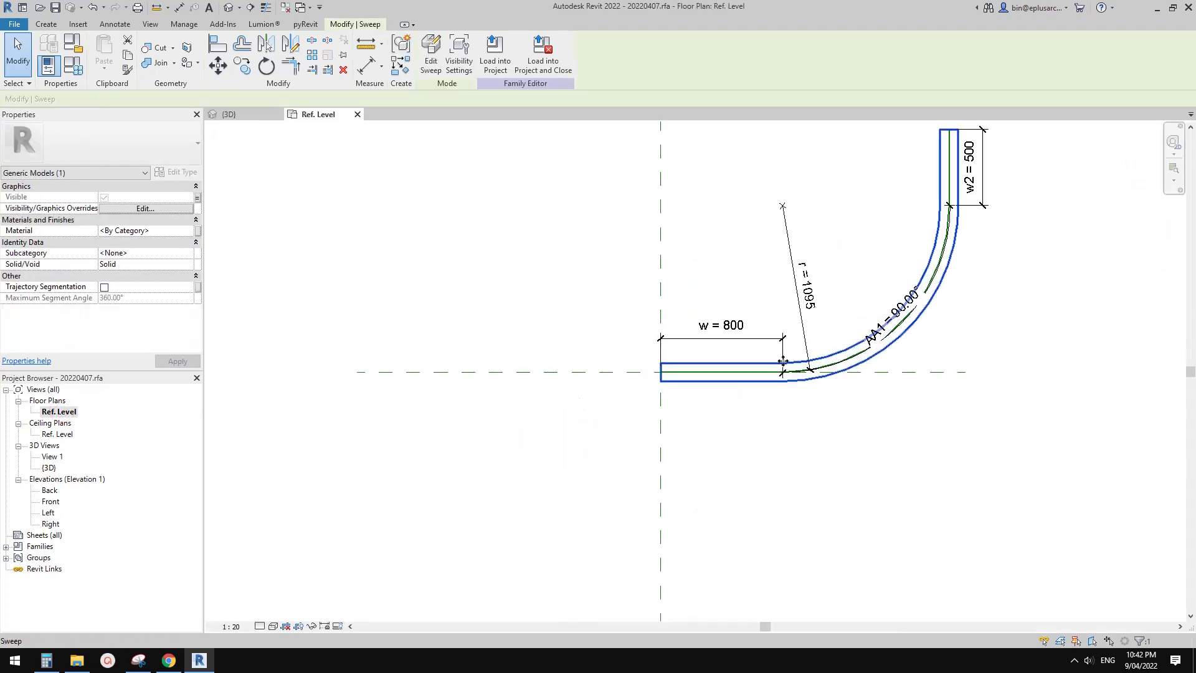
click(46, 24)
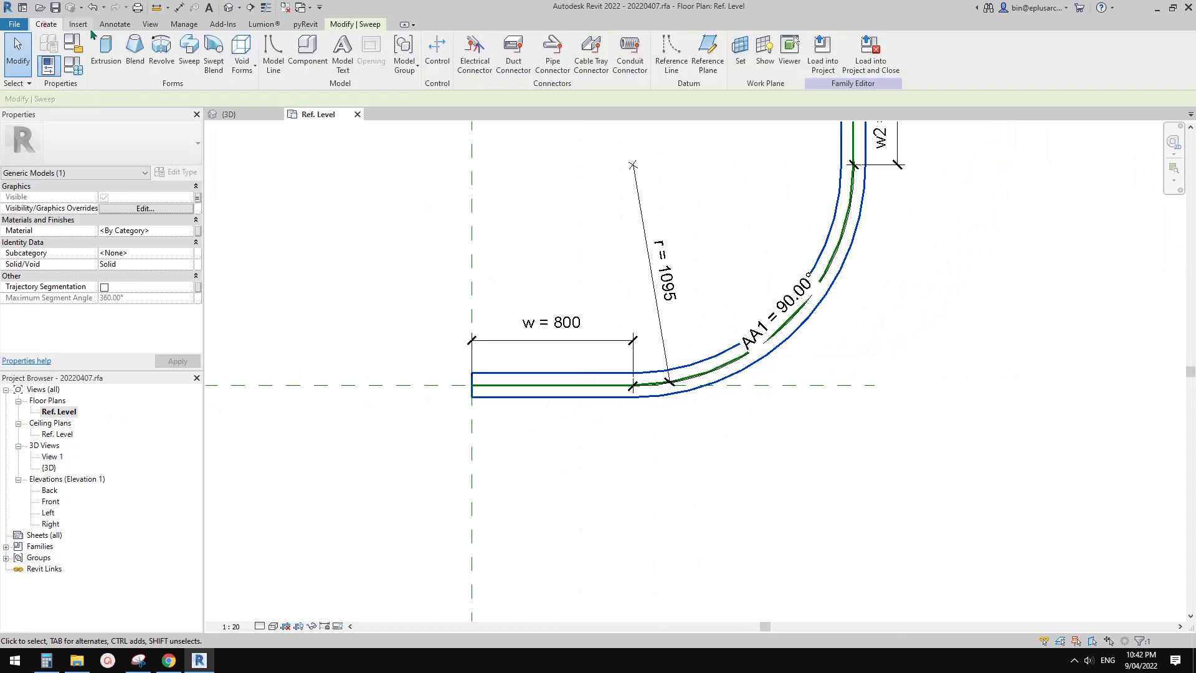
click(668, 73)
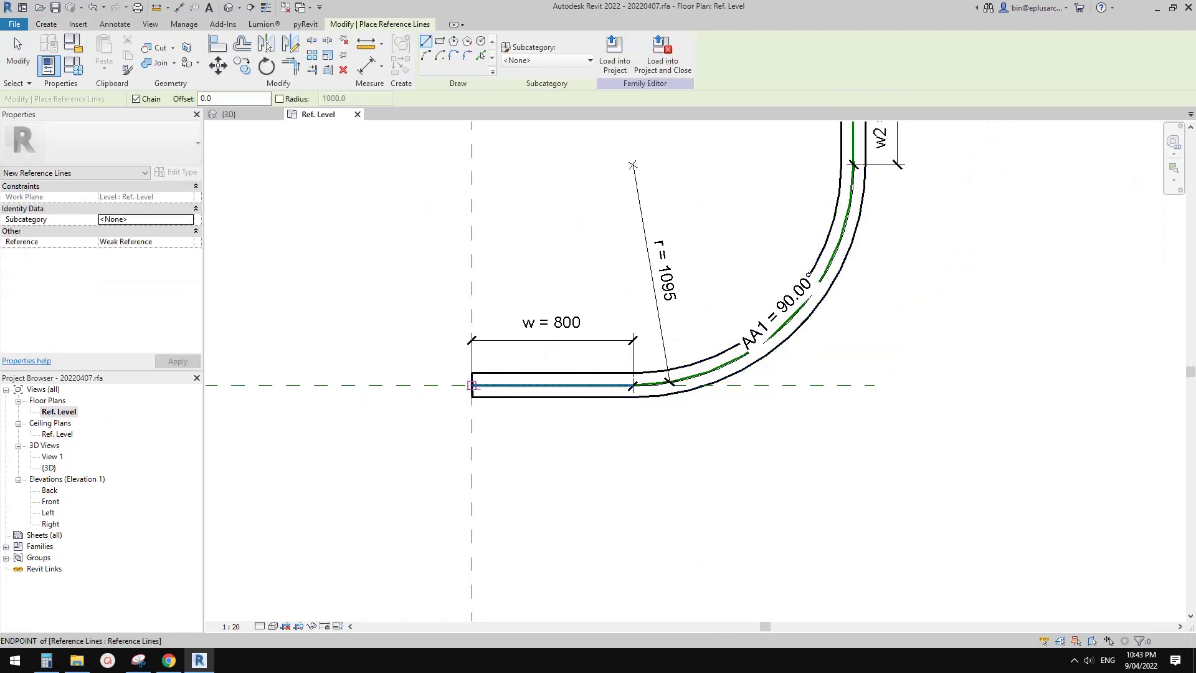
click(471, 385)
scroll(863, 388, down, 1)
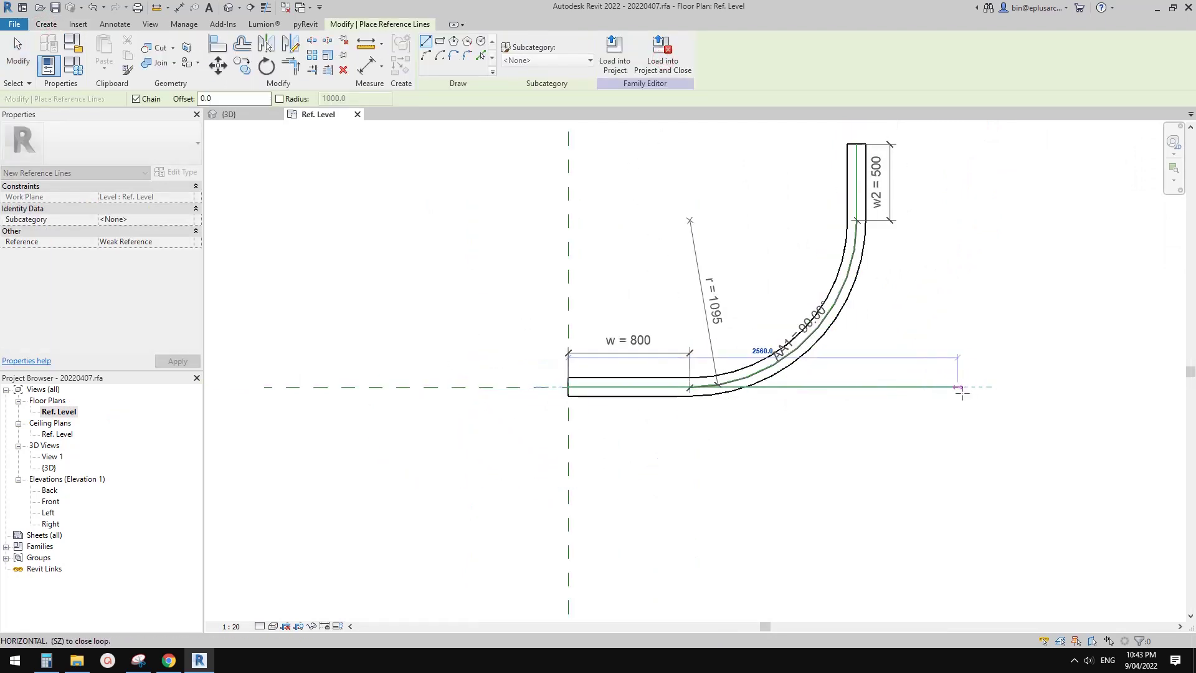
click(943, 434)
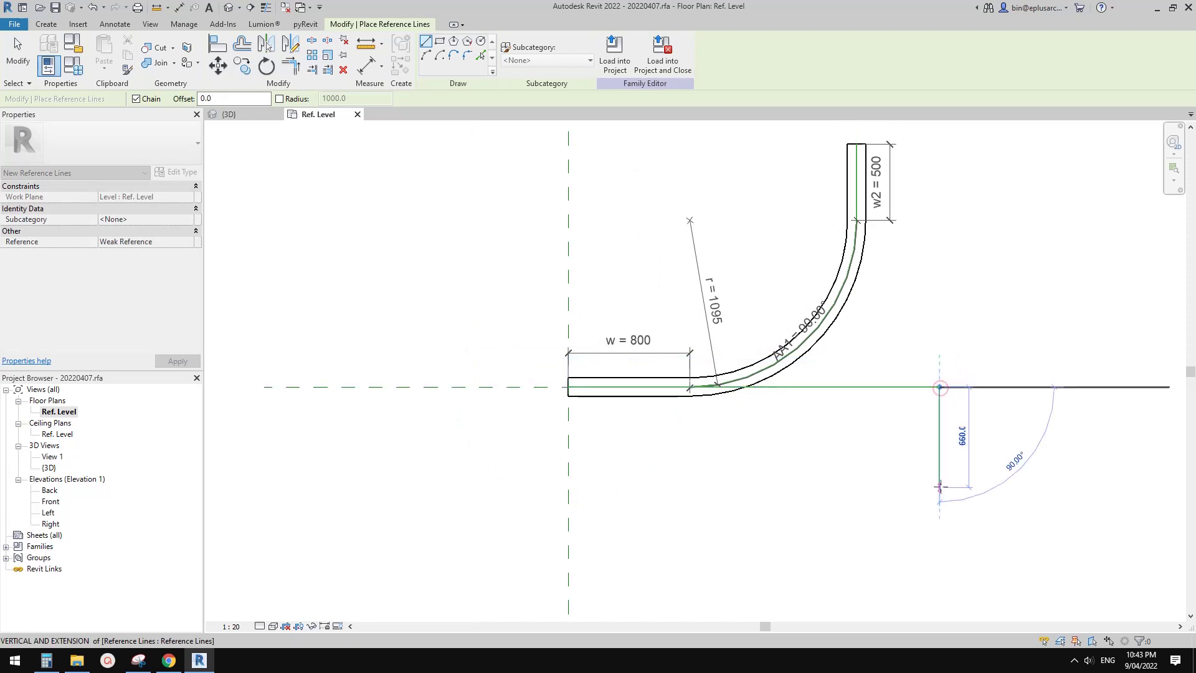
key(Escape)
key(Escape)
click(907, 390)
middle_drag(802, 416, 839, 402)
key(Escape)
- Try to align and lock the new reference line to the horizontal reference plane
key(a)
key(l)
click(426, 401)
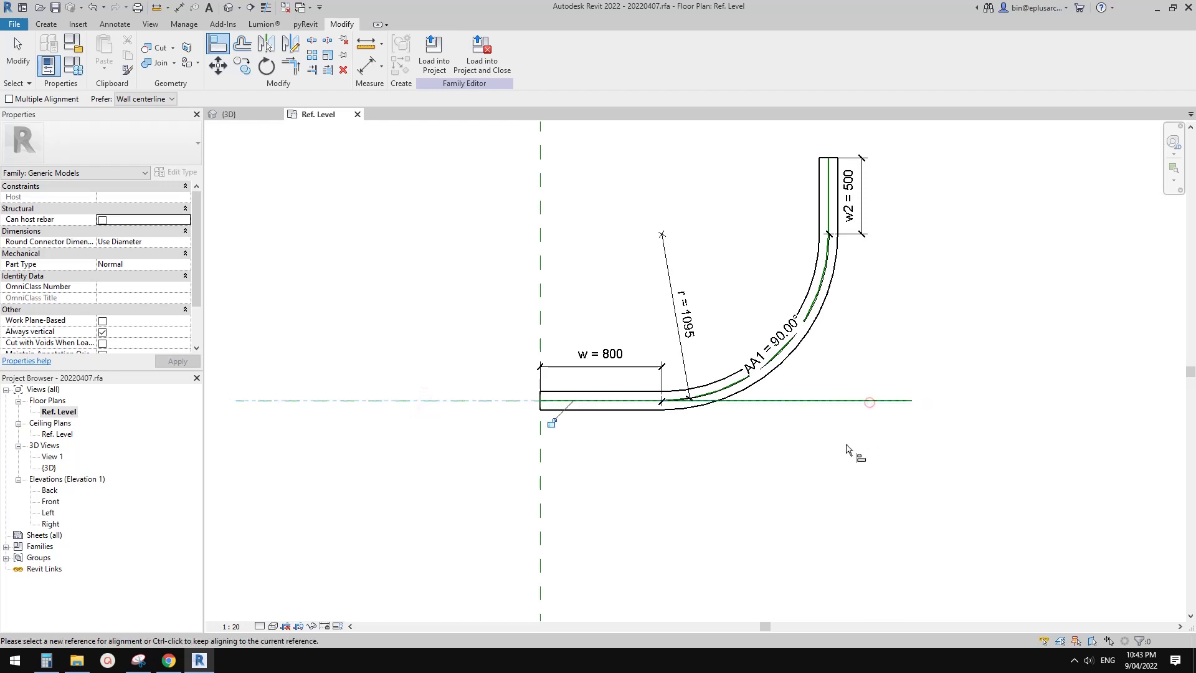
click(552, 424)
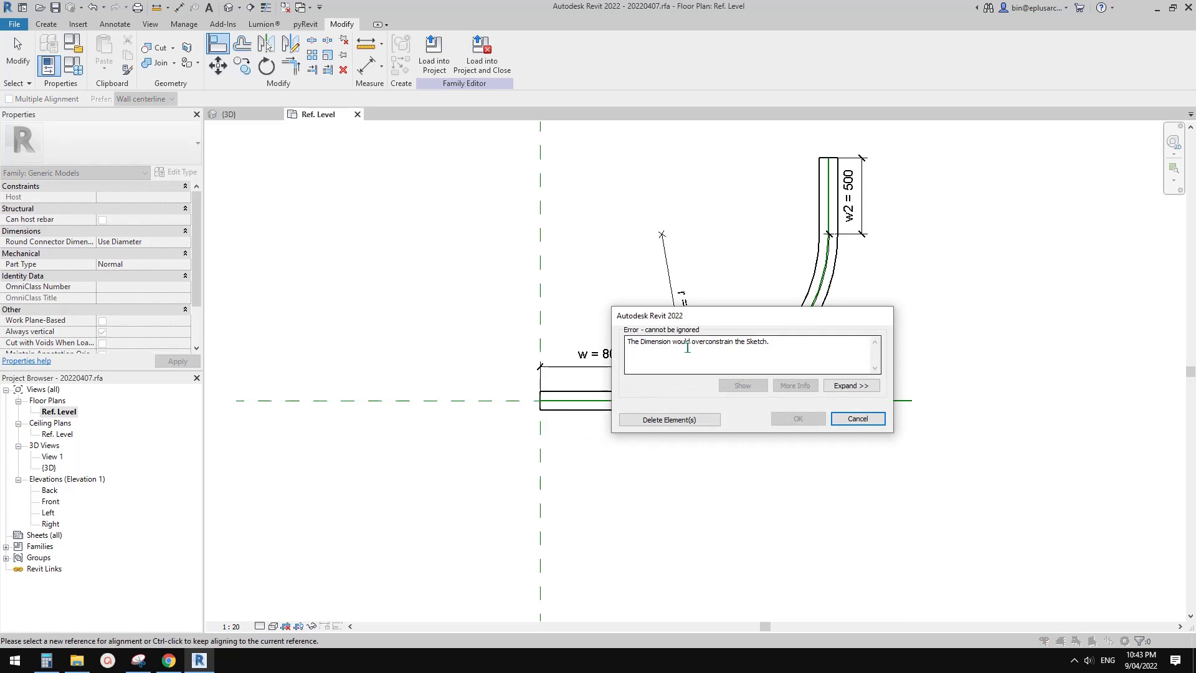
click(858, 418)
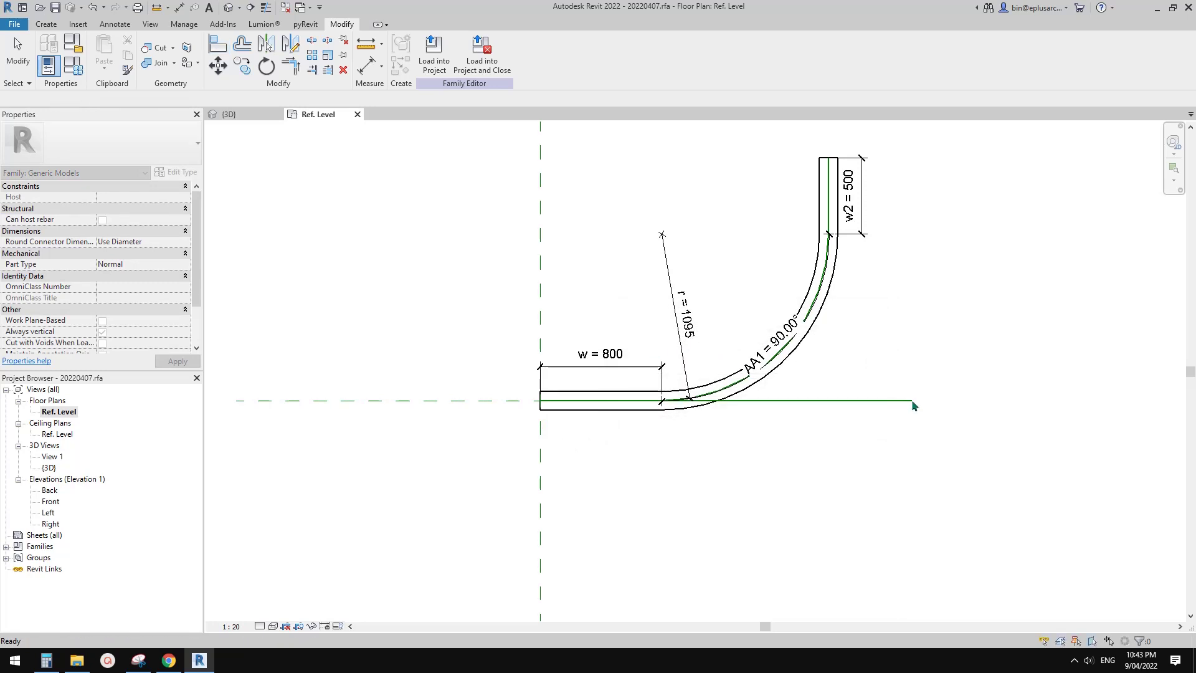
key(Escape)
key(Escape)
- Turn on the Automatic Sketch Dimensions annotation category for the Ref. Level floor plan
drag(581, 373, 908, 467)
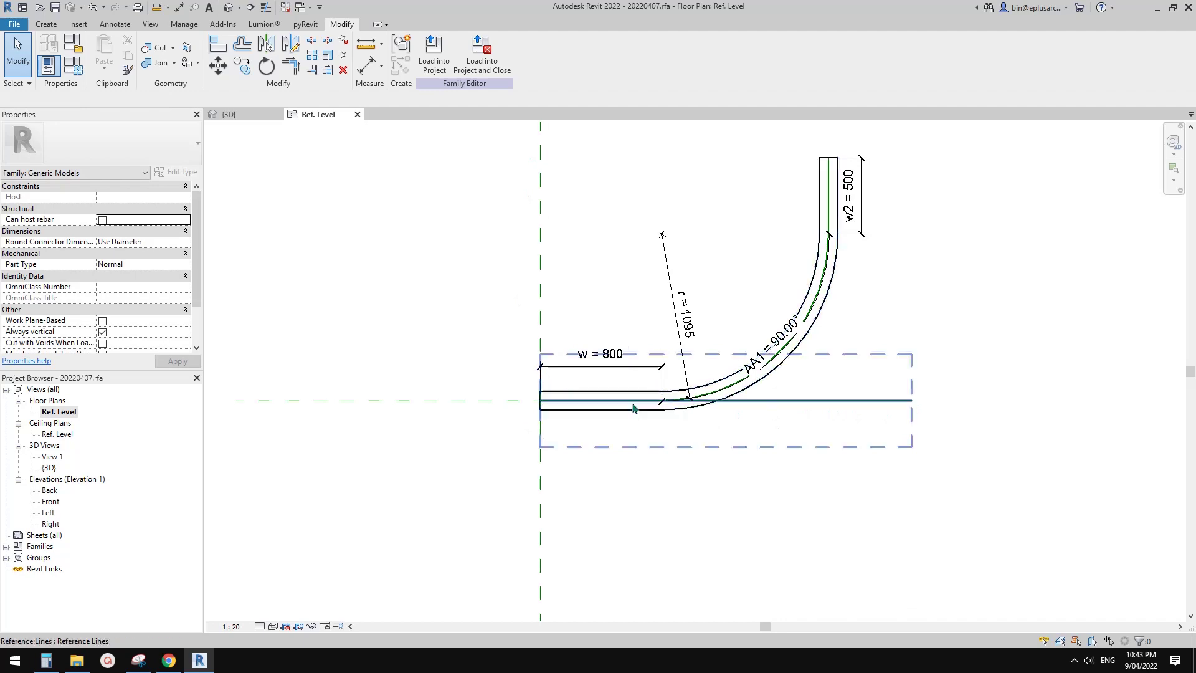
middle_drag(709, 419, 723, 441)
key(v)
key(v)
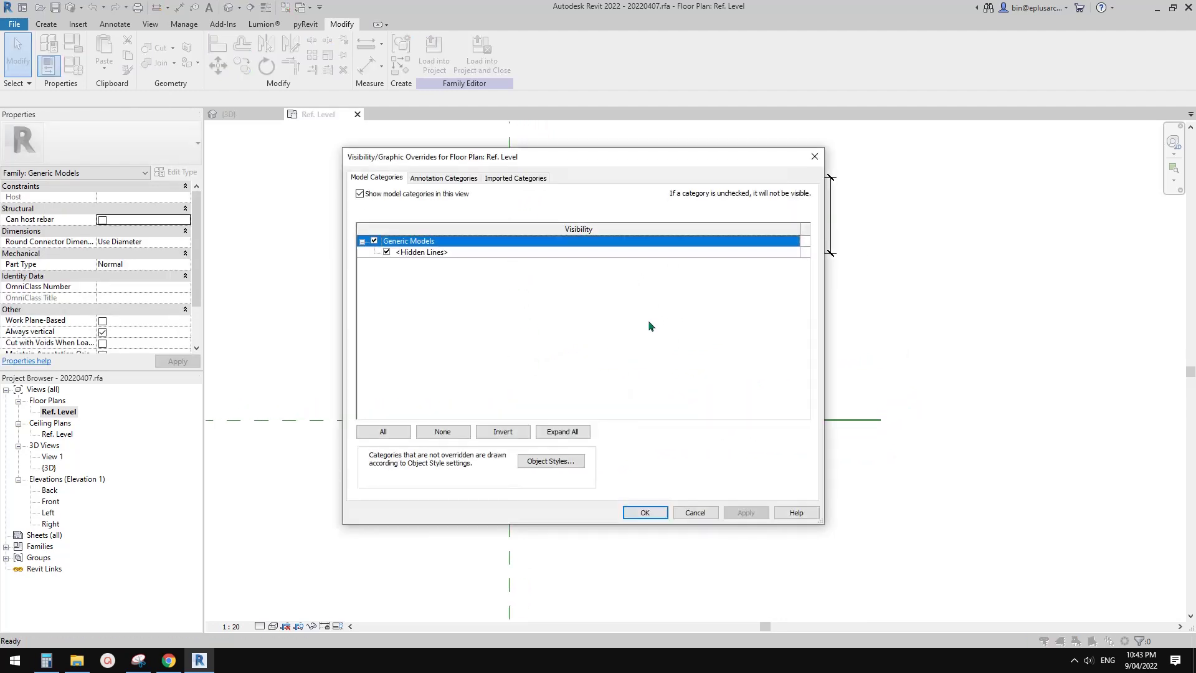
click(444, 178)
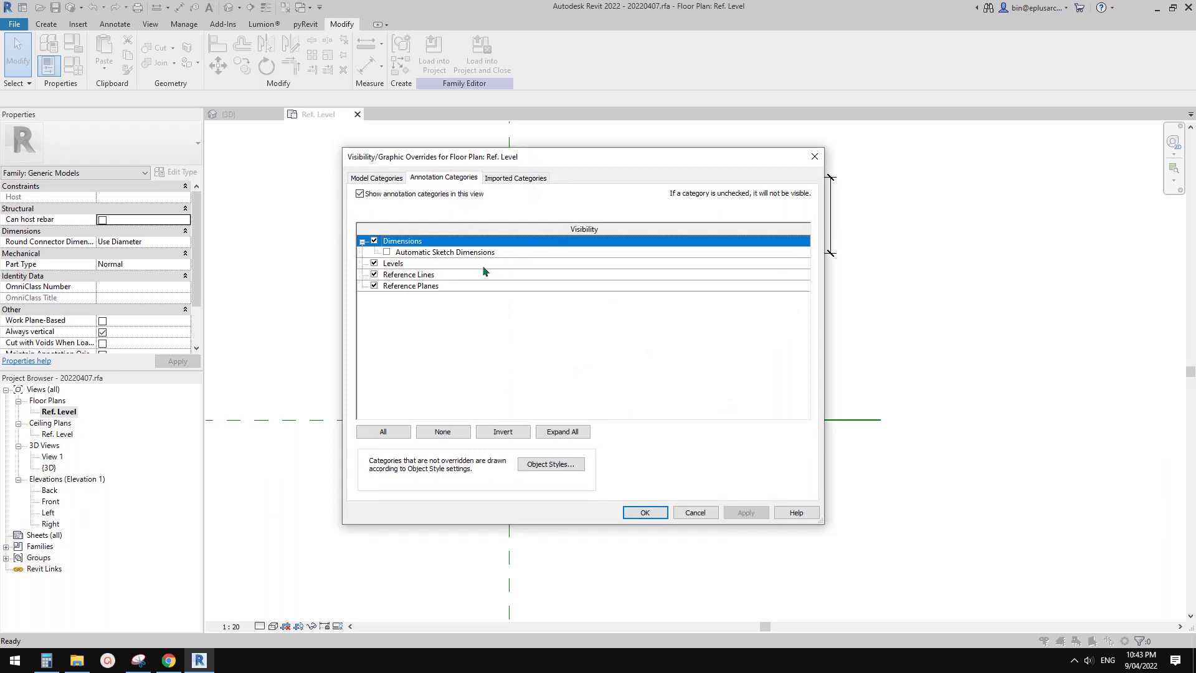
click(387, 252)
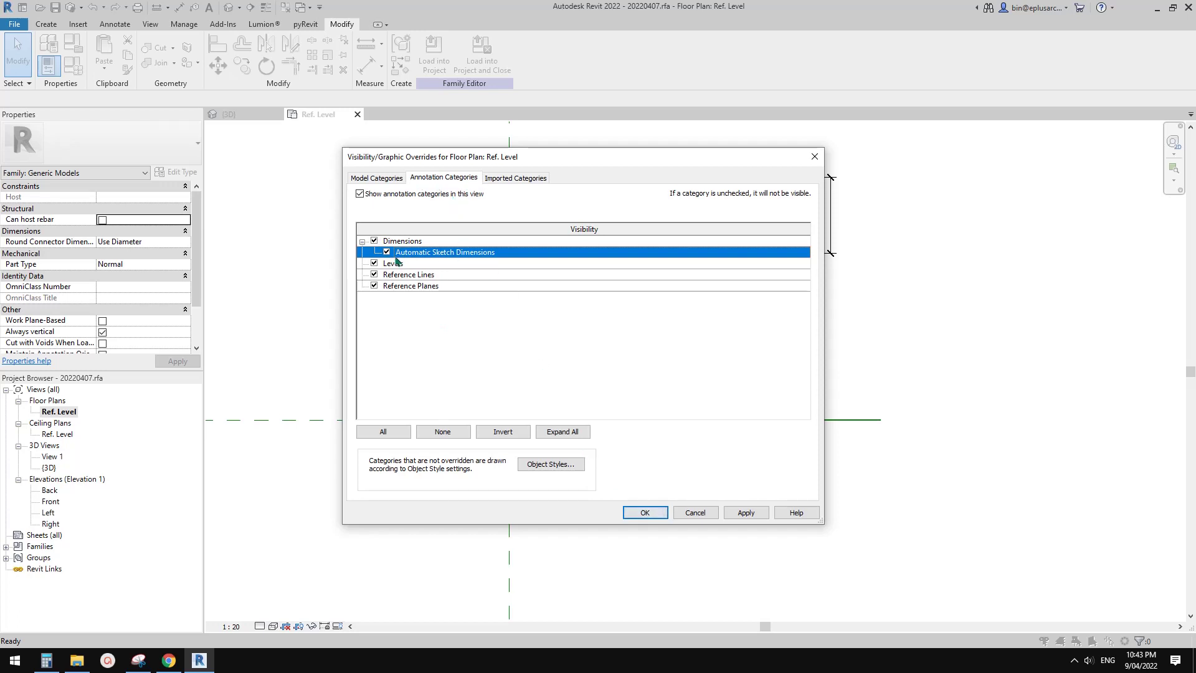
click(656, 507)
scroll(805, 398, down, 2)
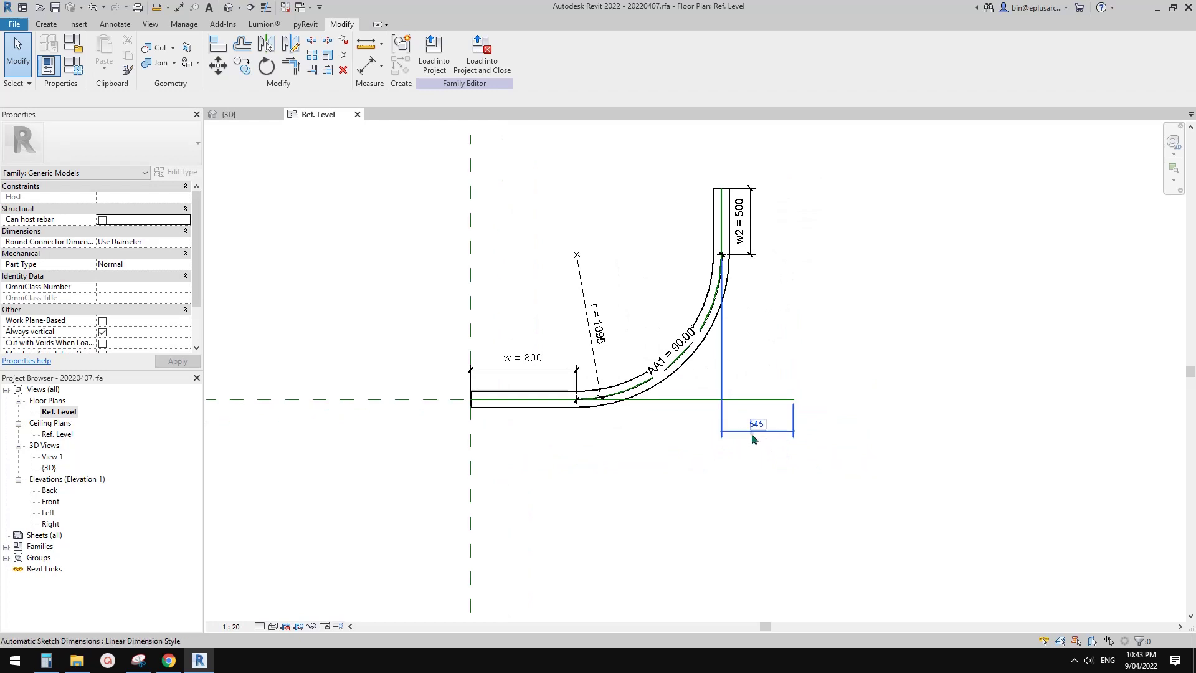
- Inspect the automatic sketch dimension between the upper end of the bend and the far end of the straight reference line
click(752, 433)
scroll(726, 431, up, 1)
scroll(716, 442, up, 1)
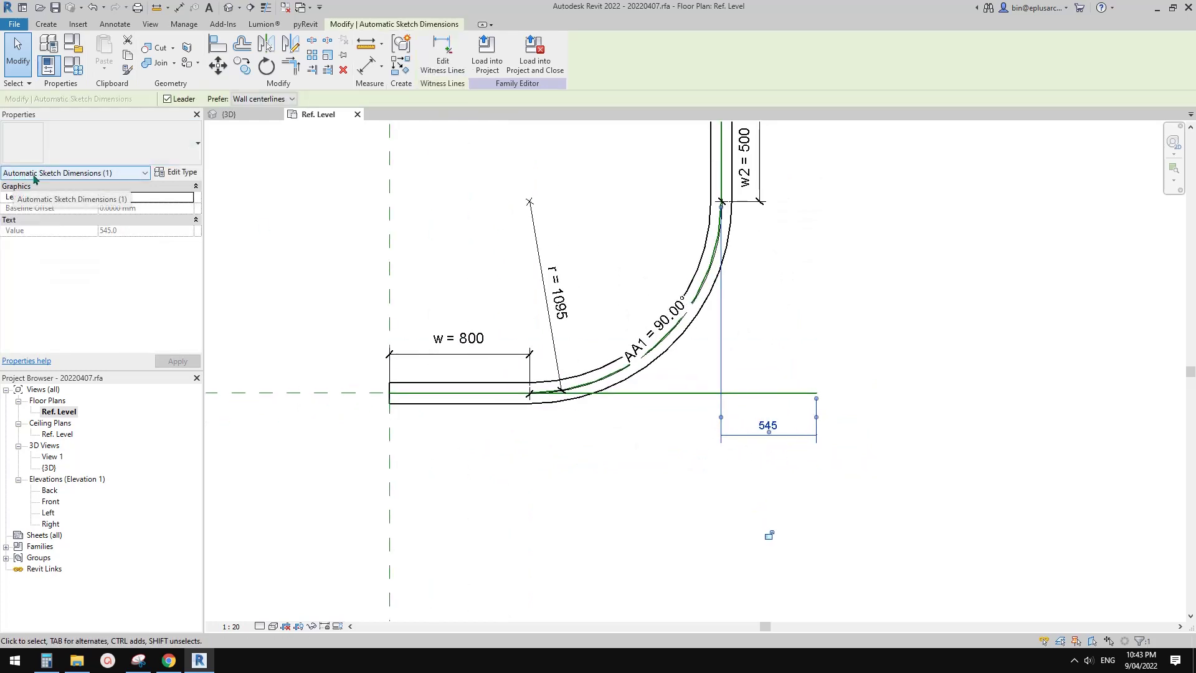
click(879, 337)
scroll(875, 368, down, 2)
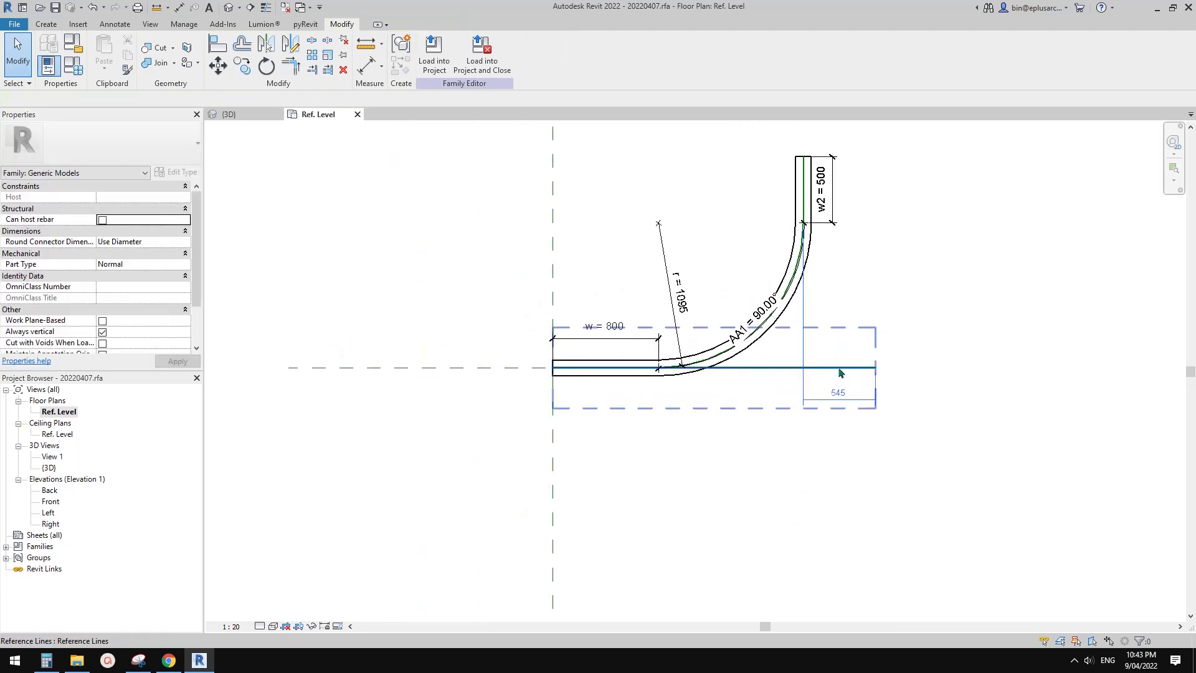
- Make the straight reference line's temporary length dimension permanent and place it below the pipe
middle_drag(788, 372, 790, 380)
click(783, 380)
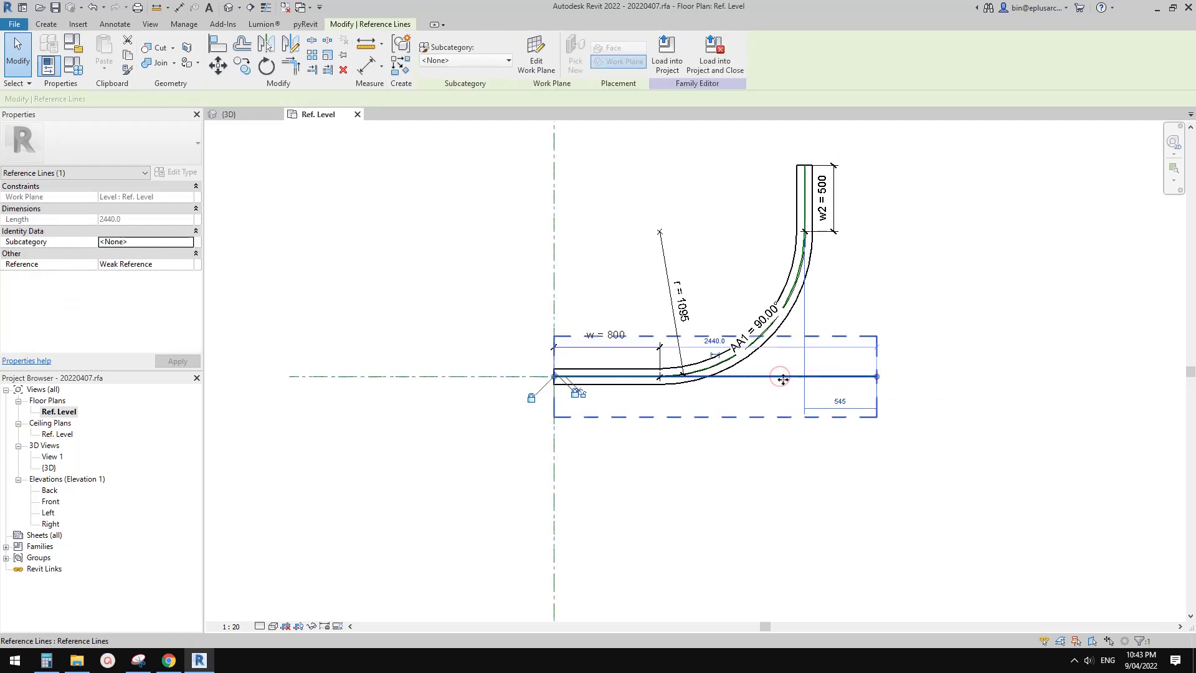
click(715, 358)
click(761, 458)
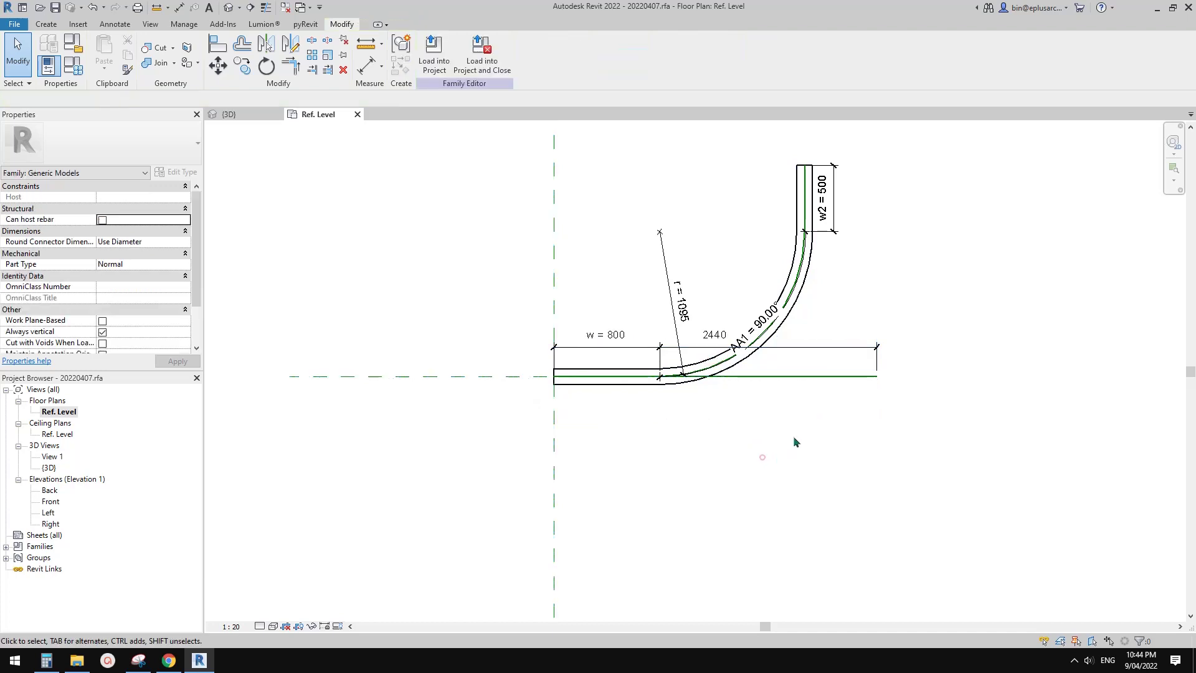
drag(830, 356, 715, 498)
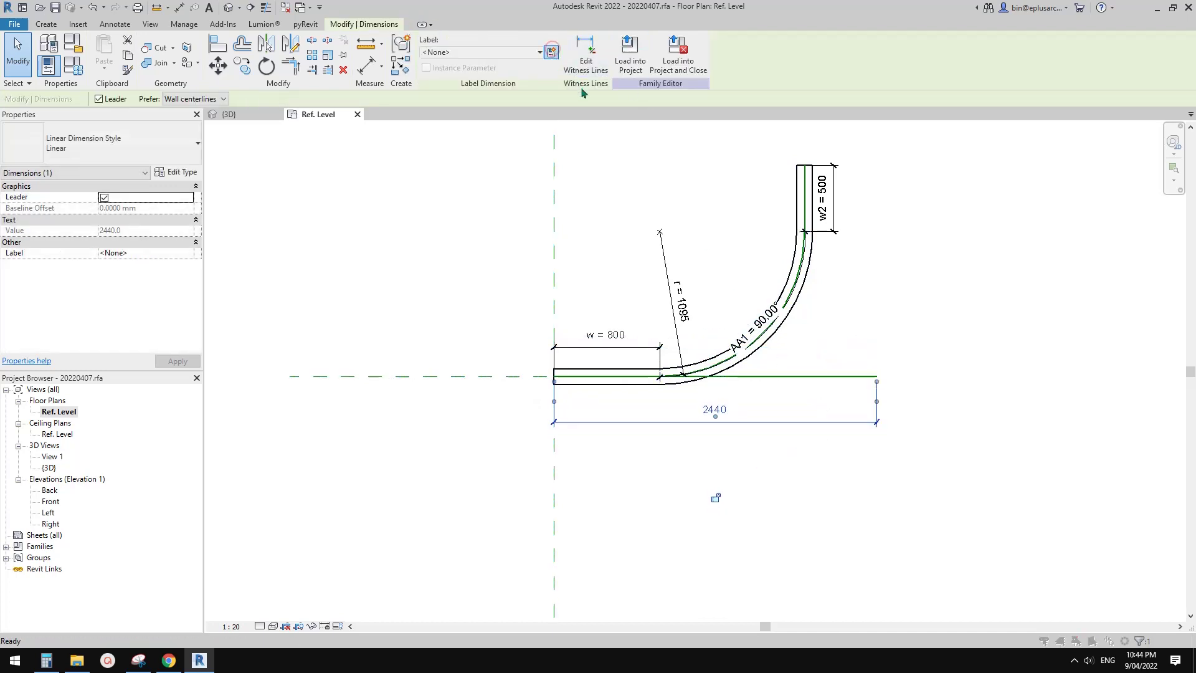
- Label the straight reference line's length dimension with a new instance family parameter named w3
click(551, 52)
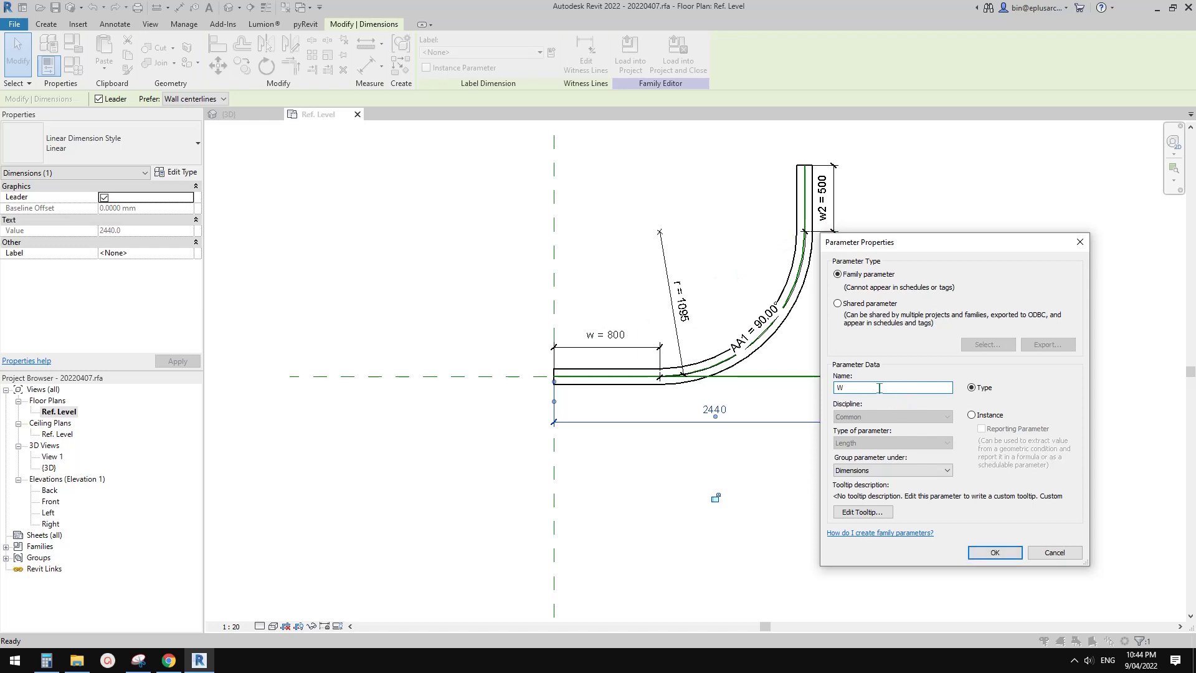
text(w3)
click(973, 415)
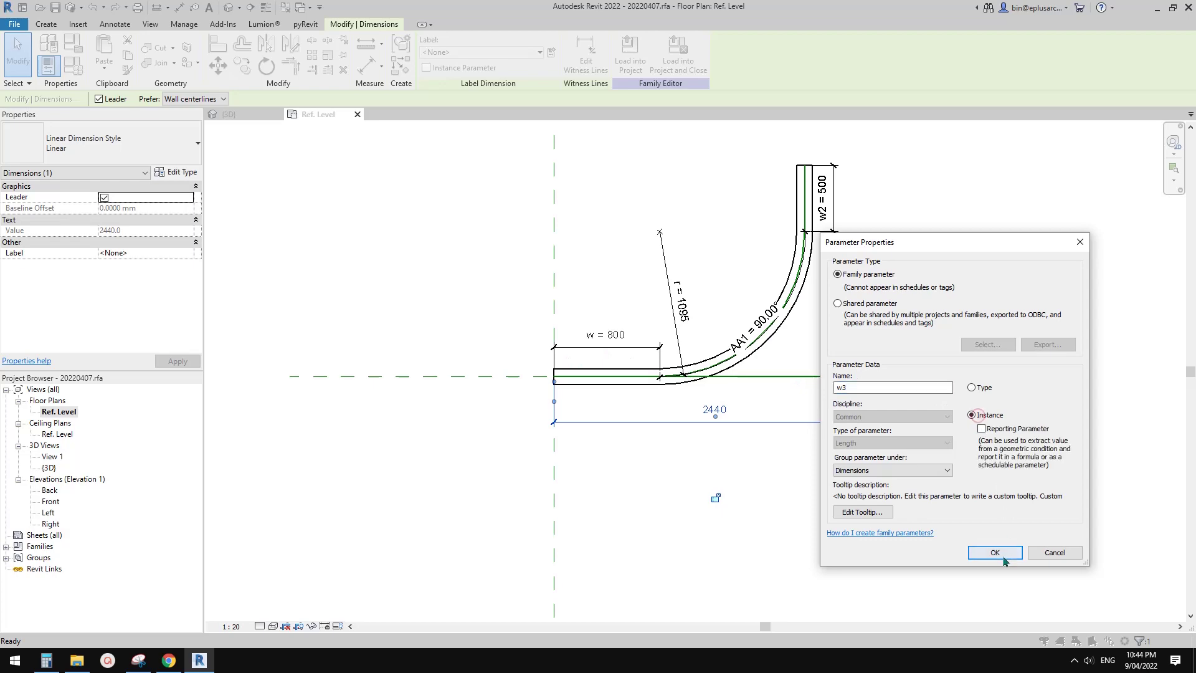
click(995, 552)
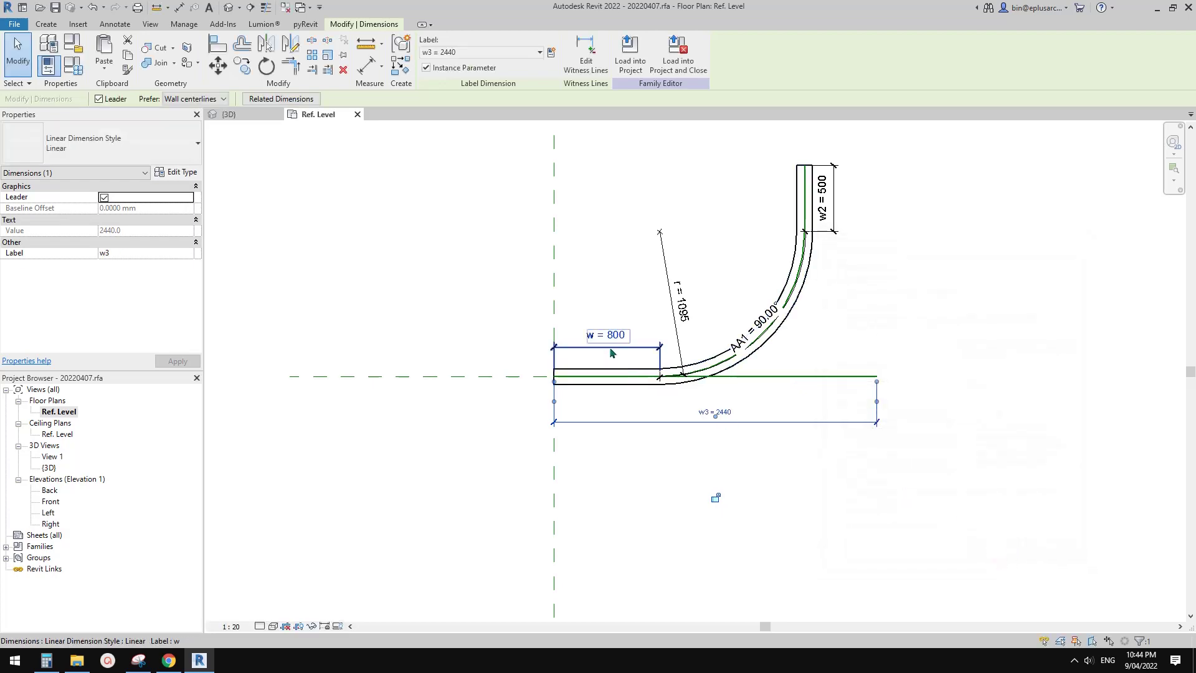
- Rename the family parameter w to w1 in Family Types
click(76, 72)
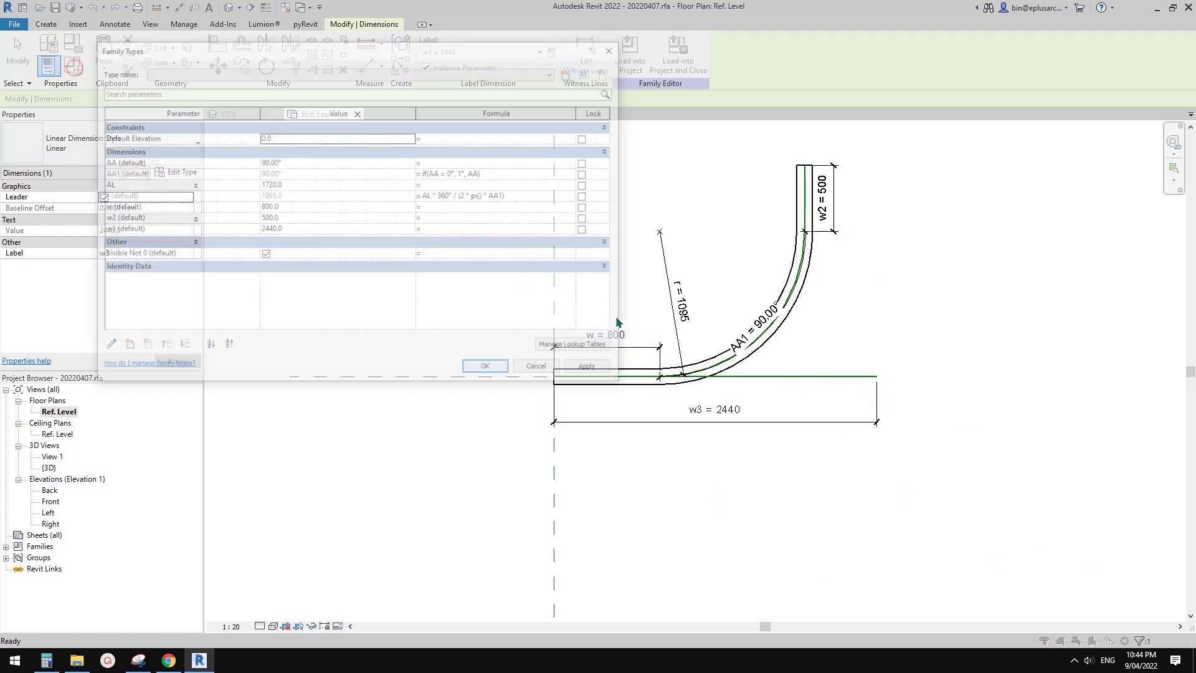
click(148, 209)
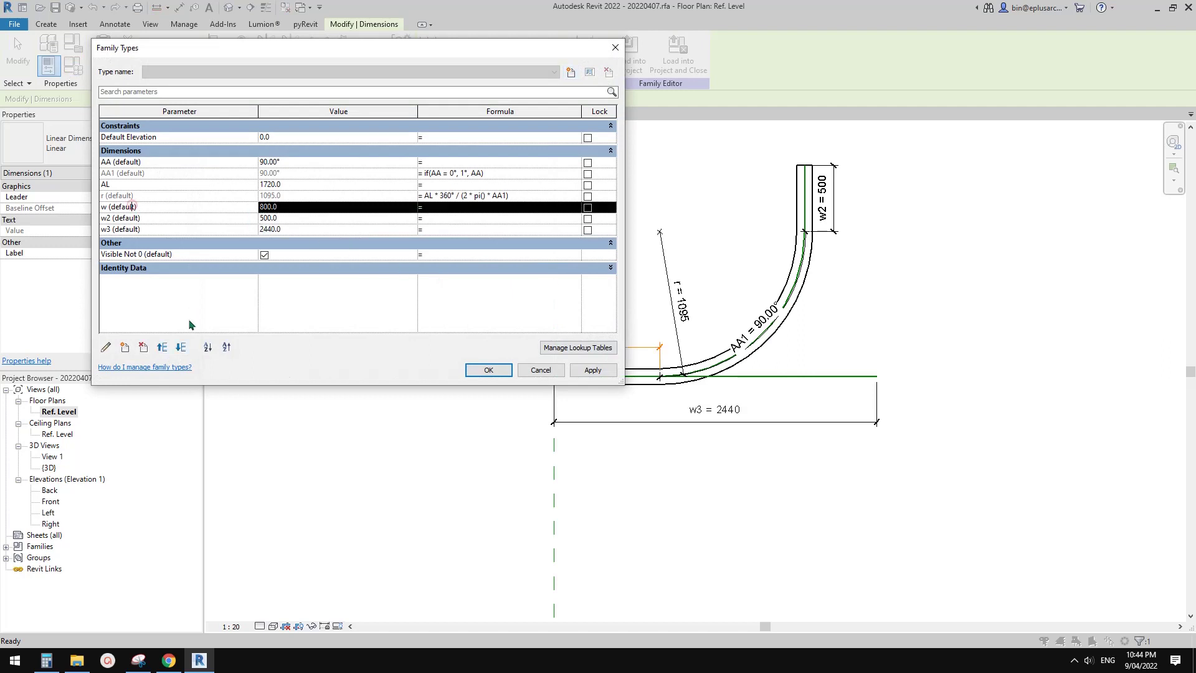
click(106, 347)
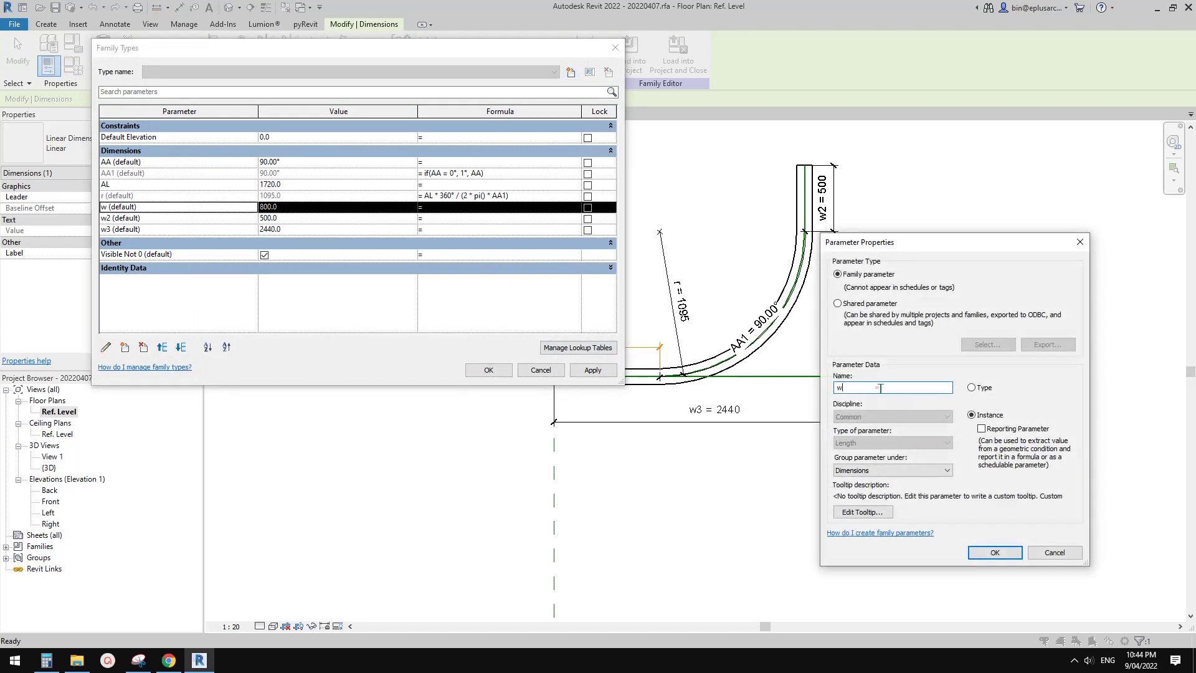
click(995, 553)
click(492, 370)
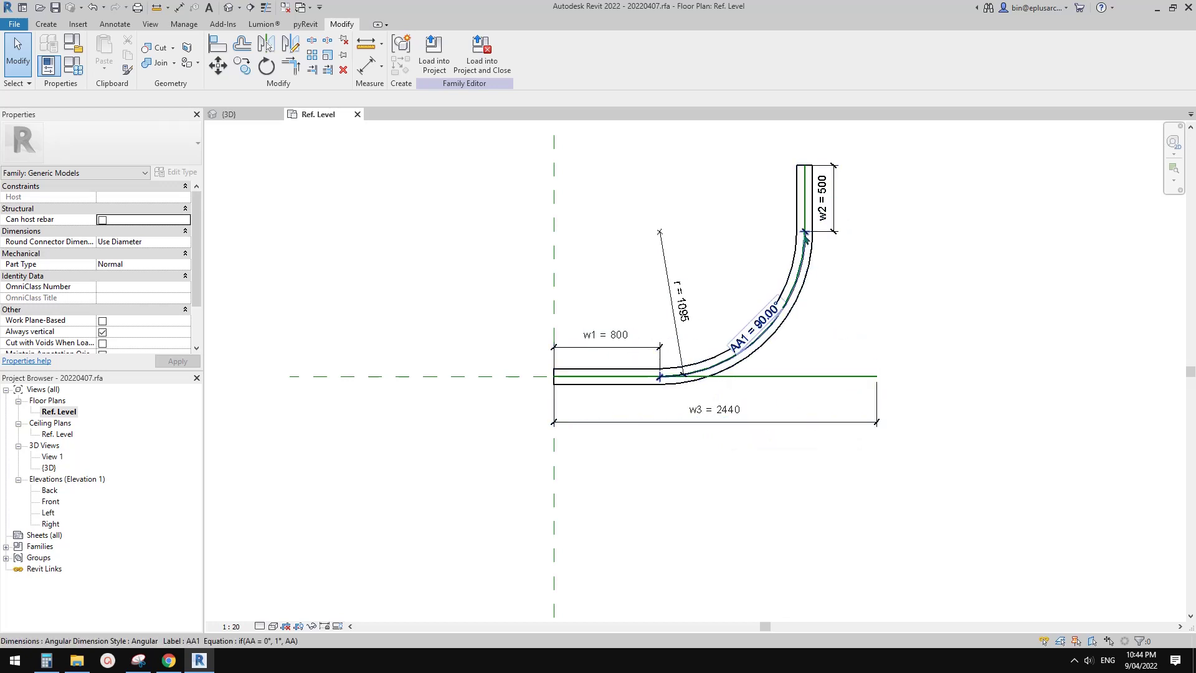
- Give the w3 parameter the formula w1+w2+AL in Family Types and apply it
click(73, 65)
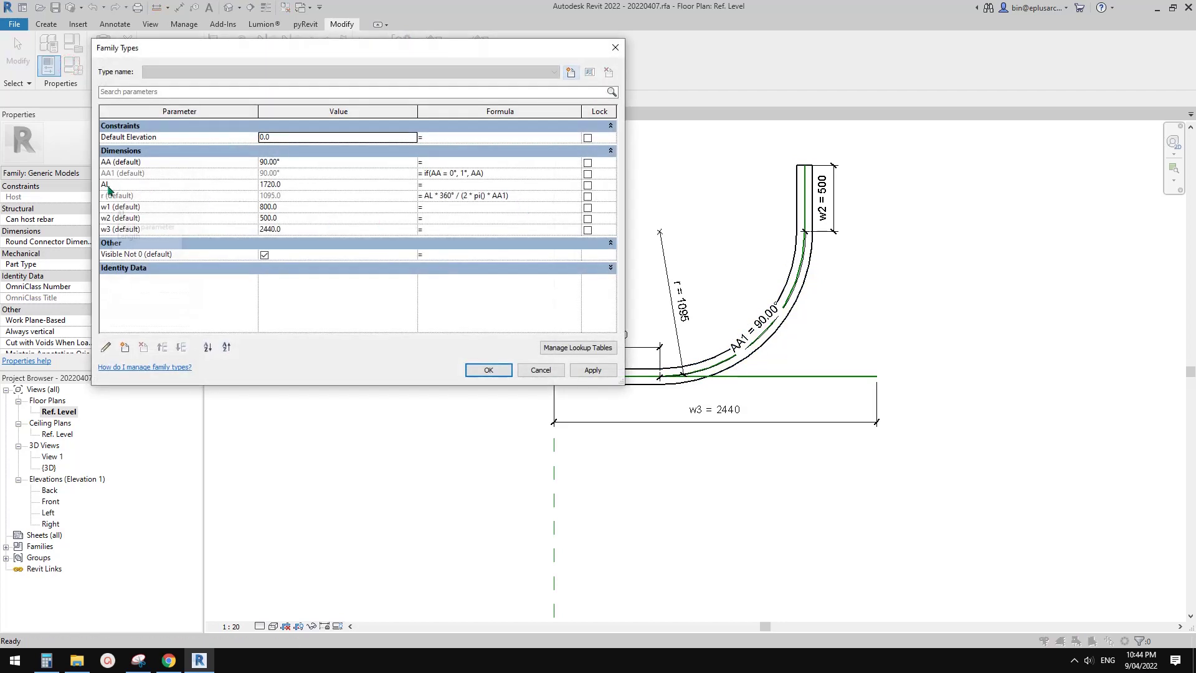
drag(440, 47, 478, 132)
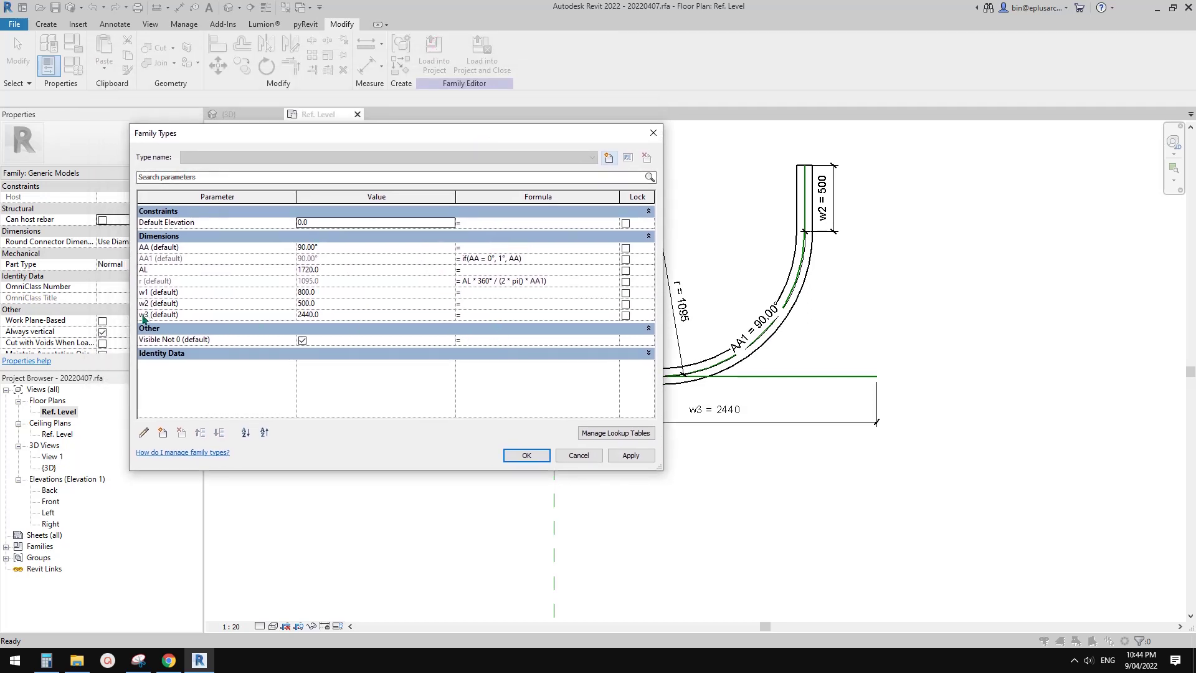
click(482, 314)
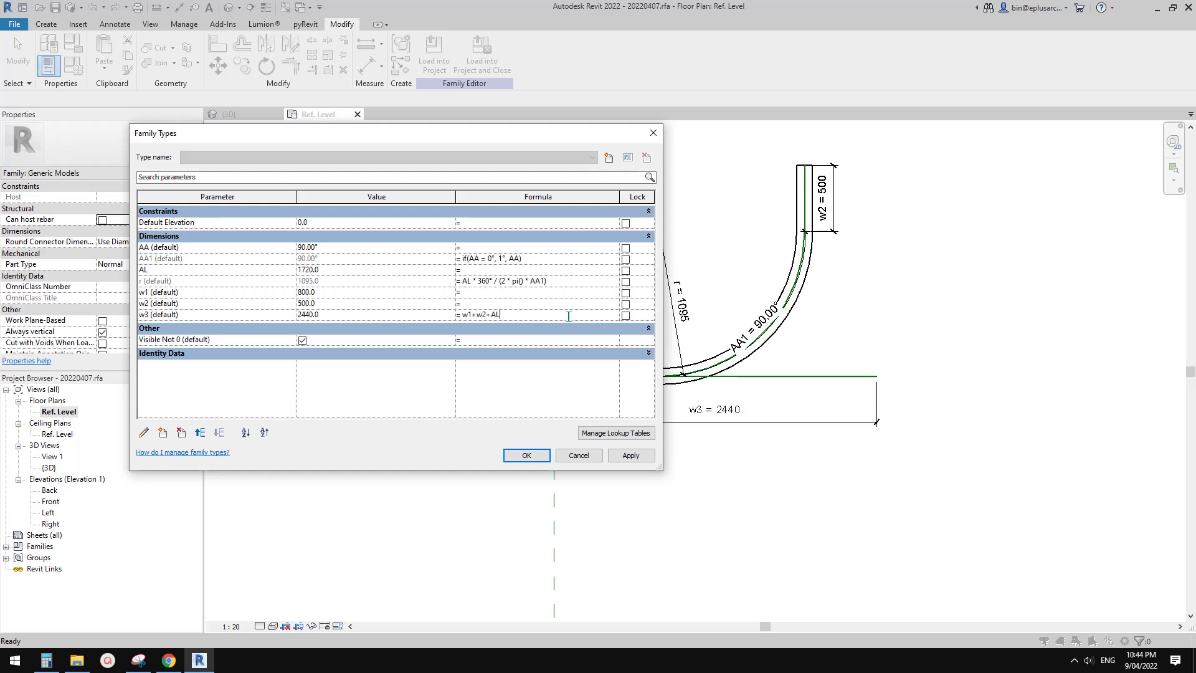
click(630, 455)
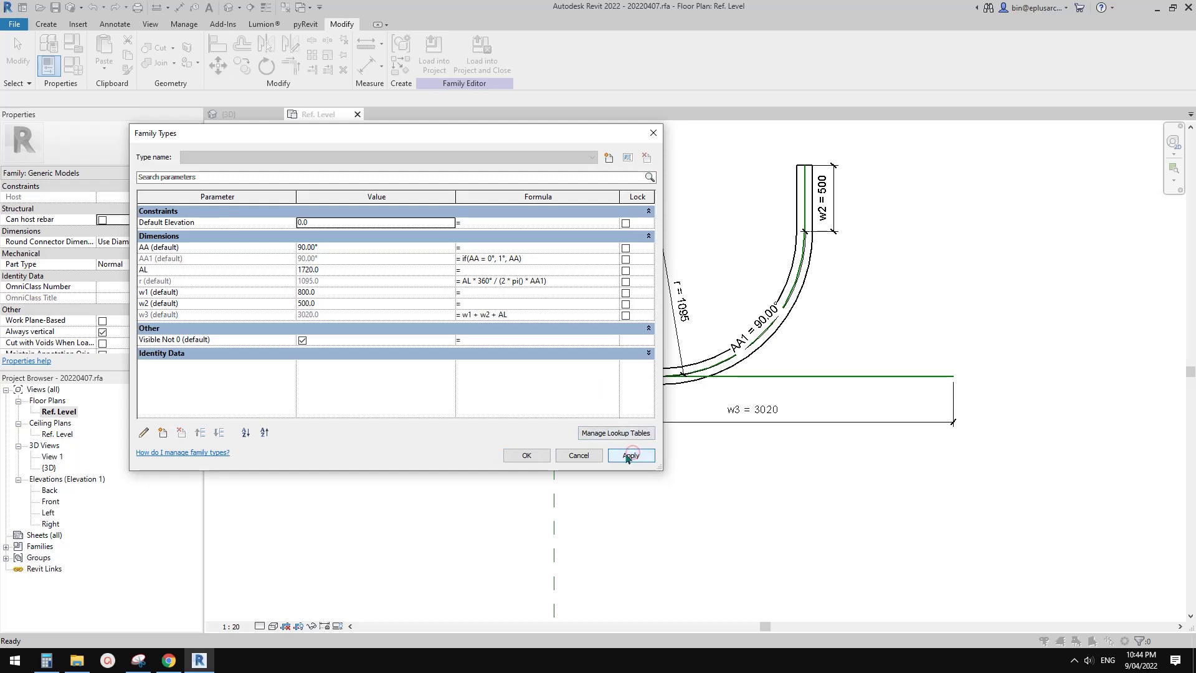
click(526, 454)
- Start a new sweep and pick the straight reference line as its path
middle_drag(754, 427, 712, 463)
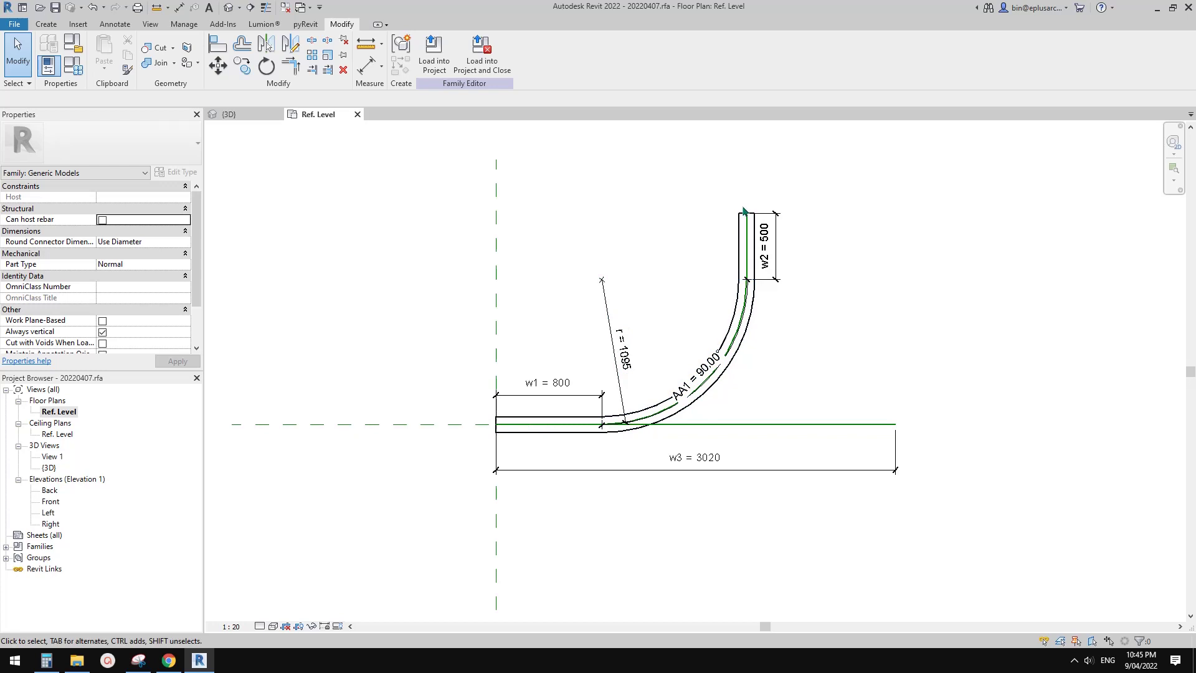
middle_drag(747, 419, 730, 375)
click(46, 24)
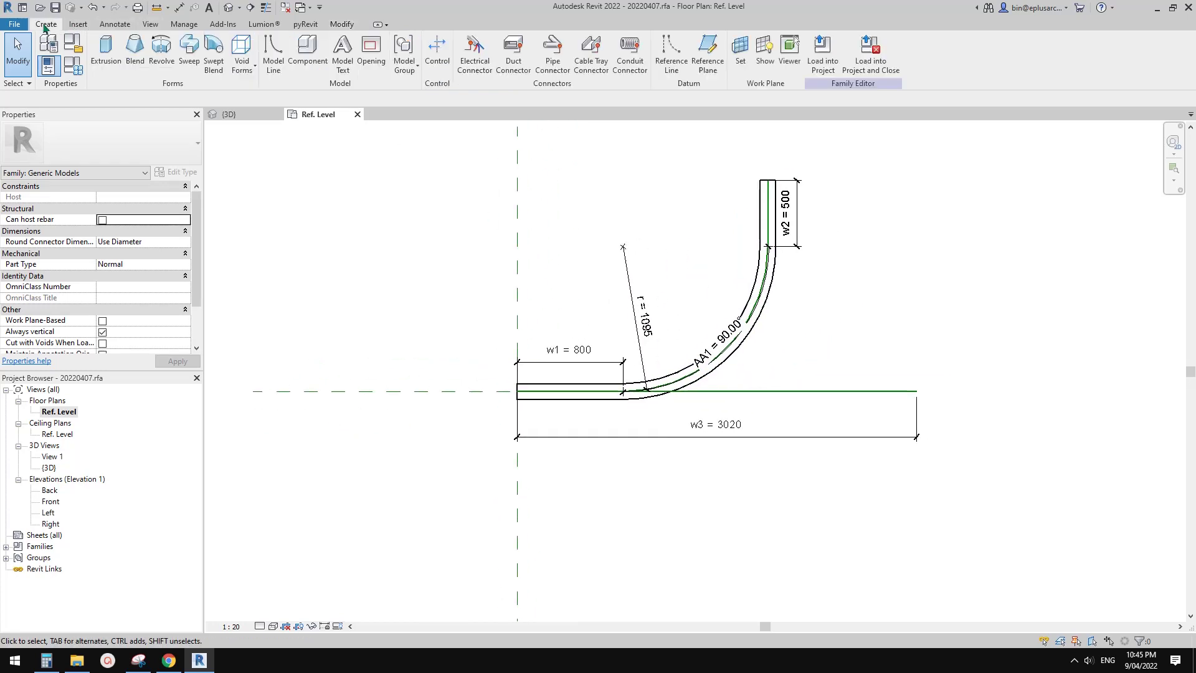
click(190, 50)
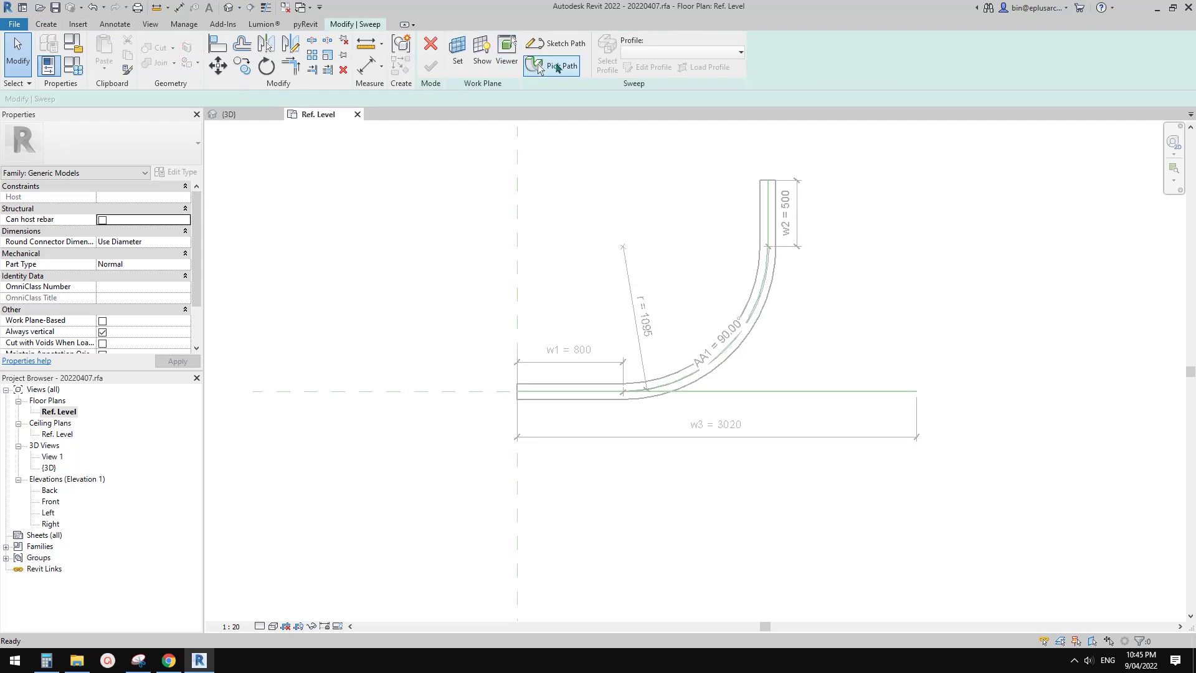
click(556, 67)
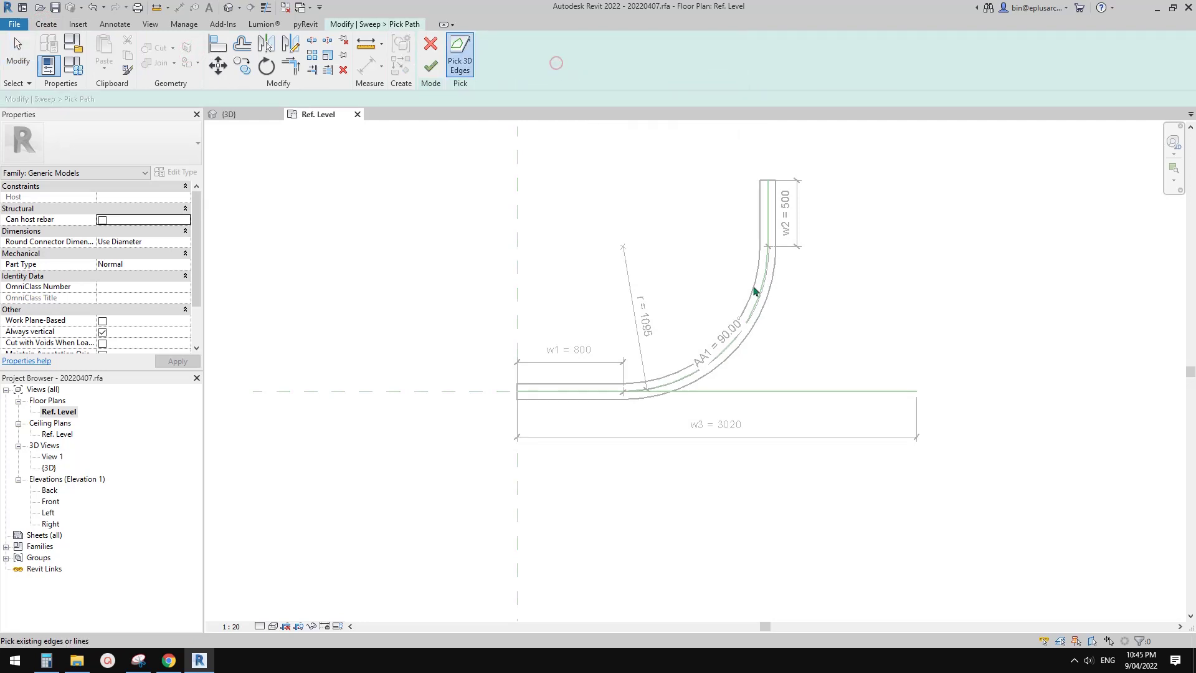
click(851, 392)
click(430, 66)
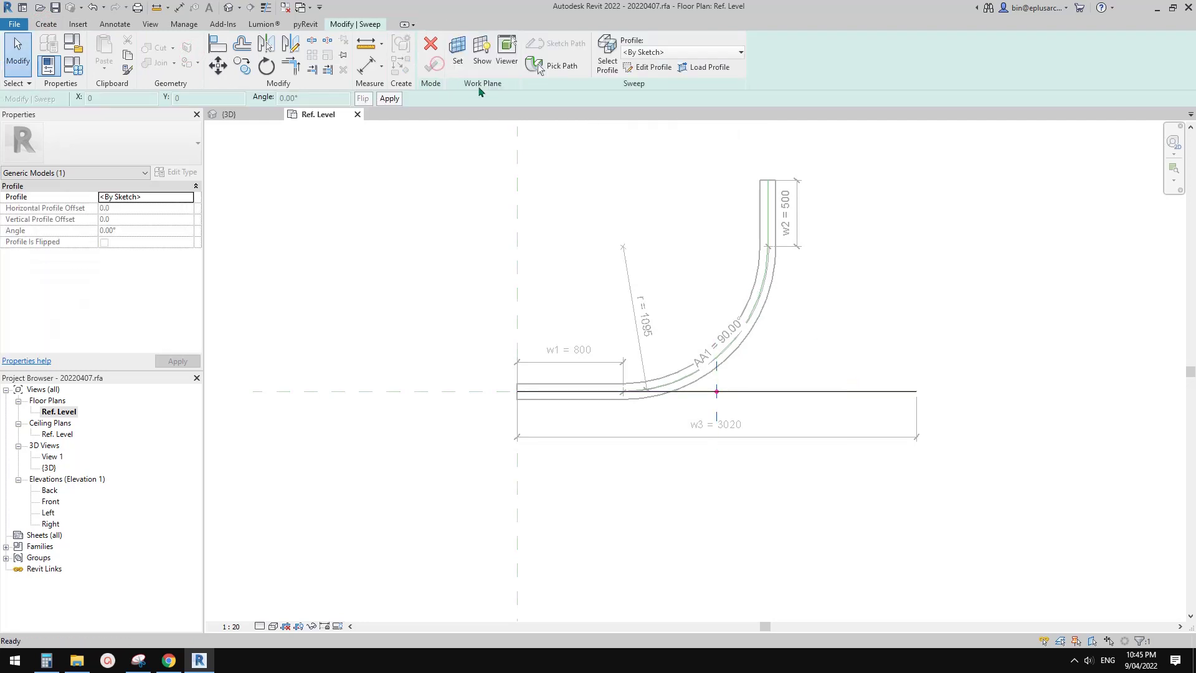
- Create the sweep's profile in the {3D} view from the existing pipe's circular end edge and finish the straight sweep
click(648, 67)
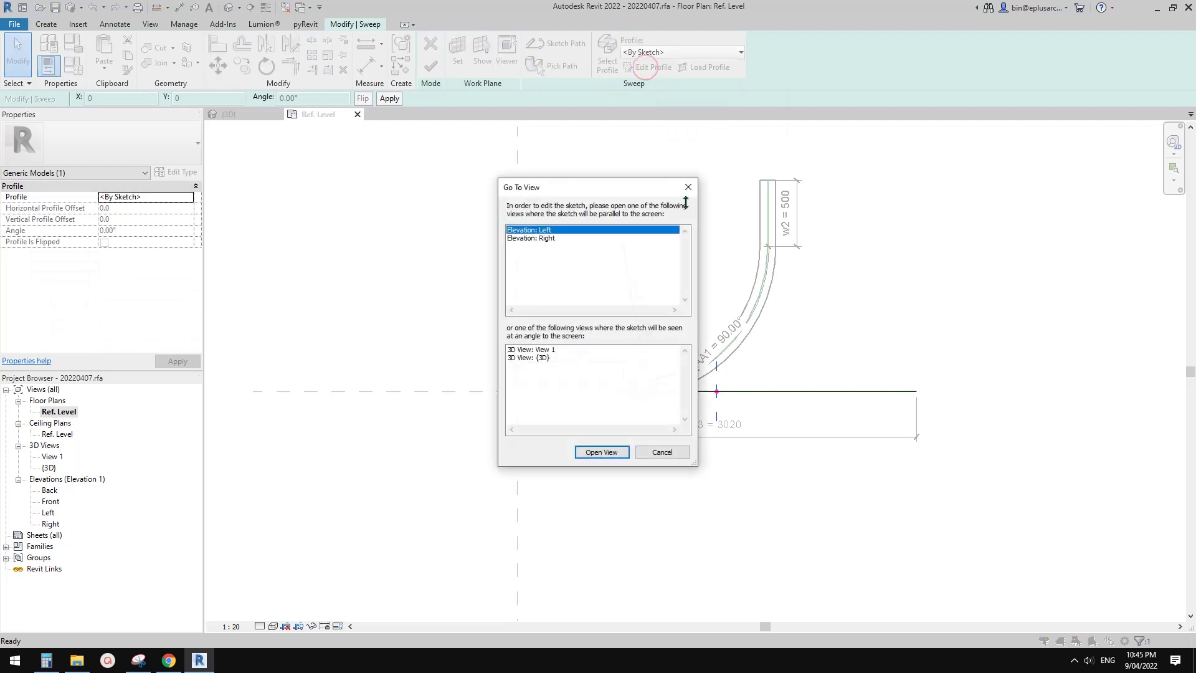
click(534, 358)
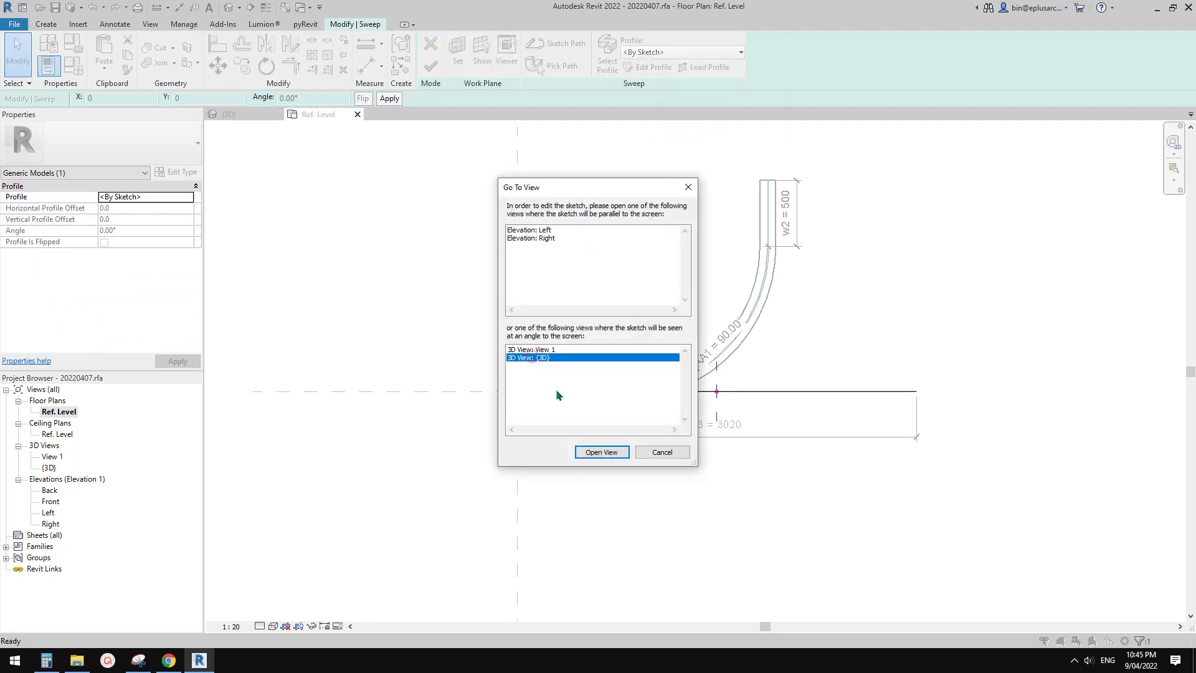
click(615, 453)
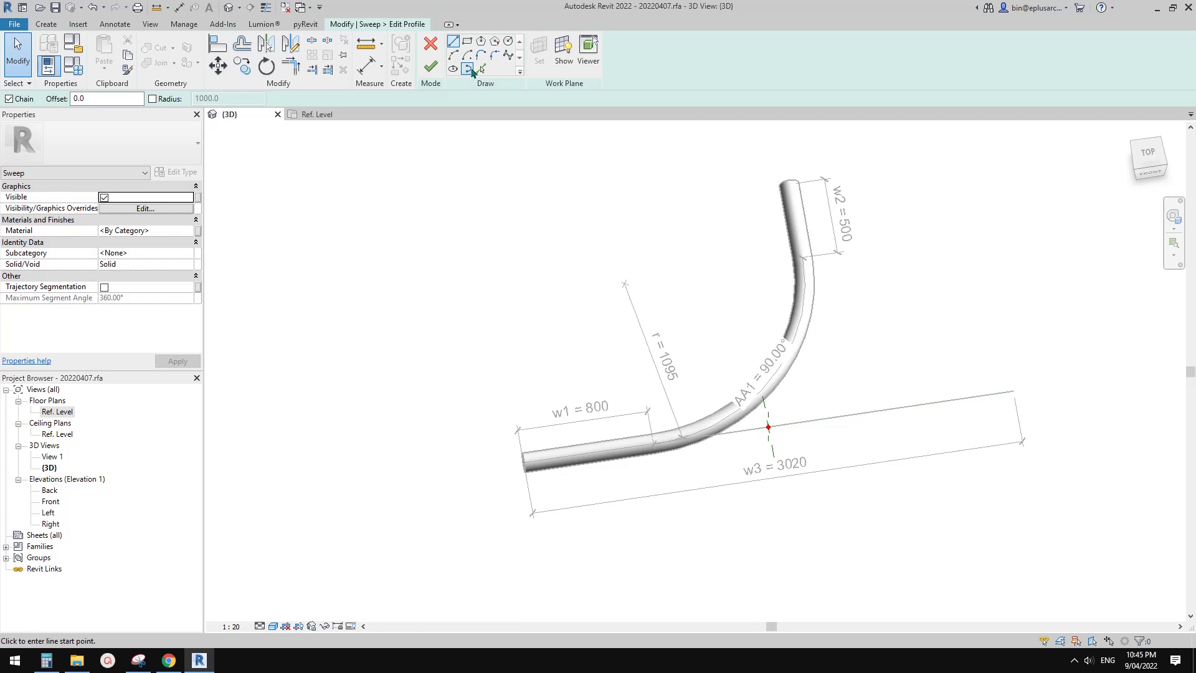
shift+middle_drag(615, 360, 616, 404)
scroll(605, 492, up, 3)
scroll(620, 413, up, 2)
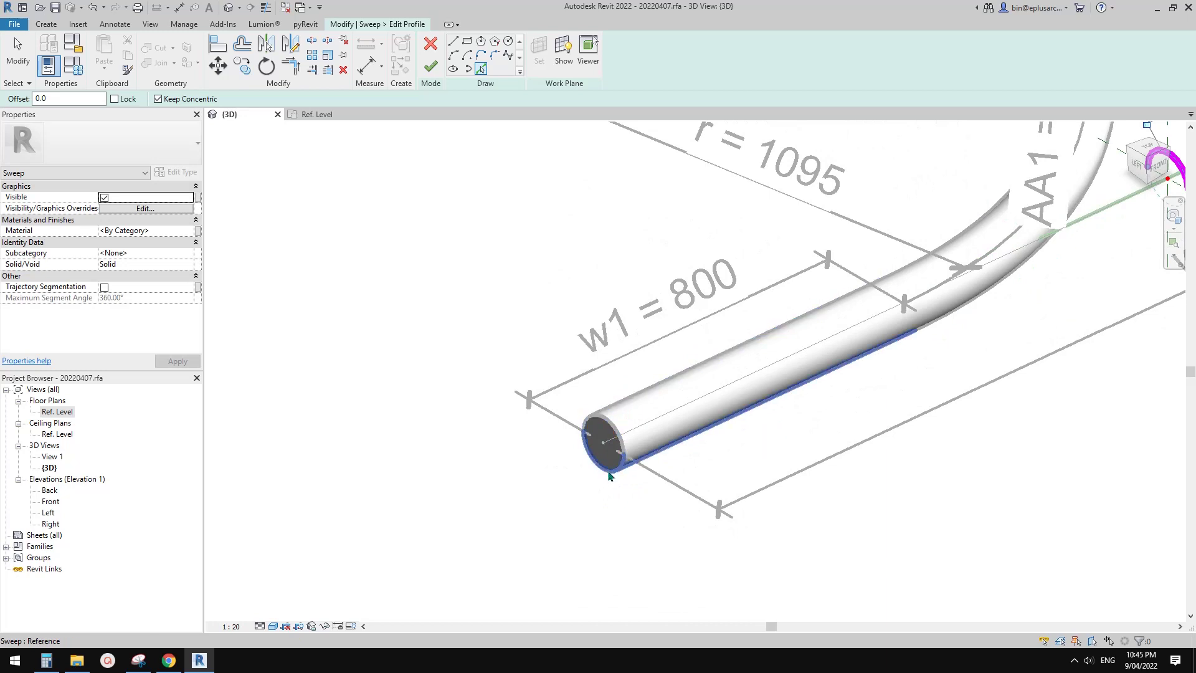
scroll(613, 479, down, 3)
middle_drag(613, 480, 571, 456)
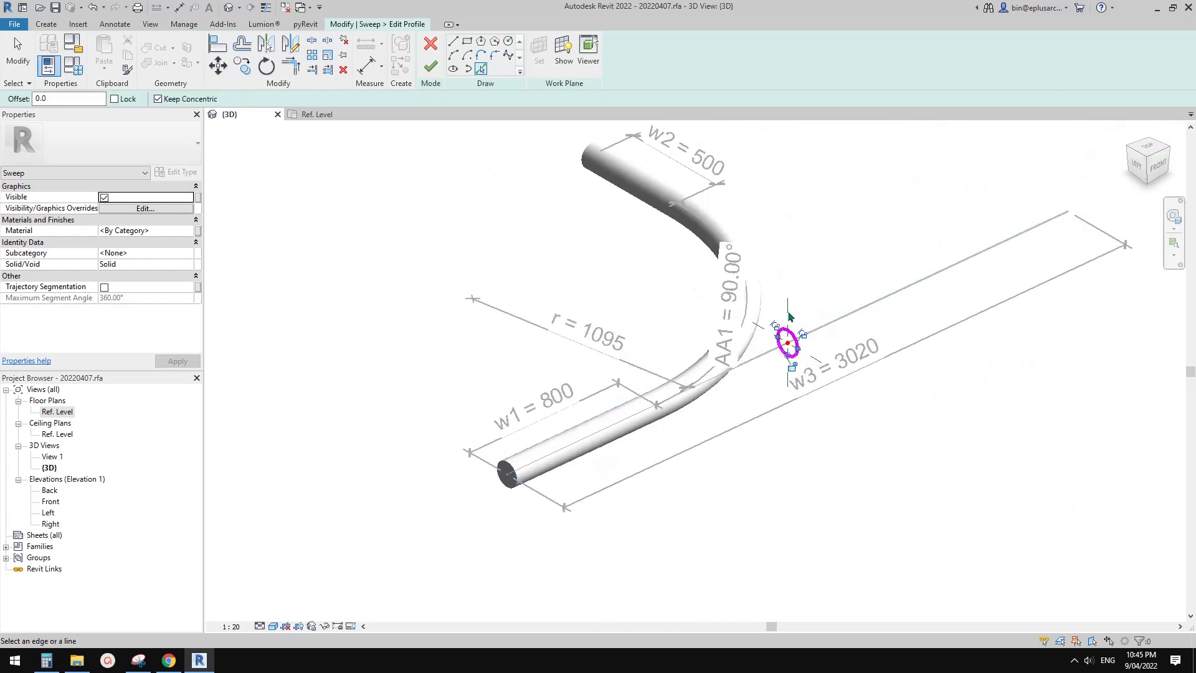
click(430, 67)
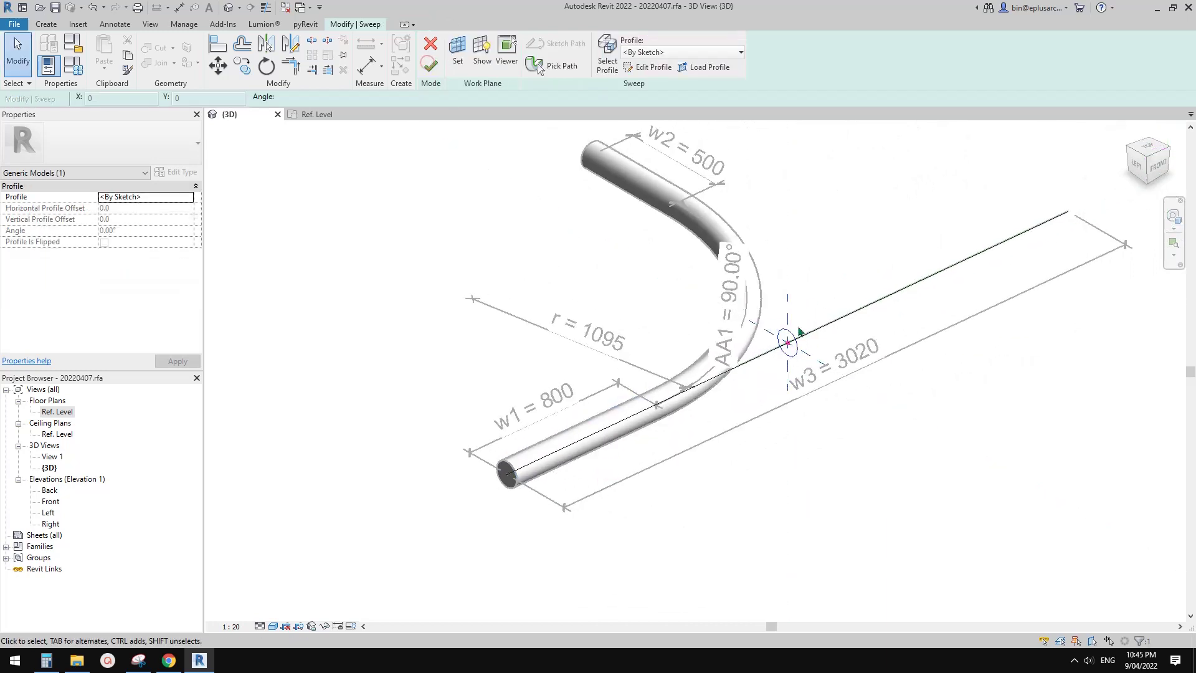
scroll(833, 317, up, 2)
click(431, 67)
- Associate the straight sweep's visibility with a new Yes/No instance family parameter named Visible 0
scroll(706, 185, down, 2)
shift+middle_drag(706, 184, 774, 288)
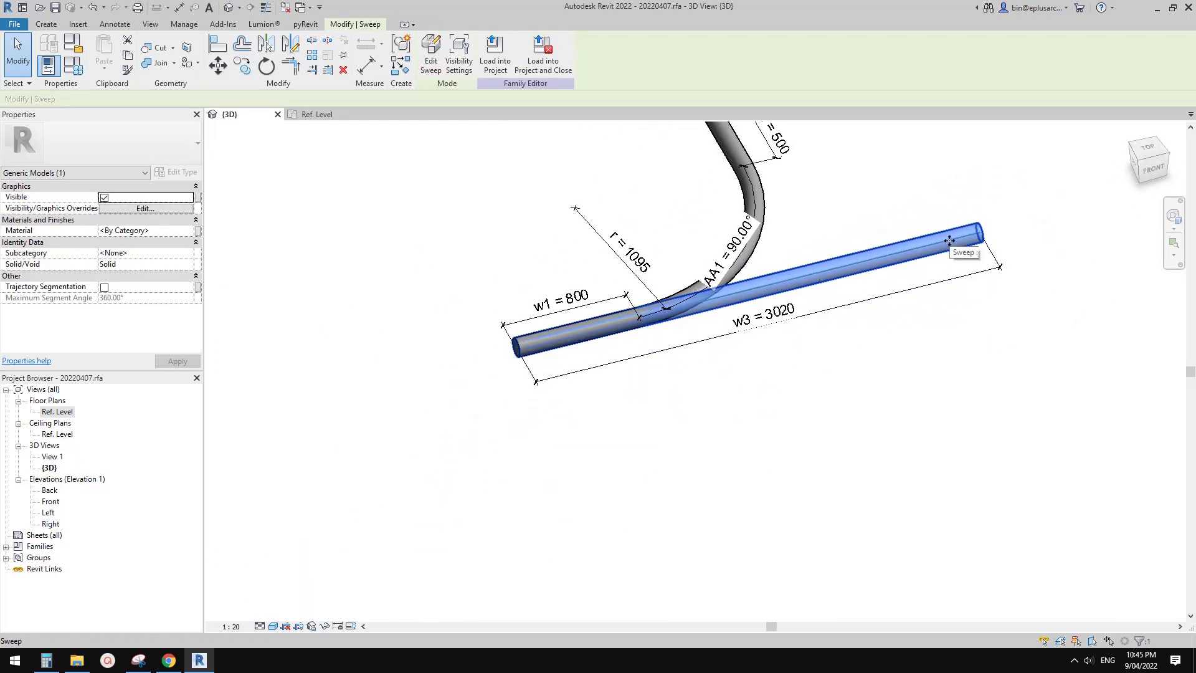
shift+middle_drag(963, 243, 612, 376)
middle_drag(755, 126, 921, 318)
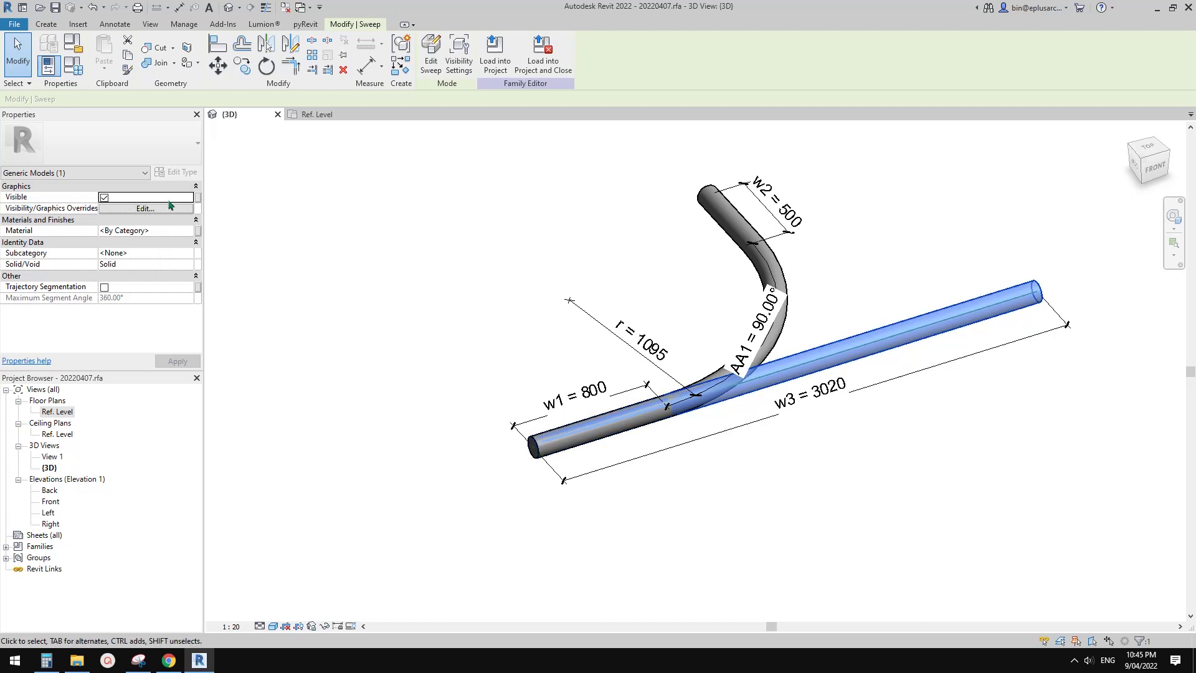
click(198, 198)
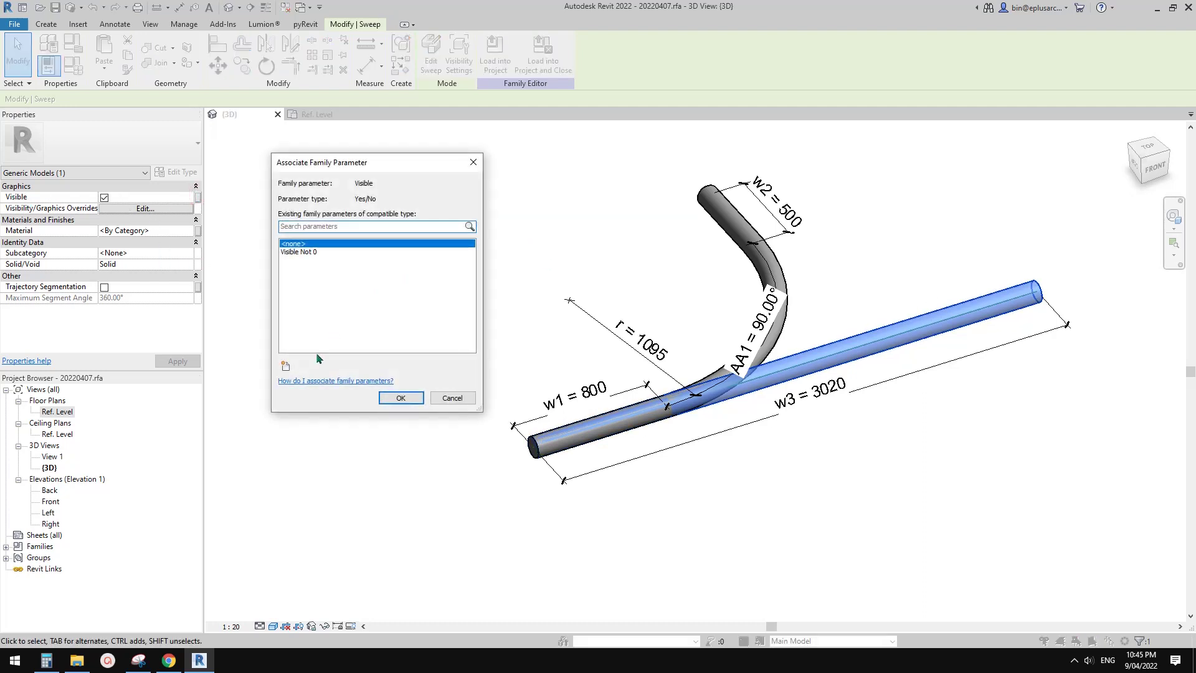
click(286, 366)
text(Visible)
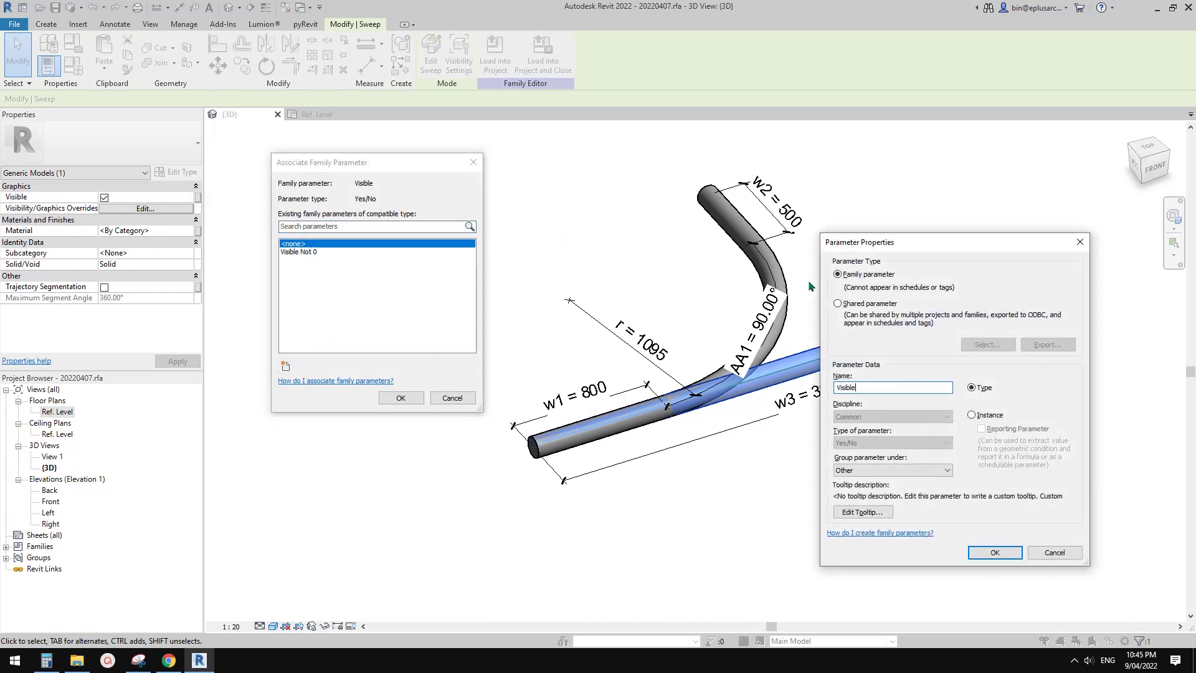
text( 0)
click(979, 417)
click(995, 553)
click(401, 397)
scroll(623, 227, up, 3)
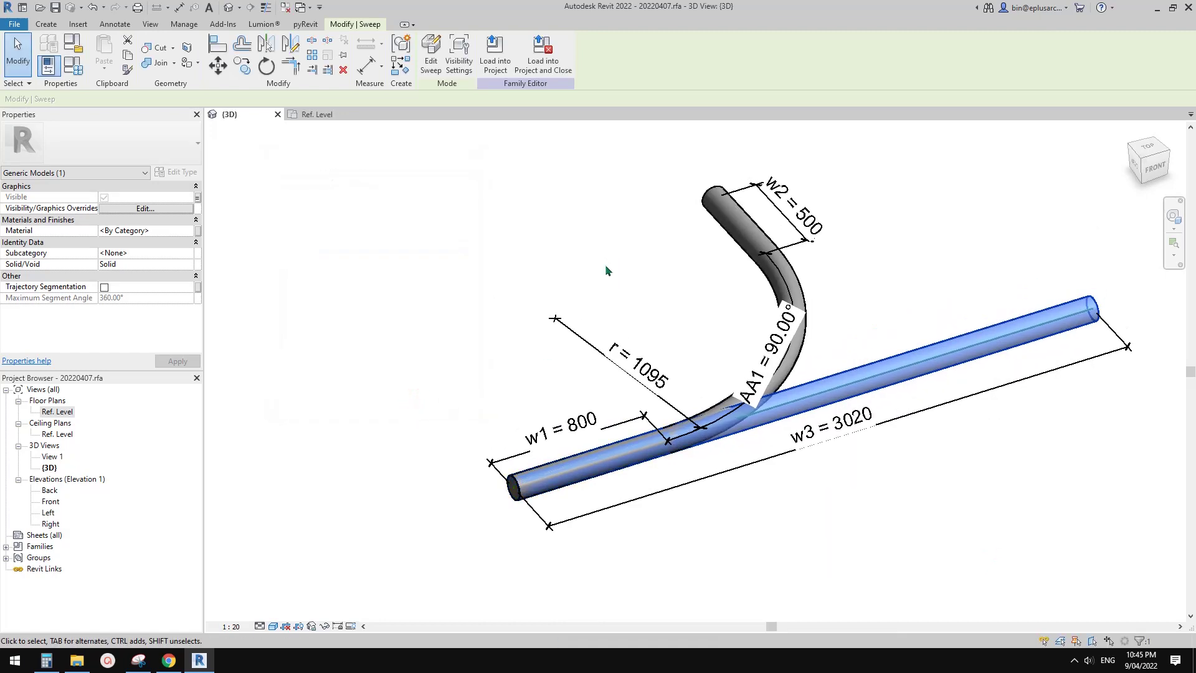
- Give the Visible 0 parameter the formula AA = 0° in Family Types
click(50, 66)
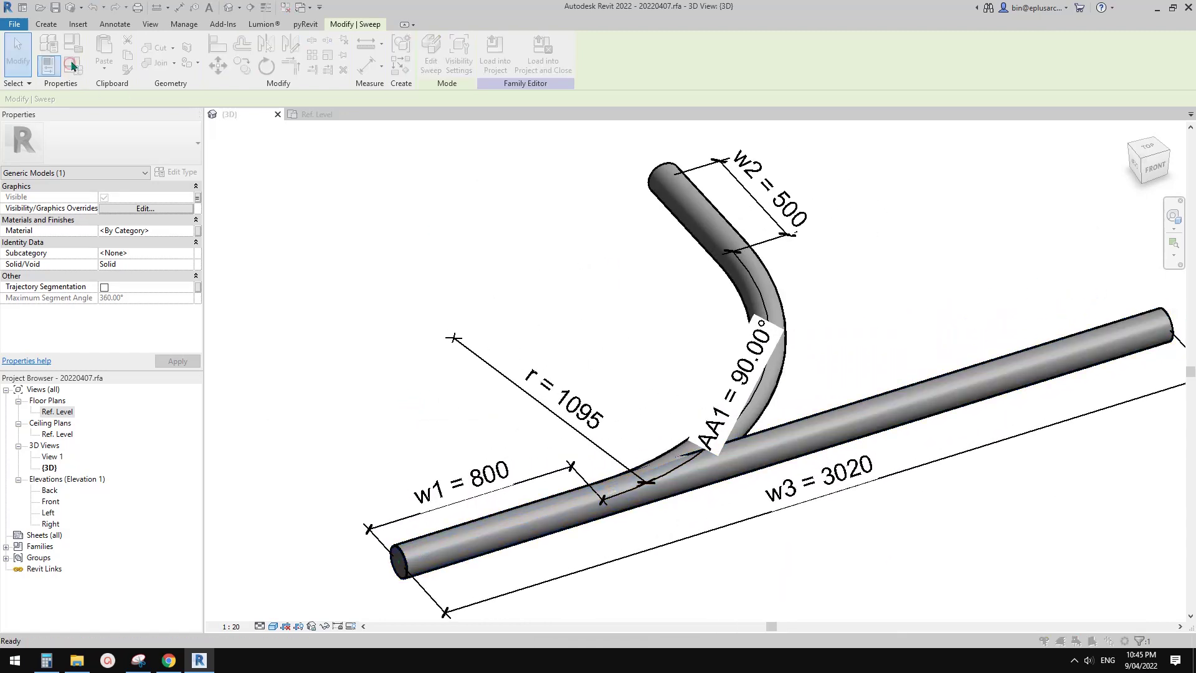
drag(324, 133, 370, 110)
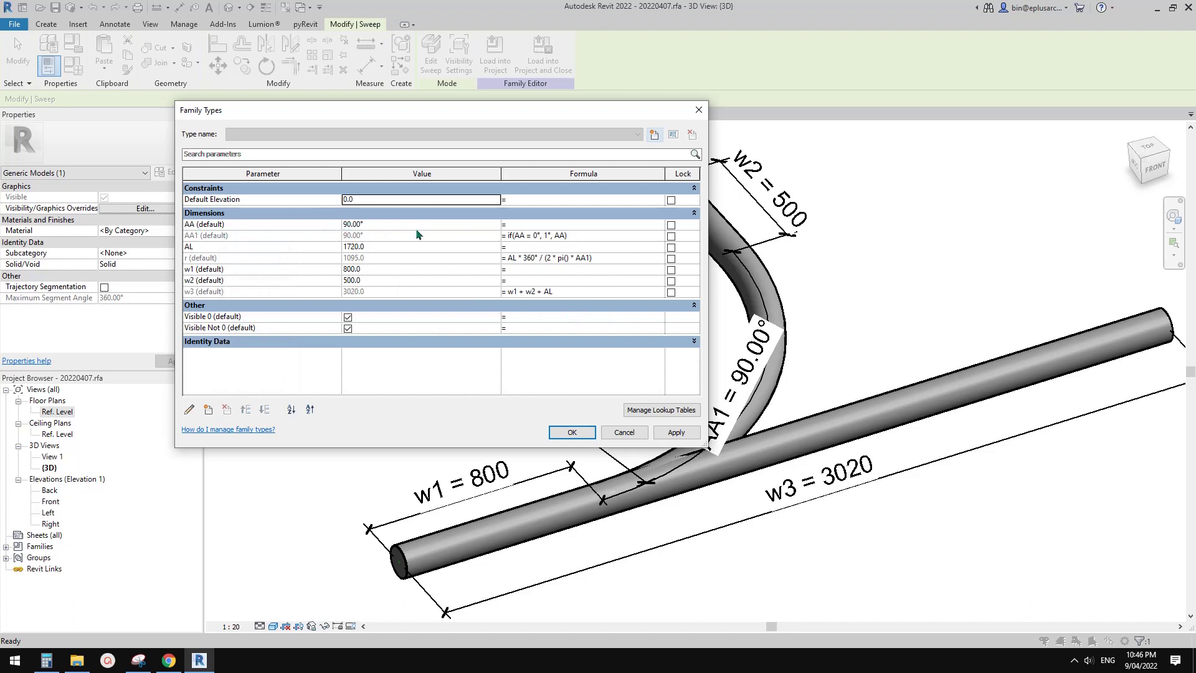
click(527, 318)
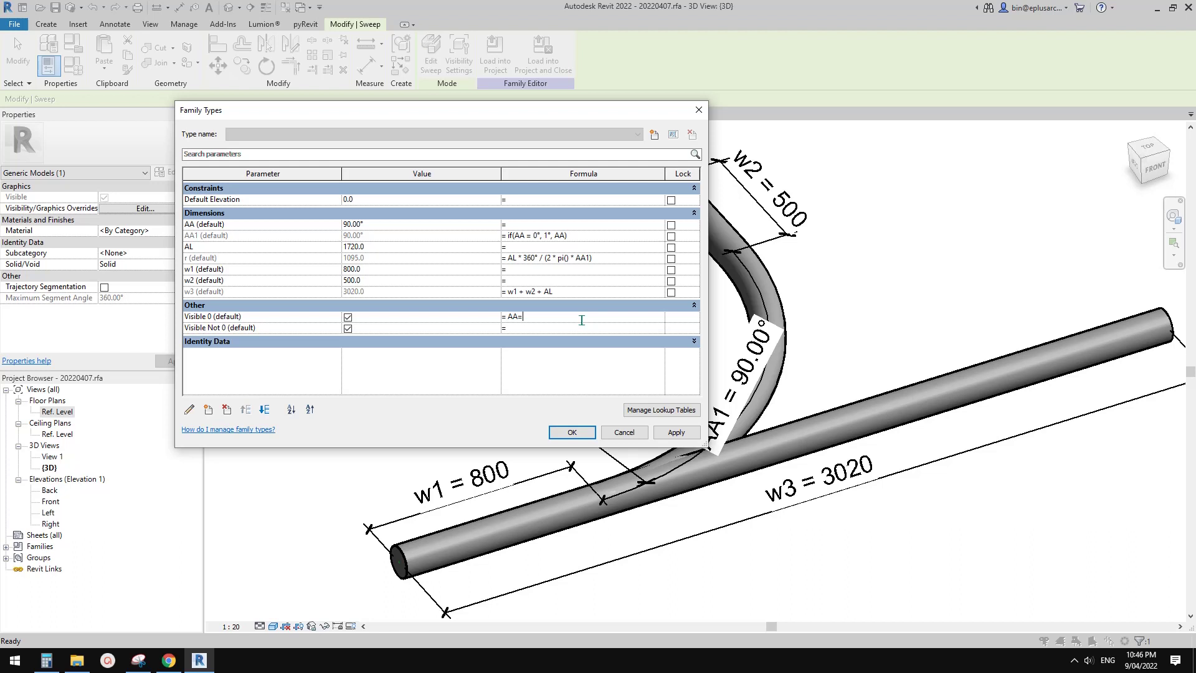
key(Return)
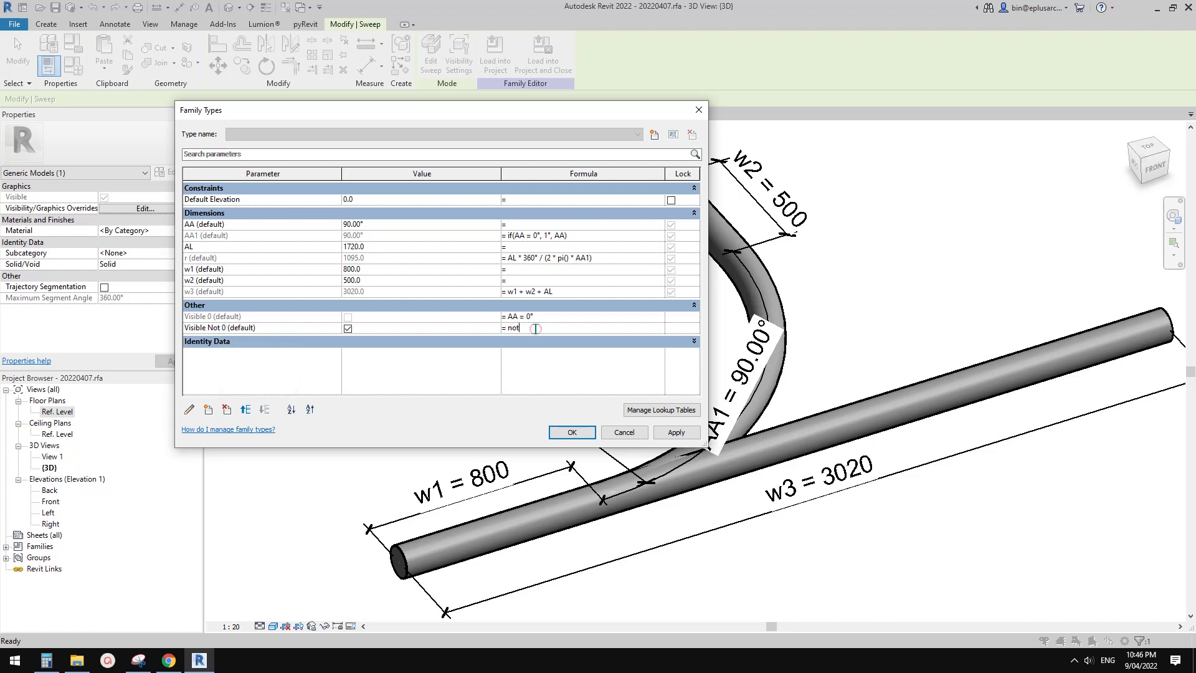
- Give the Visible Not 0 parameter the formula not(AA = 0°) and apply the family type changes
text(()
text(AA = 0°))
key(Return)
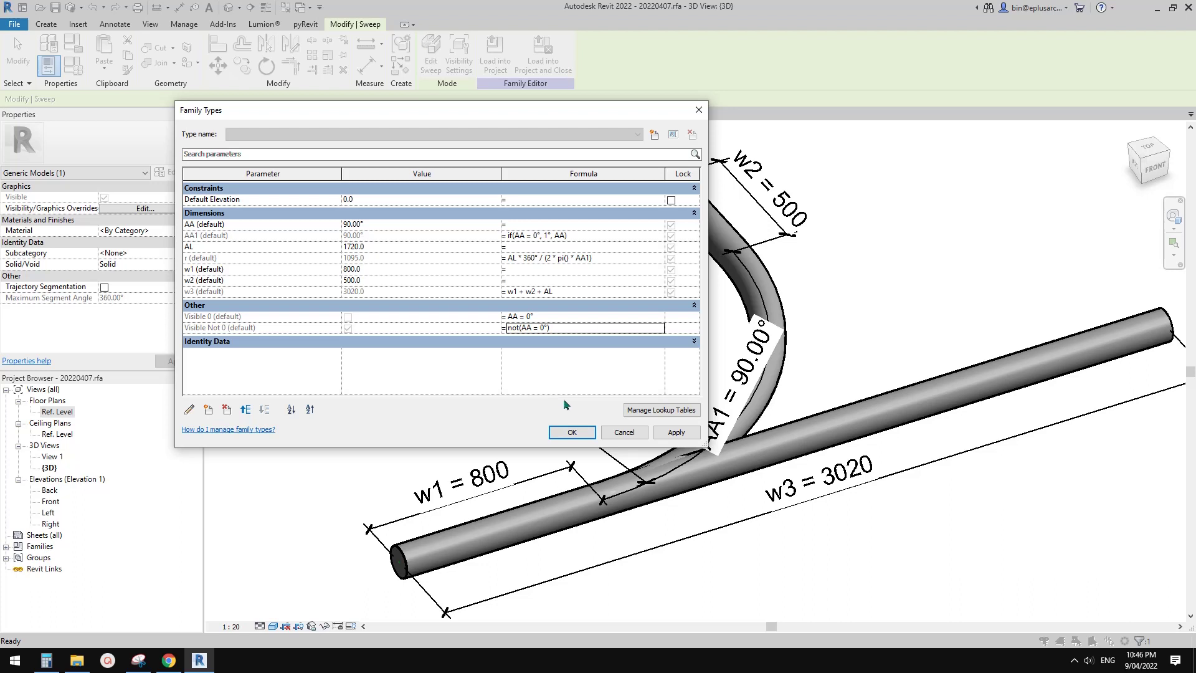
click(679, 431)
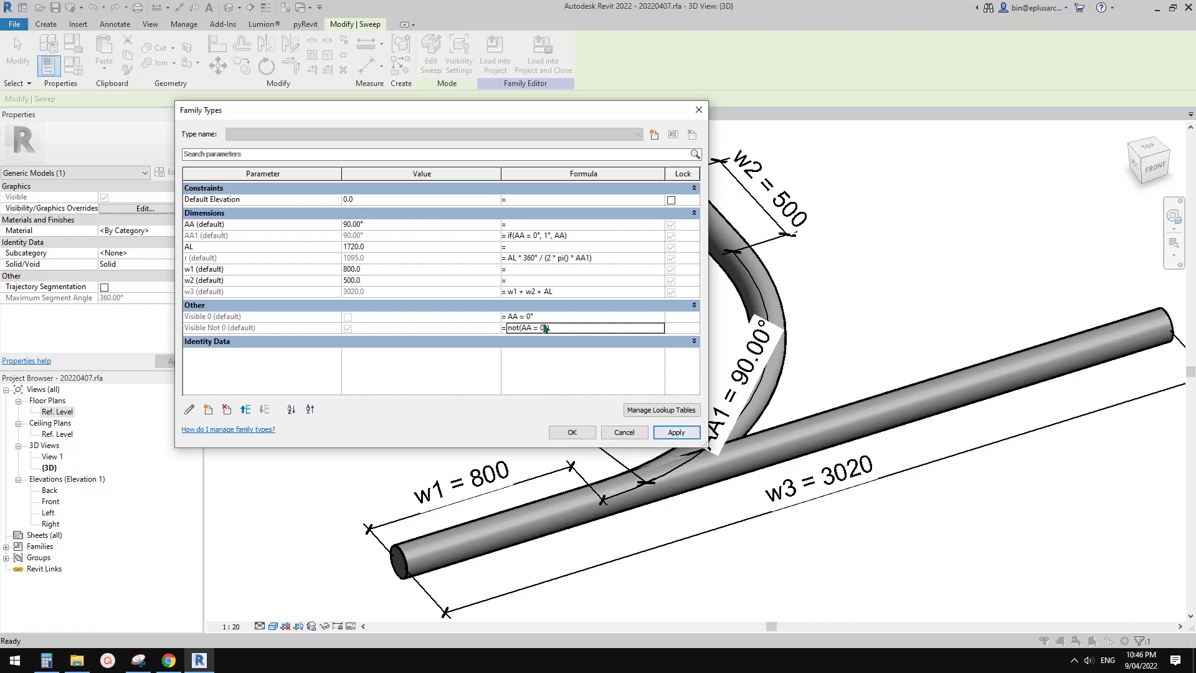
drag(617, 110, 517, 81)
click(574, 405)
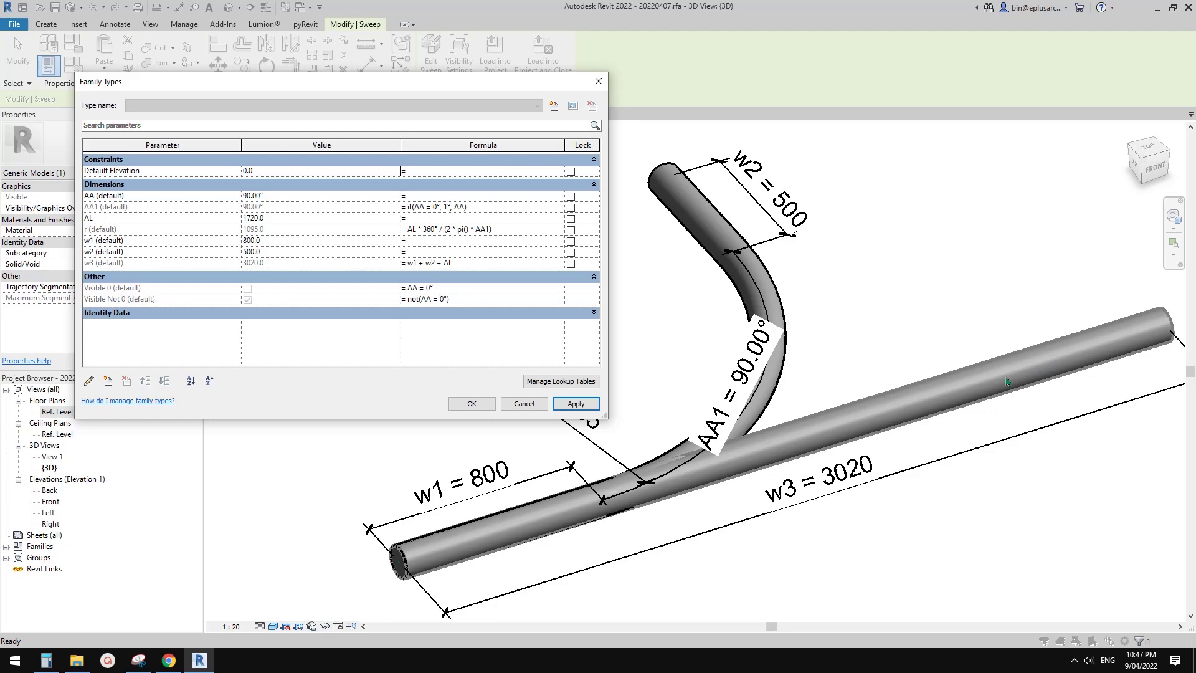
click(472, 404)
- Turn on Preview Visibility in the {3D} view
click(353, 628)
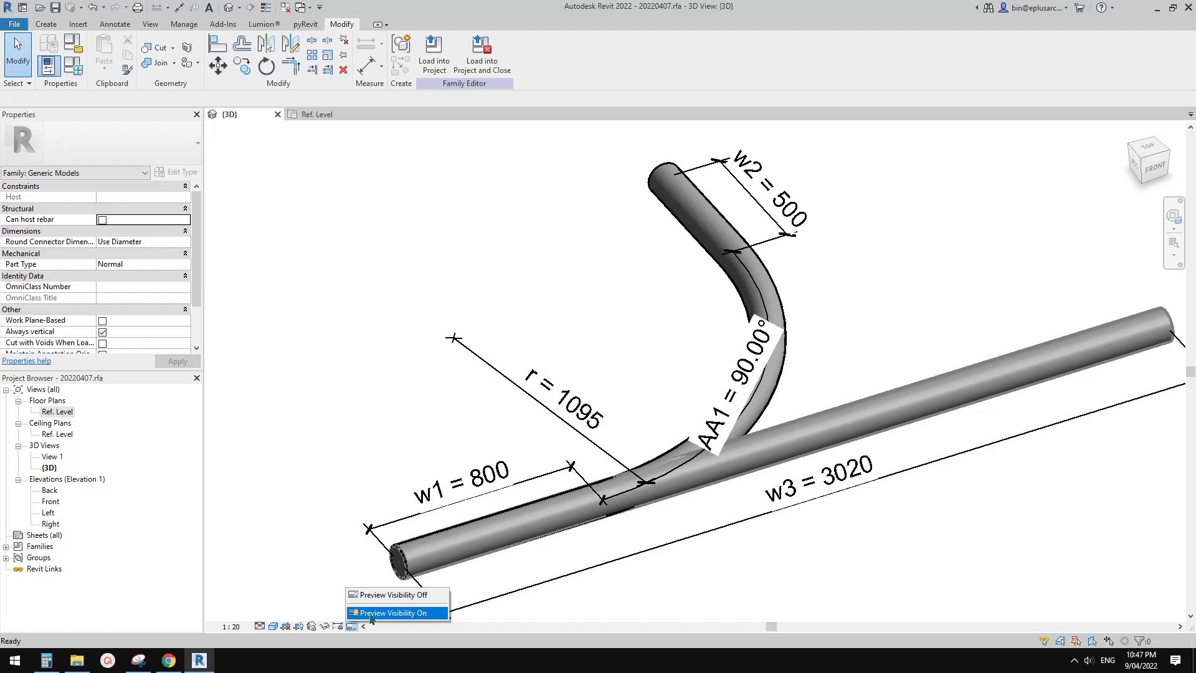
click(394, 614)
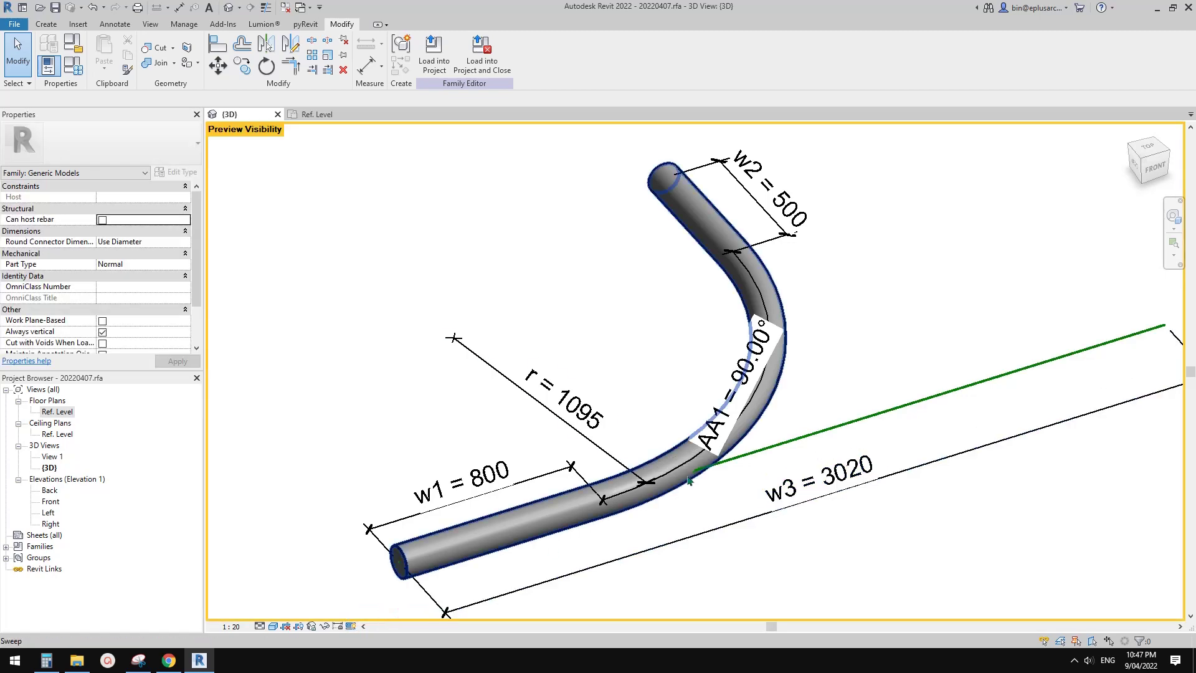
scroll(961, 395, down, 1)
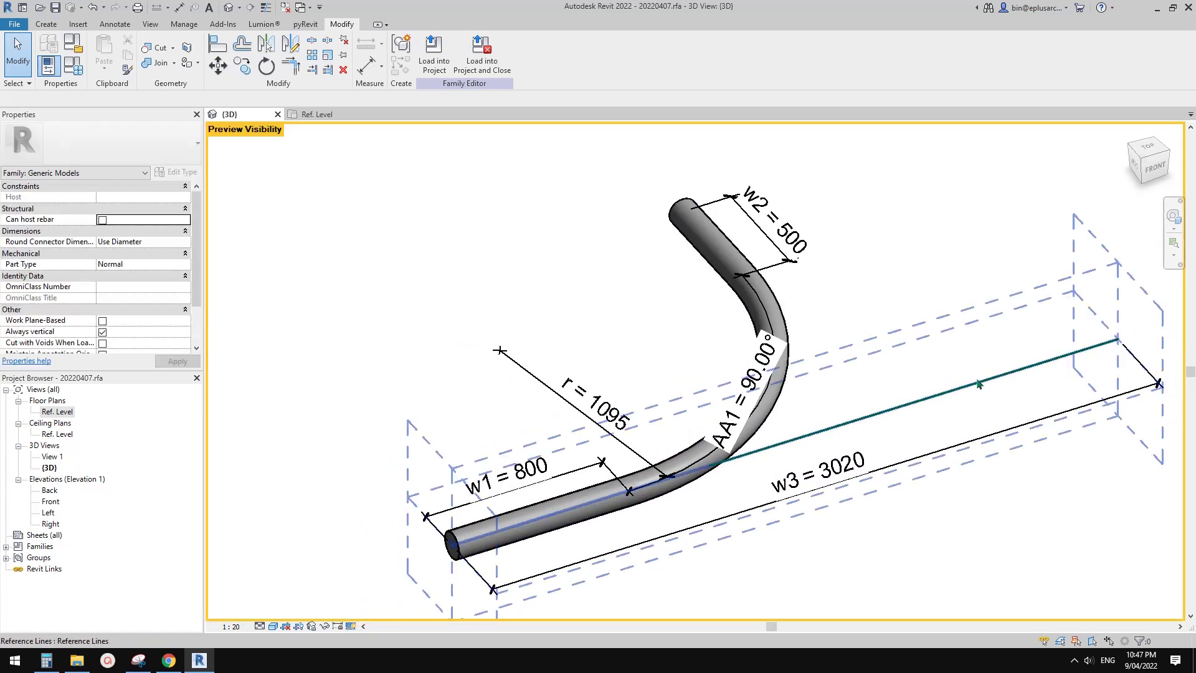
- Set the bend angle AA to 0° in Family Types and apply it
click(73, 65)
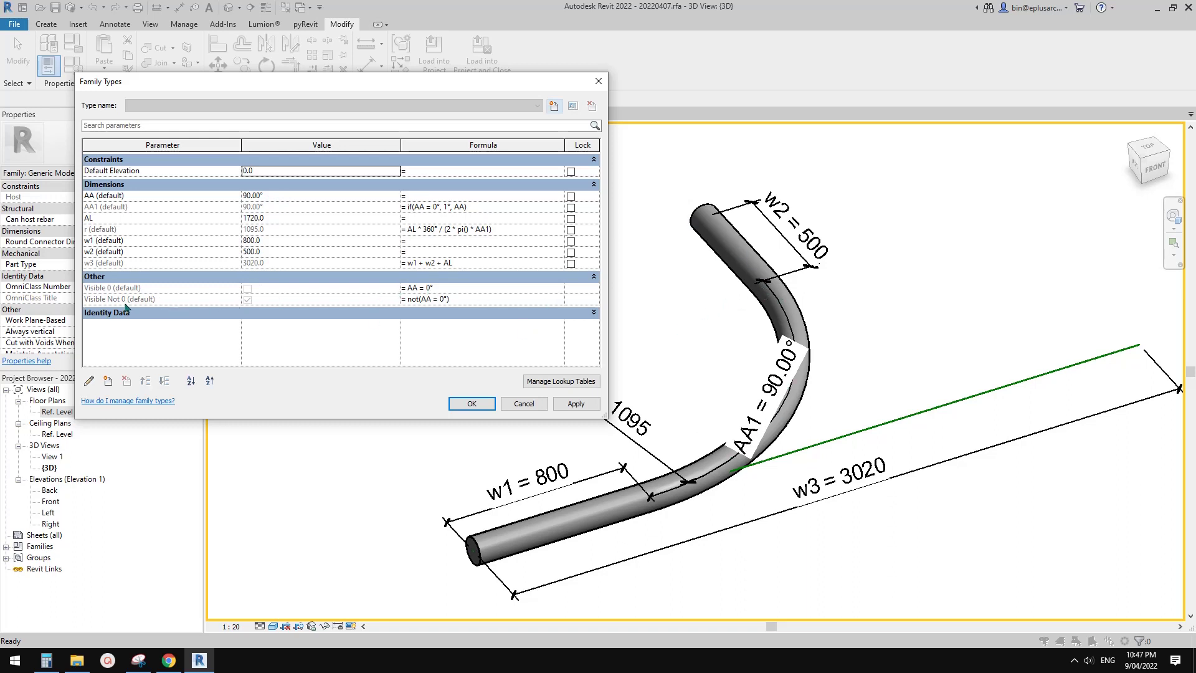
click(288, 195)
text(0)
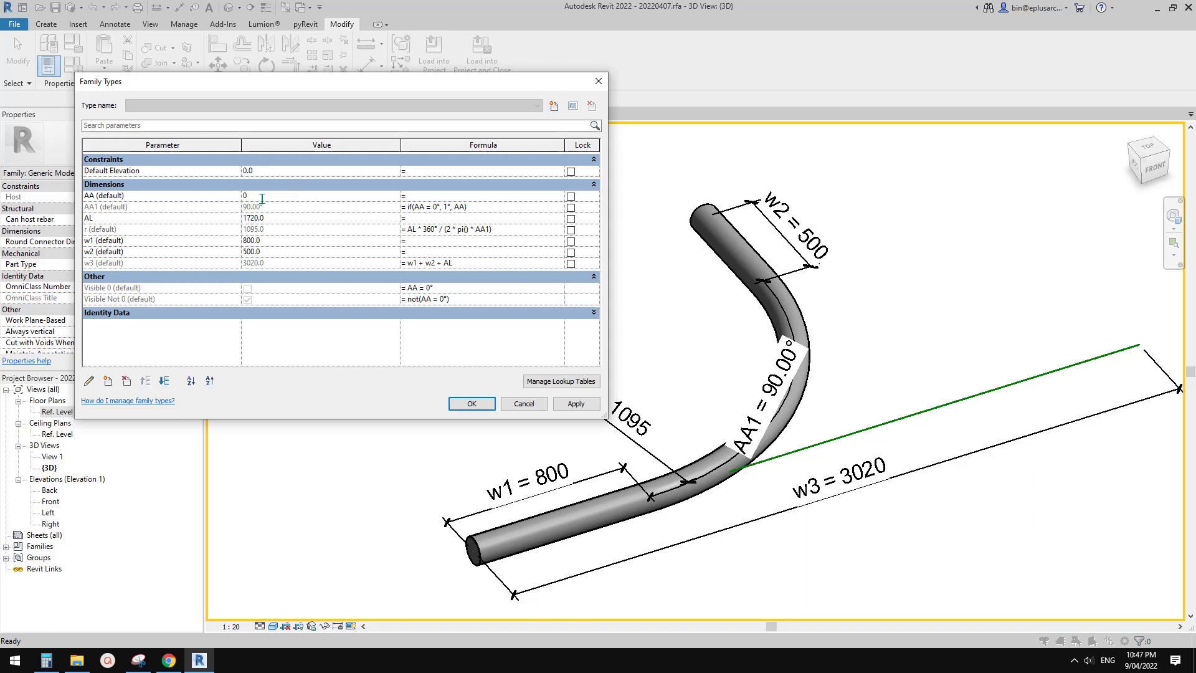
click(577, 403)
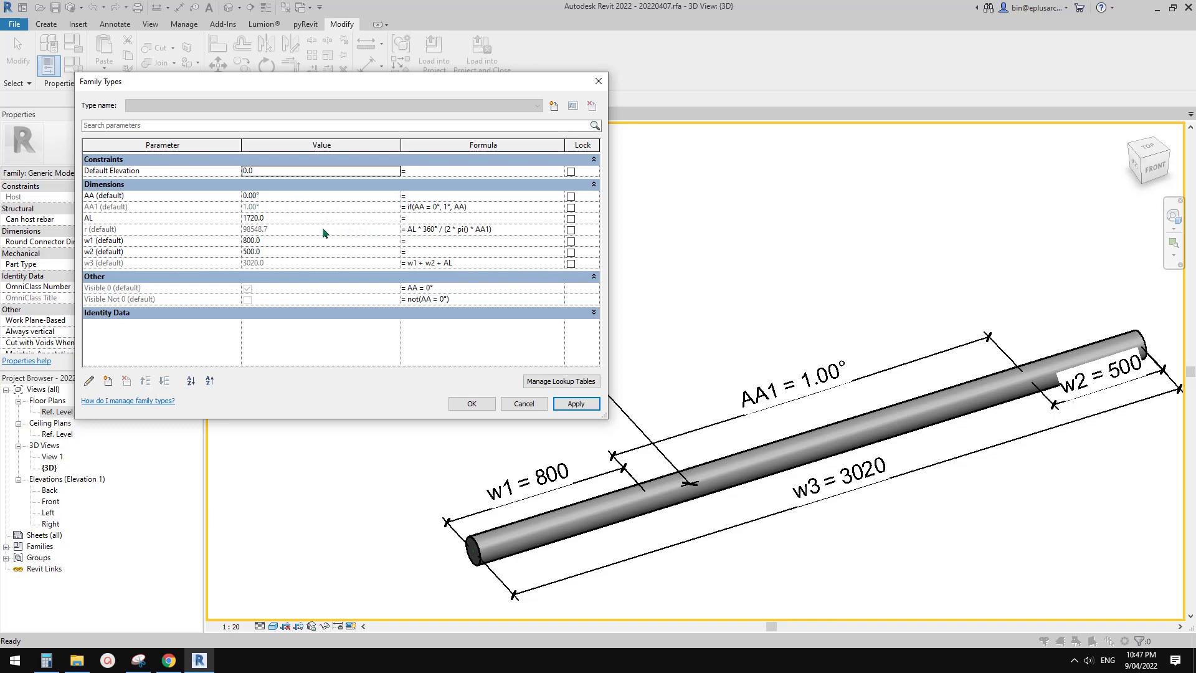
click(471, 403)
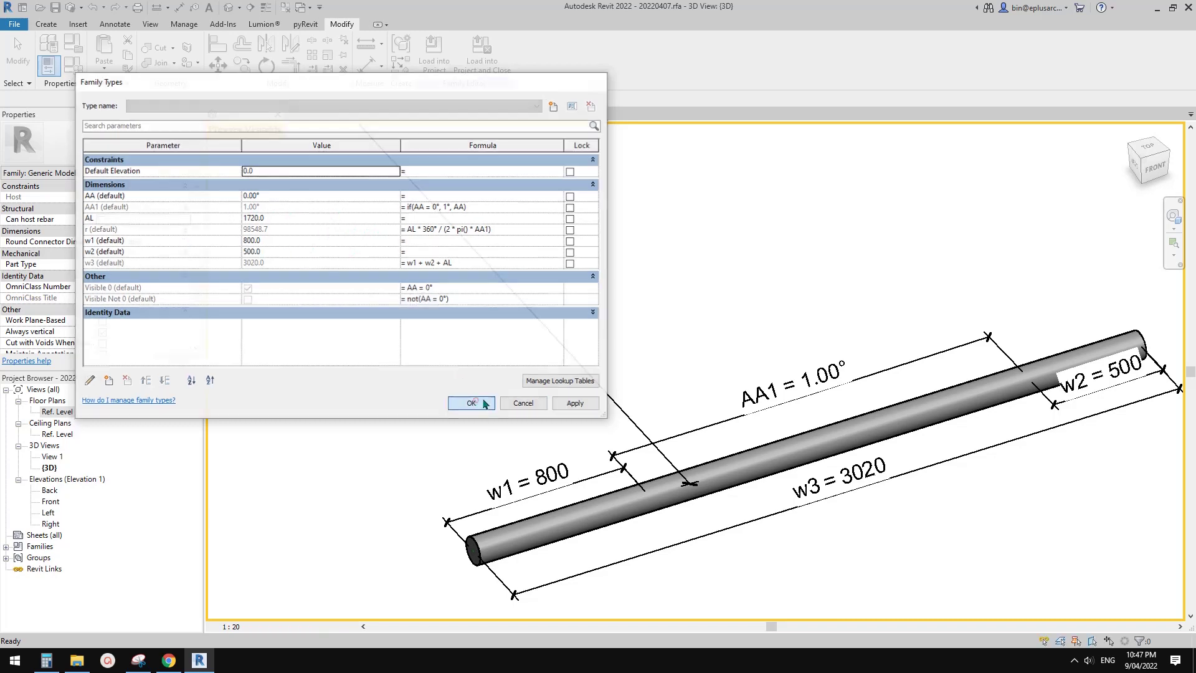
- Close the inactive views and create a new project from a template
click(285, 7)
click(13, 24)
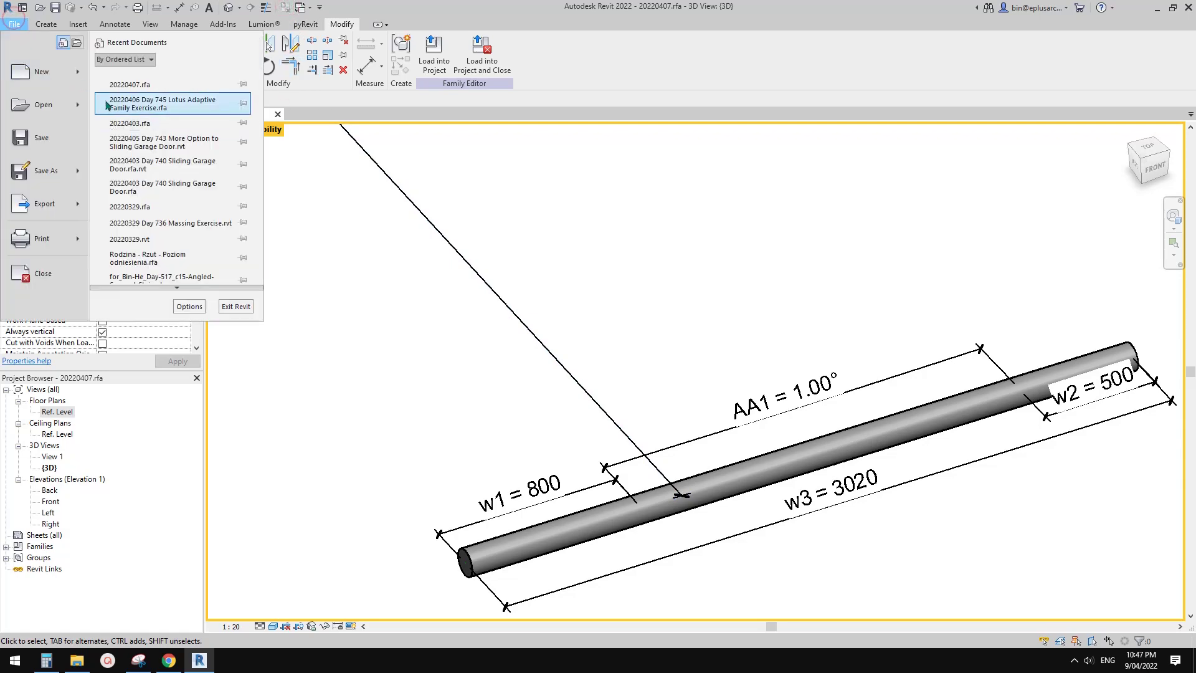
click(78, 70)
click(142, 82)
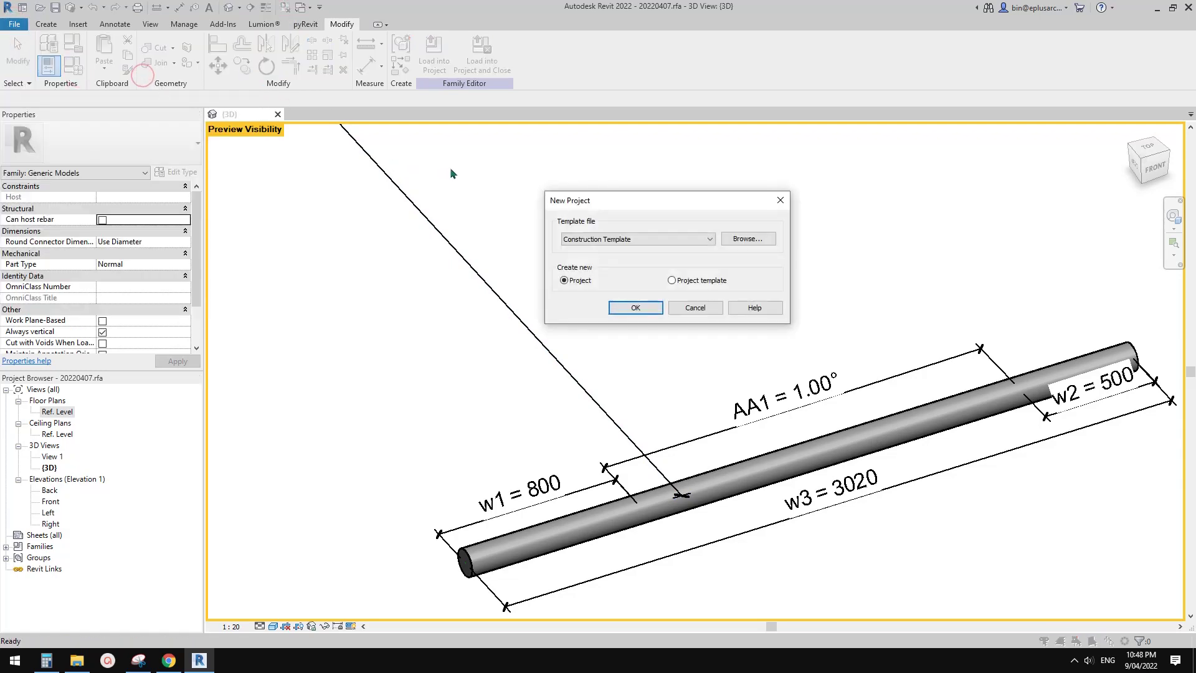
click(626, 240)
click(624, 248)
click(635, 308)
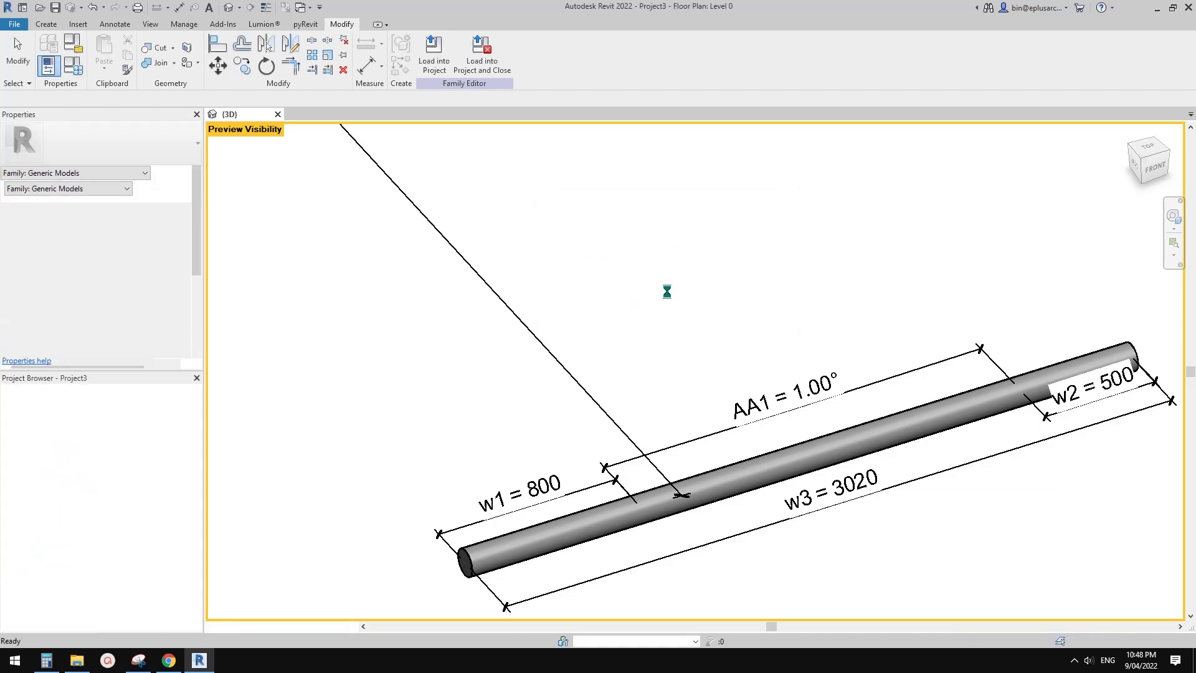
- Load the pipe family into the new project and place one instance in the Level 0 floor plan
click(247, 114)
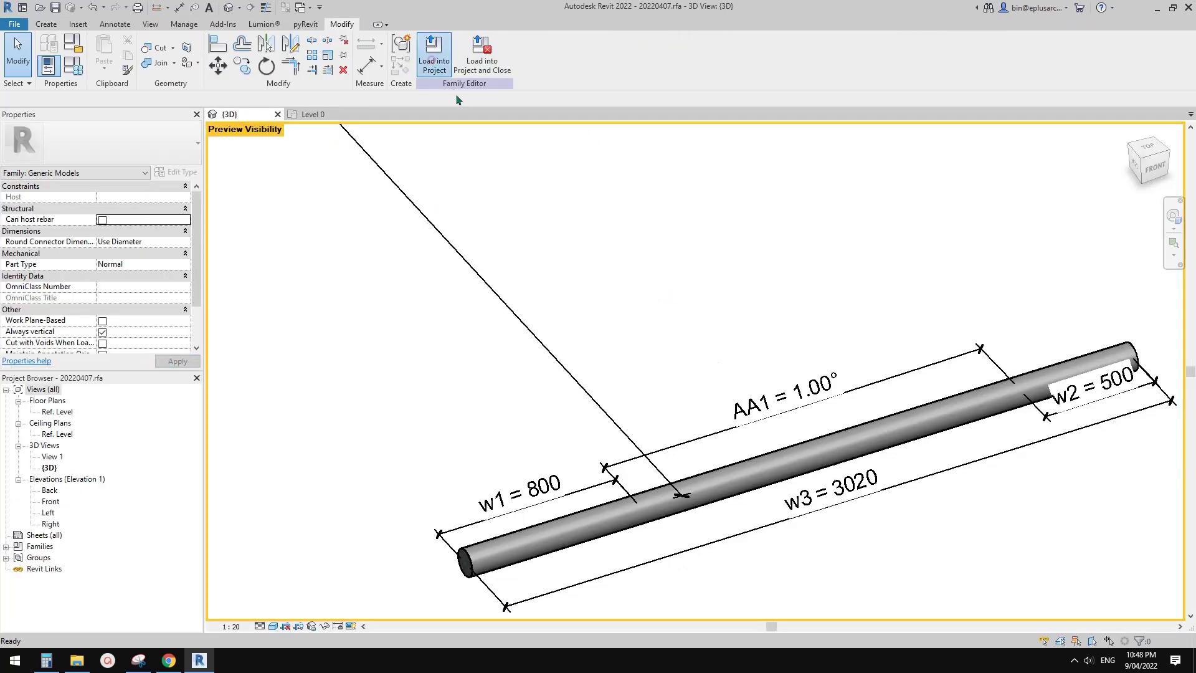
click(434, 53)
click(669, 383)
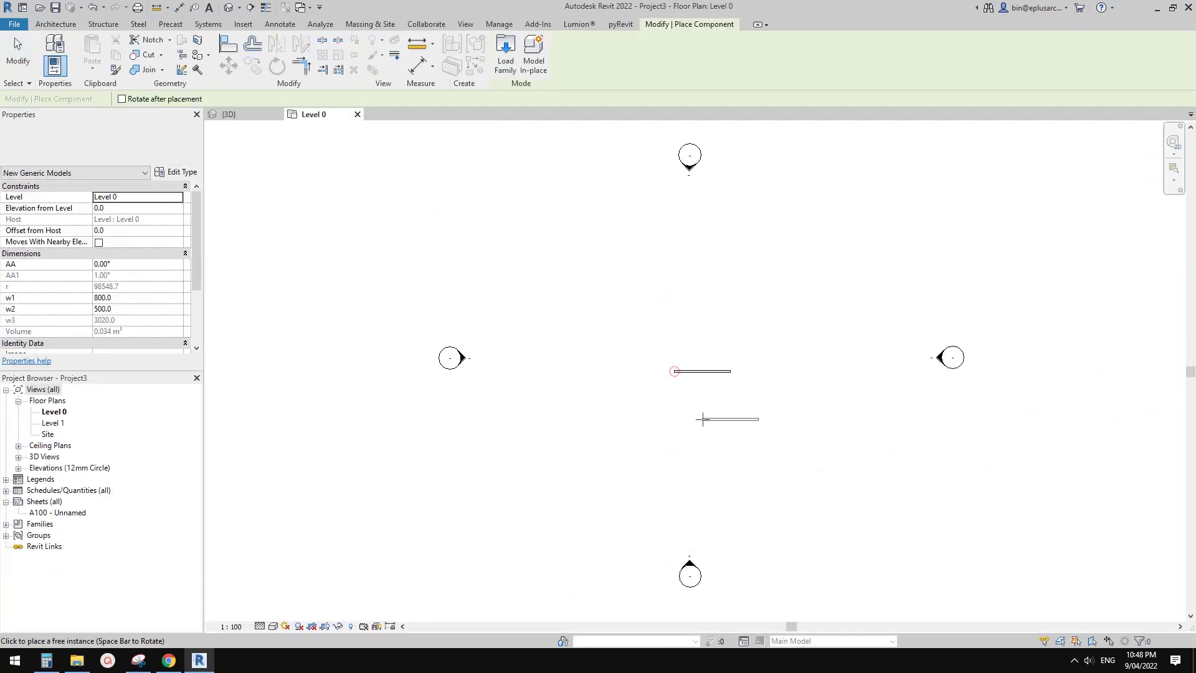
key(Escape)
key(Escape)
- Select the placed pipe instance and set its bend angle AA to 45°
scroll(707, 377, up, 2)
click(705, 368)
click(704, 368)
scroll(705, 368, up, 2)
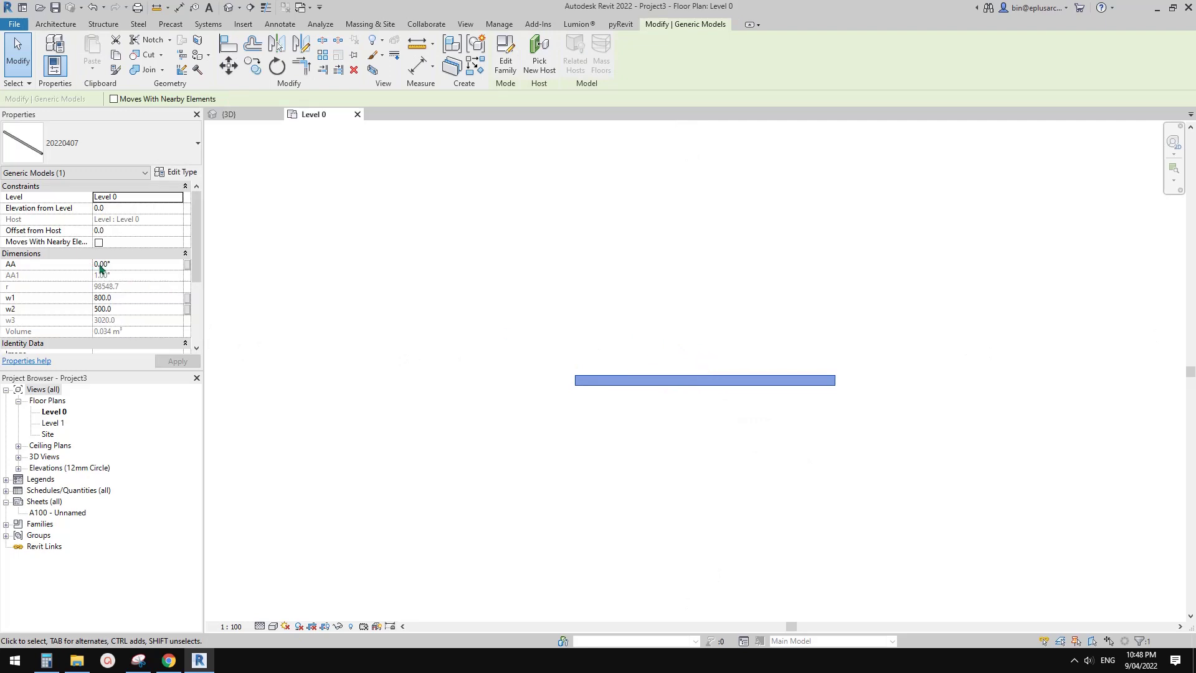
scroll(716, 380, up, 1)
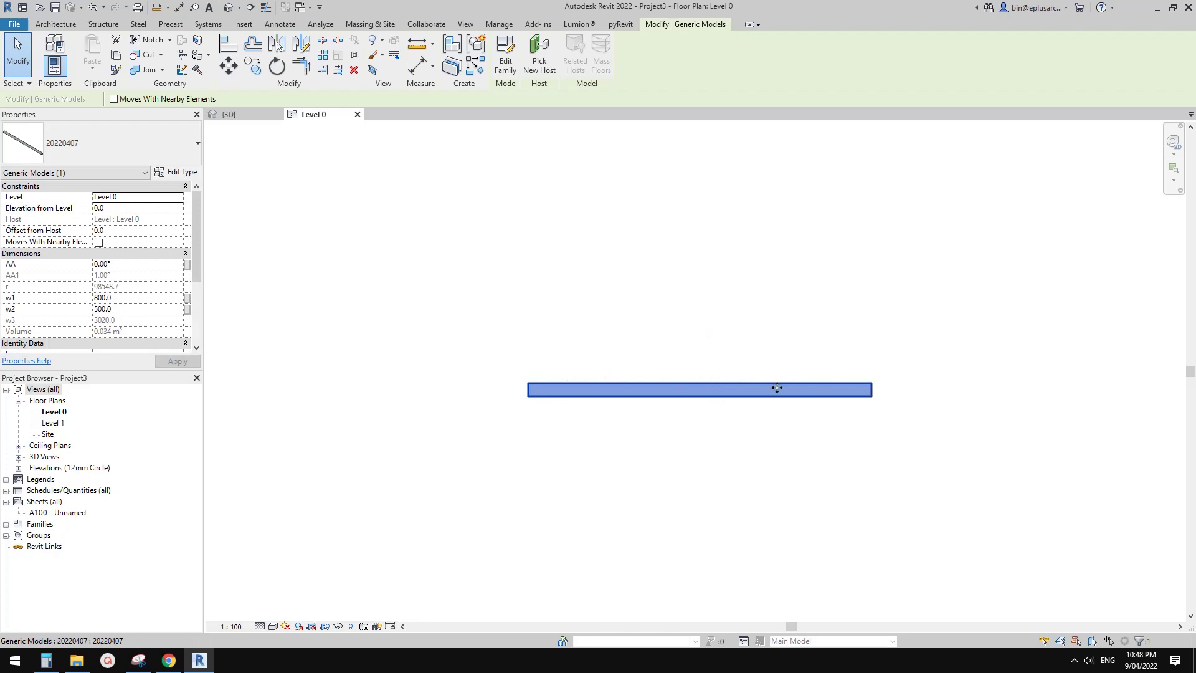
drag(777, 387, 796, 400)
click(153, 264)
text(45)
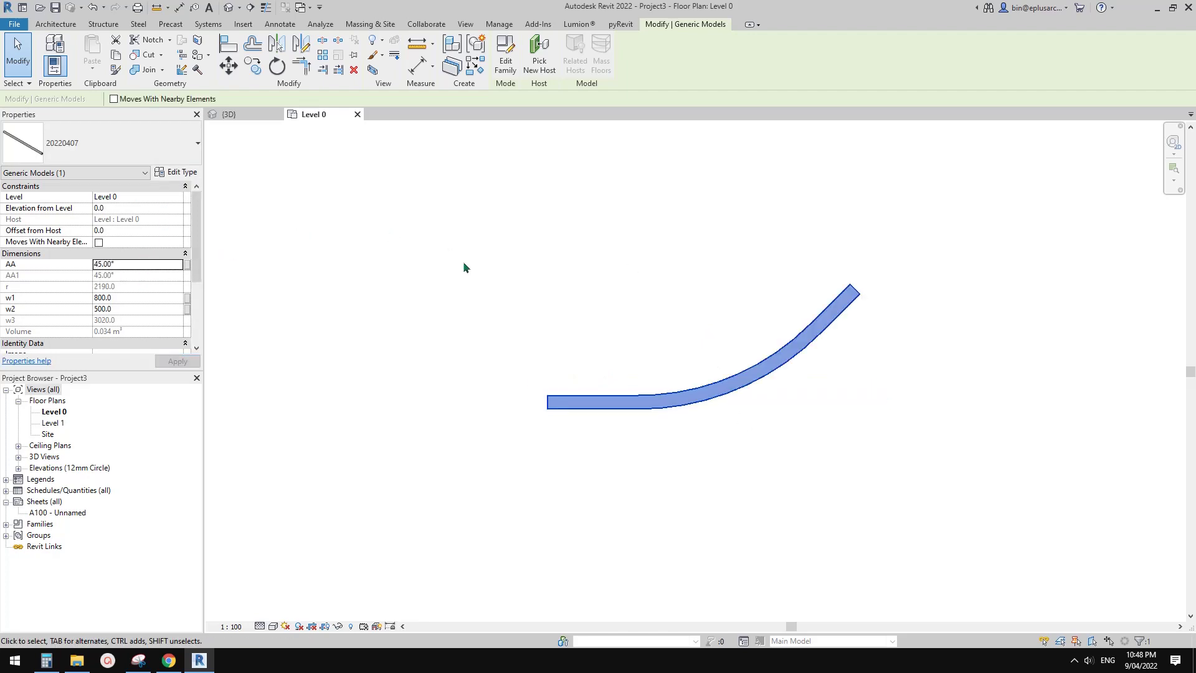
- Test the pipe instance with a bend angle AA of 90° and then 180°
click(142, 266)
text(90)
key(Return)
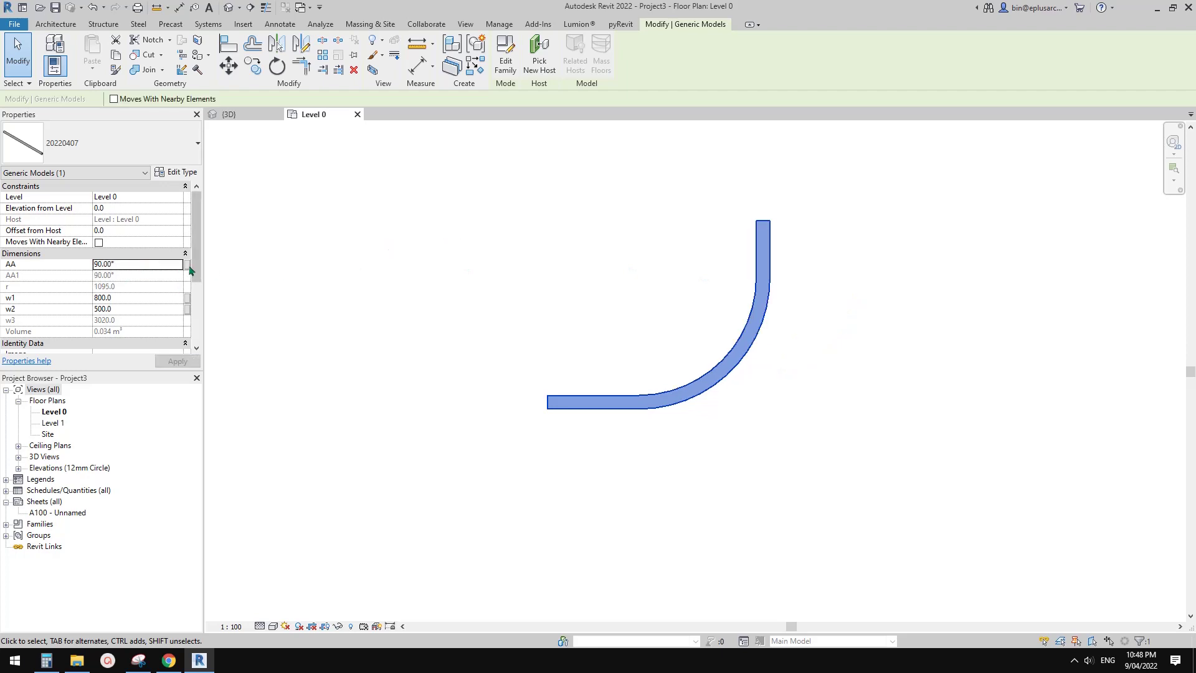
click(157, 265)
text(180)
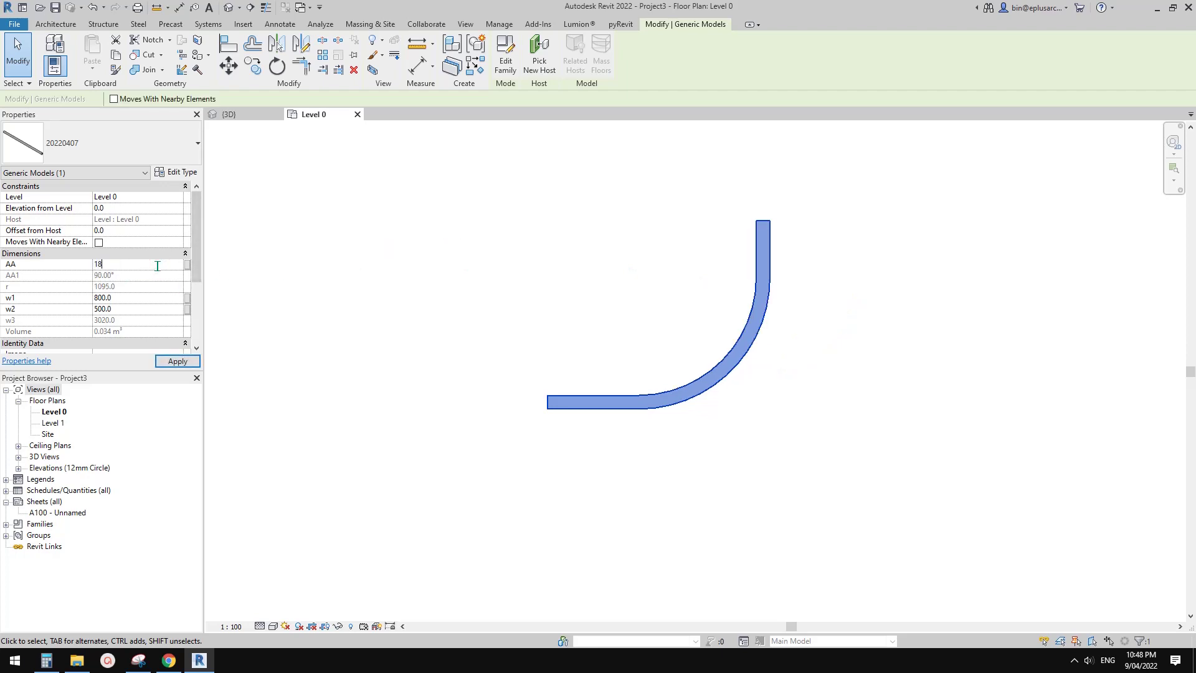
key(Return)
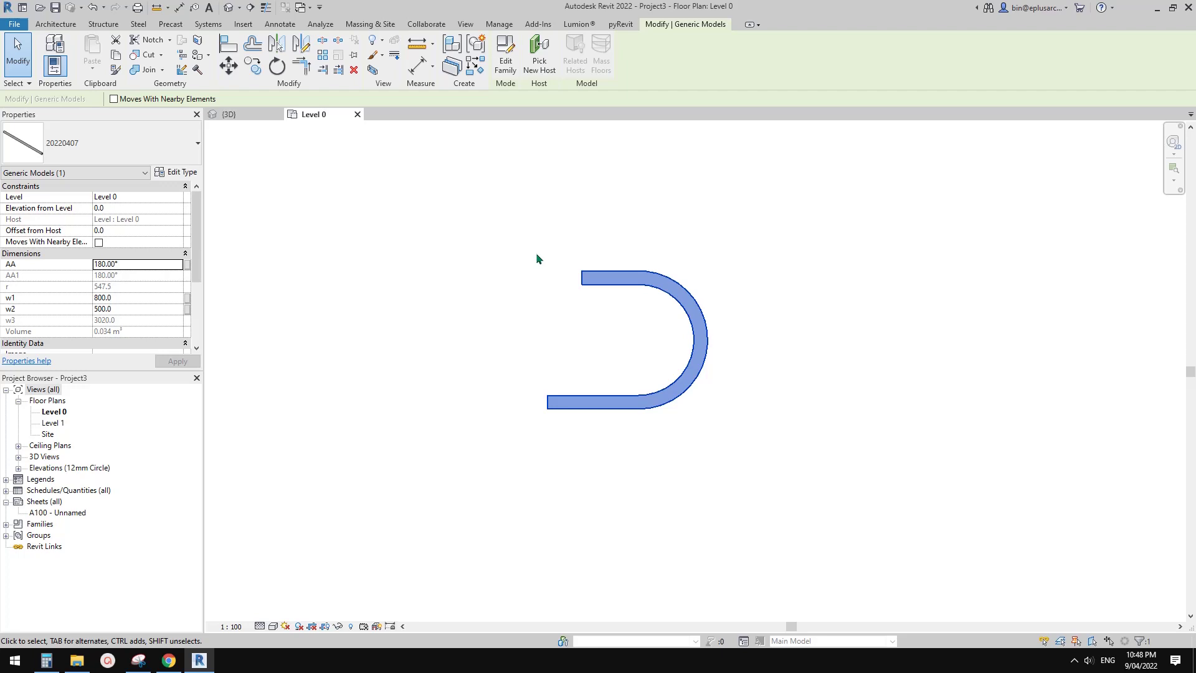
- Reduce the pipe instance's bend angle AA to 90° and then to 45°
click(149, 267)
text(90)
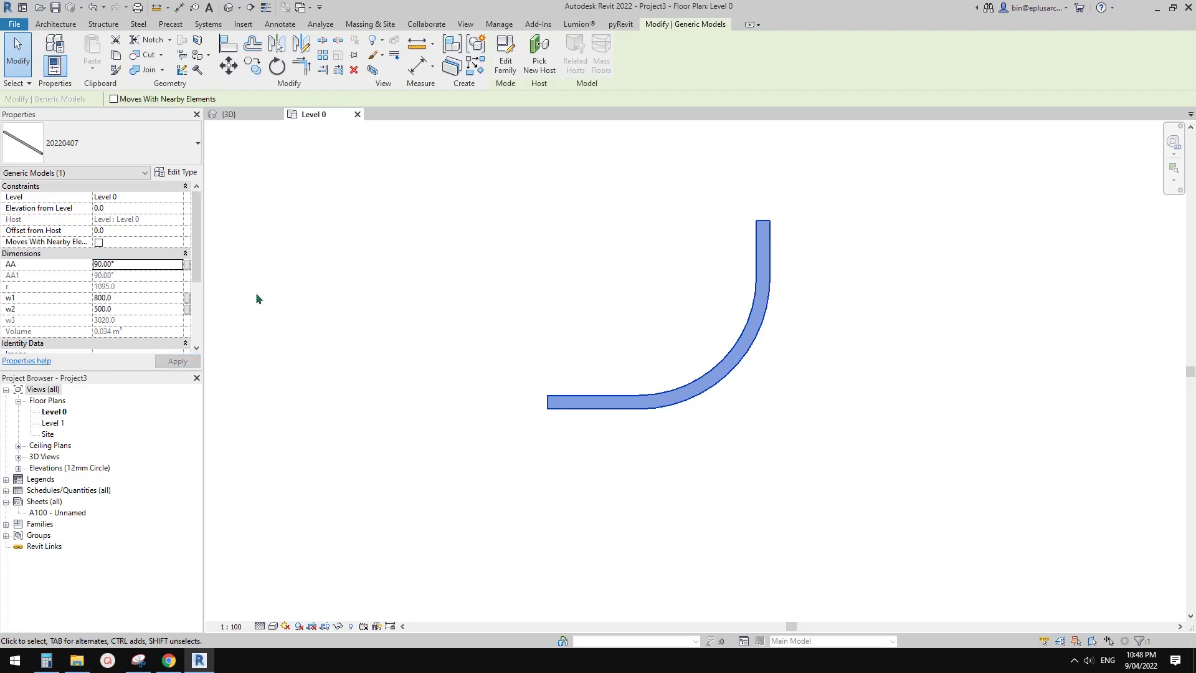
click(166, 267)
text(45)
key(Return)
- Test the pipe instance with small bend angles, setting AA to 1° and then 2°
text(1.)
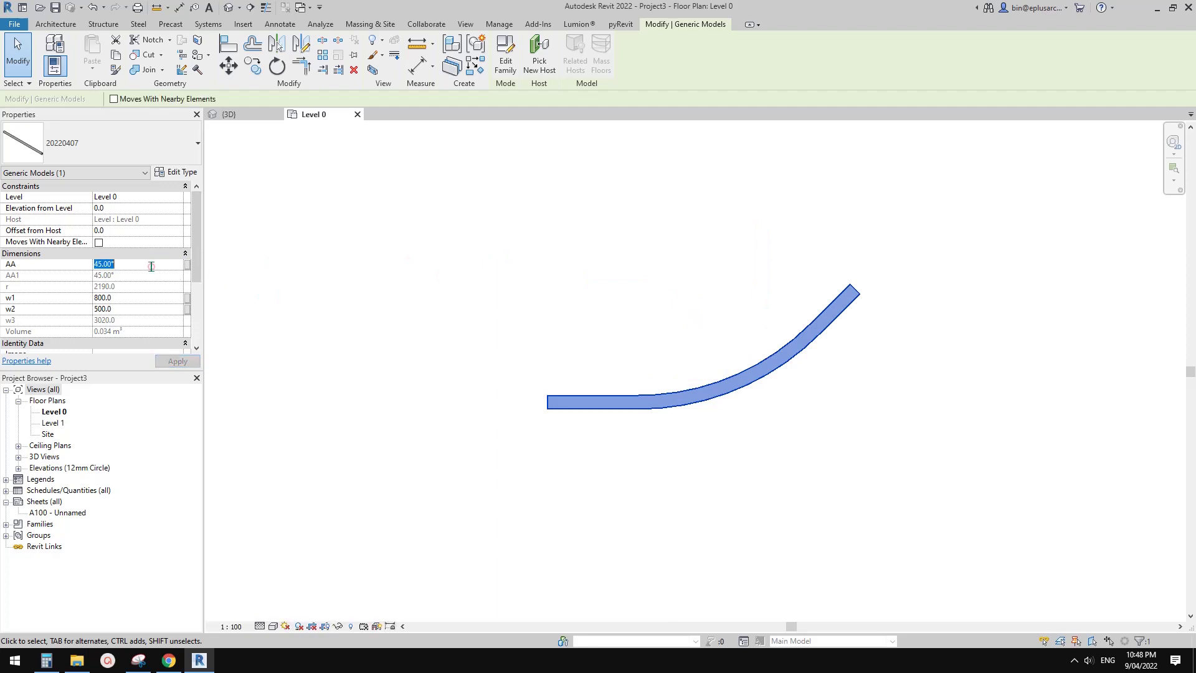
text(0)
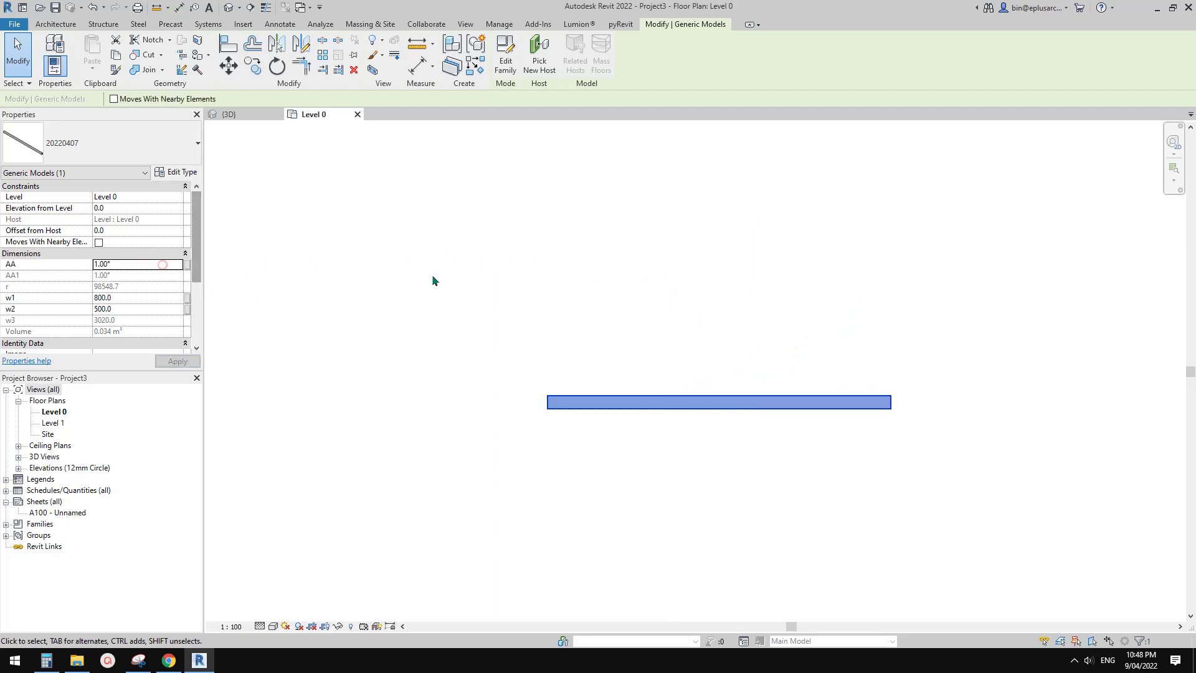
click(168, 268)
text(2)
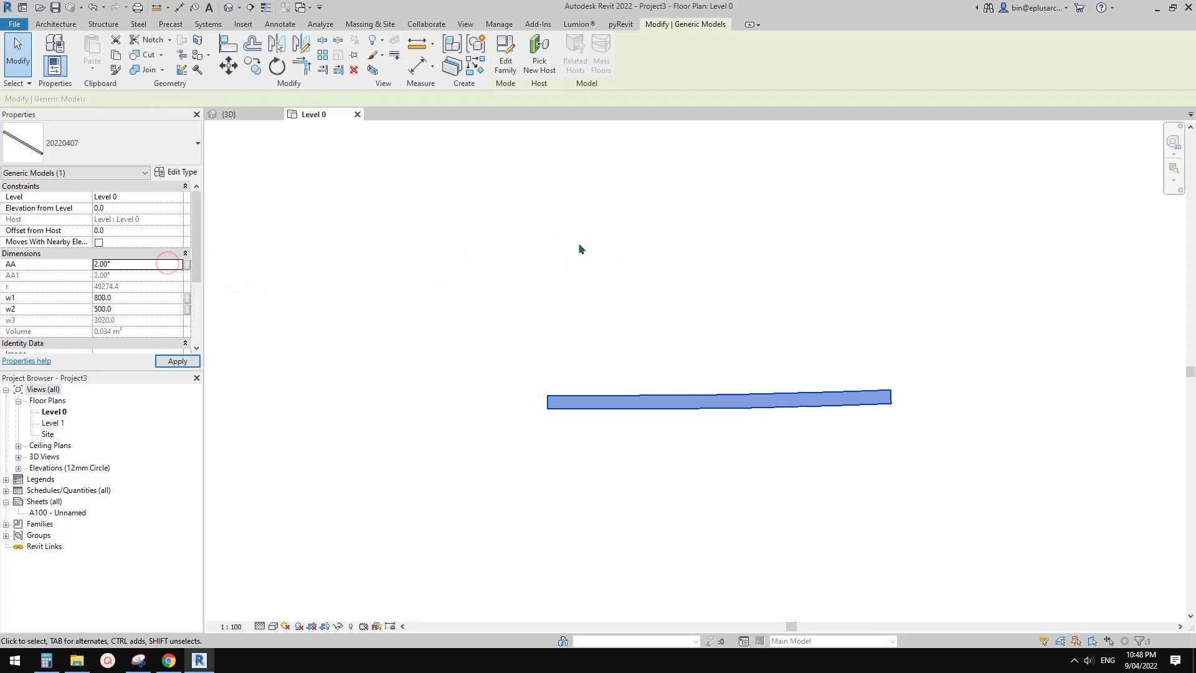
- Set the pipe instance's bend angle AA to 90° and then to 180°
click(186, 264)
text(90)
key(Return)
click(166, 264)
text(190)
key(Return)
click(160, 264)
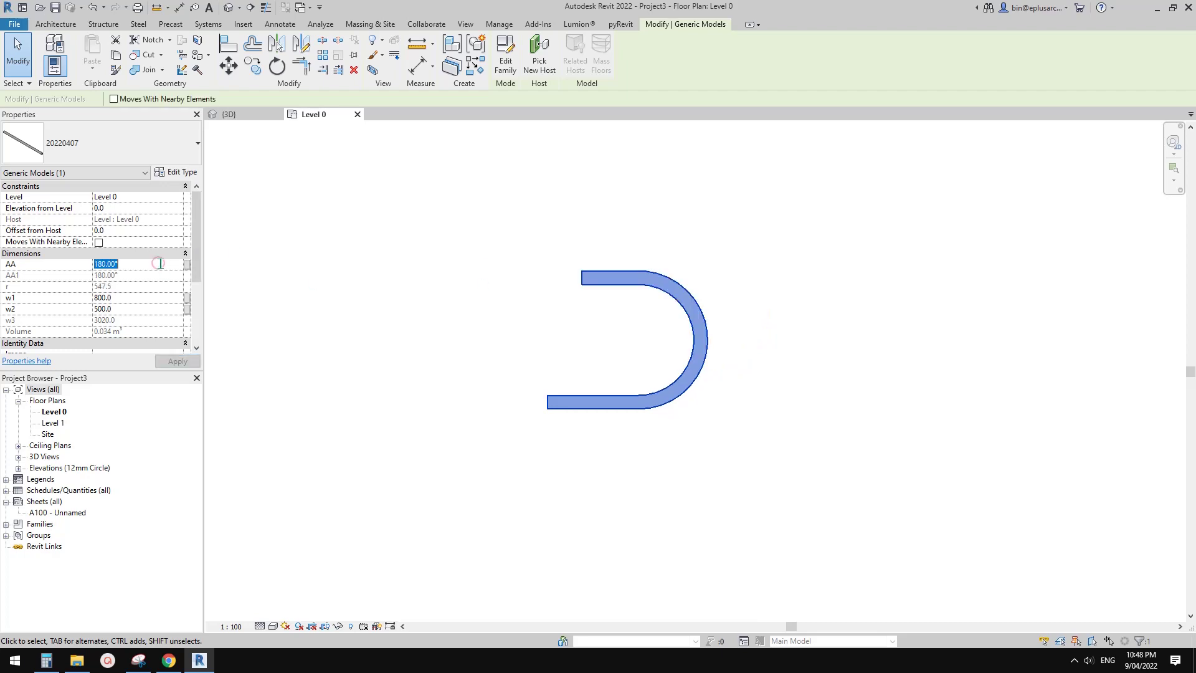
- Test the pipe instance with larger bend angles, setting AA to 240° and then 270°
text(240)
key(Return)
click(148, 265)
text(270)
key(Return)
- Try a full-circle bend angle AA of 360° on the pipe instance, then set AA to 359°
click(148, 265)
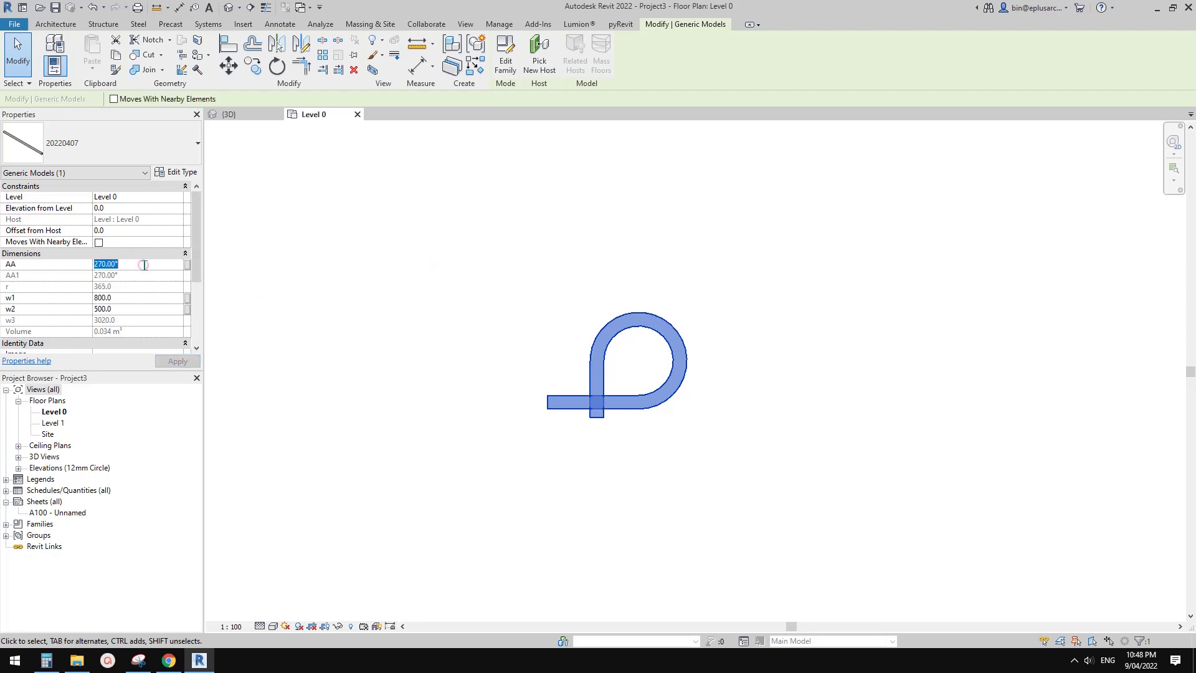
text(360)
key(Return)
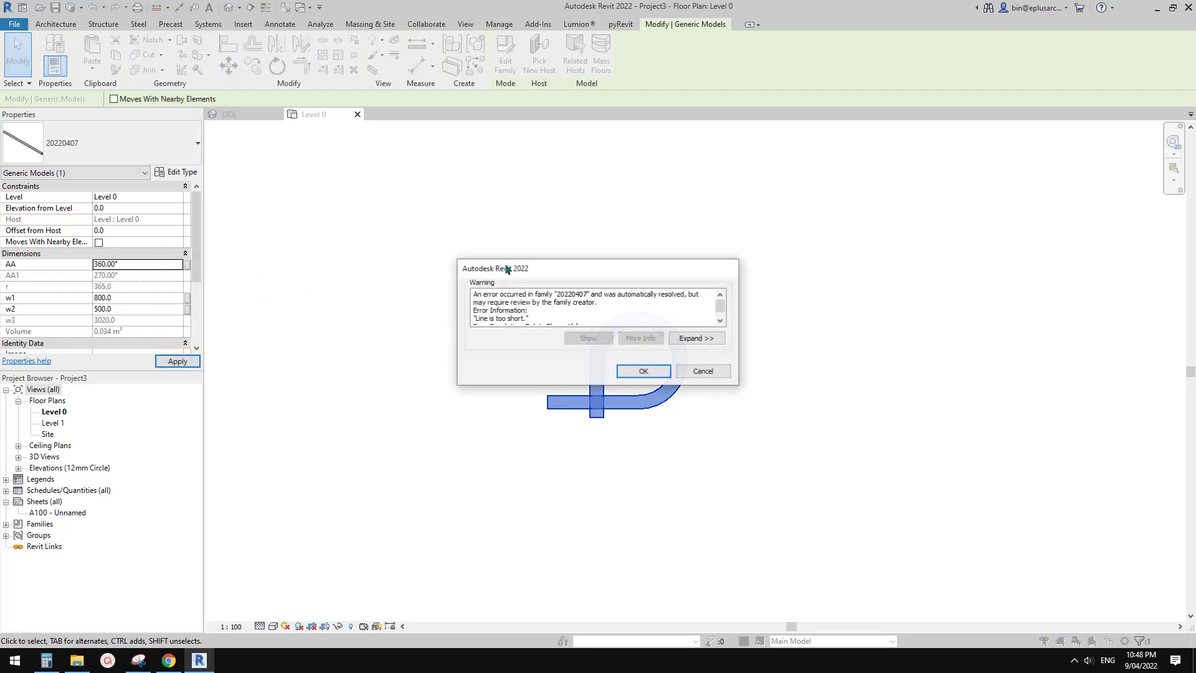
key(Return)
click(150, 264)
text(35)
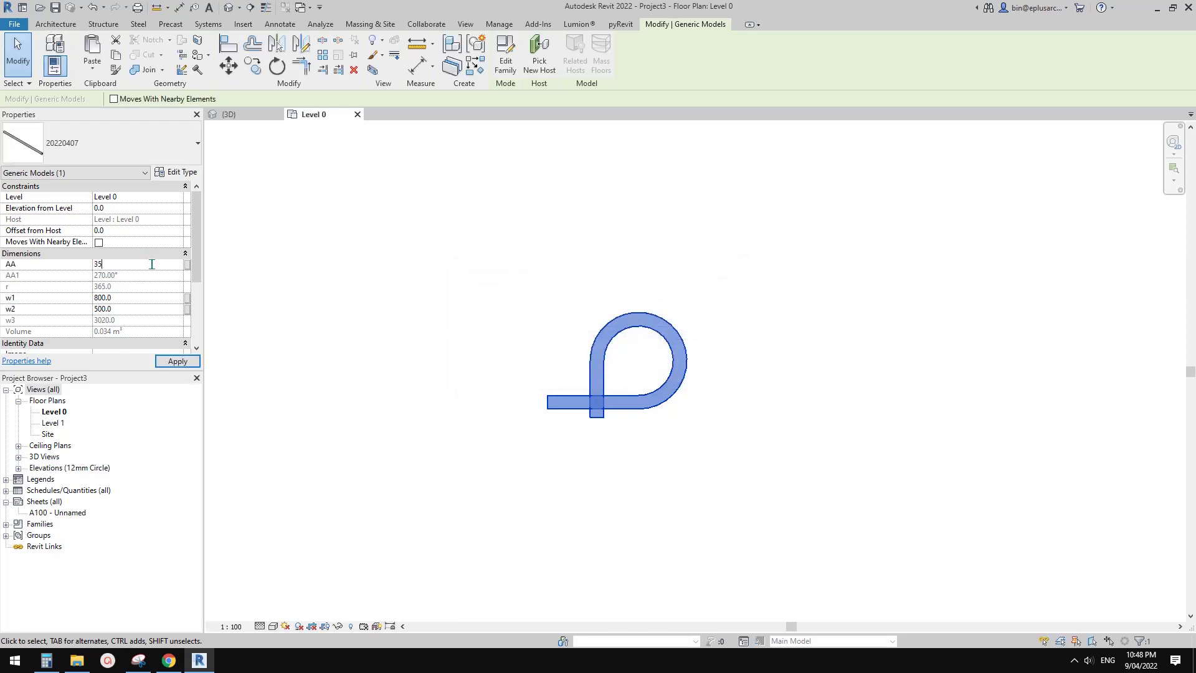
text(9)
key(Return)
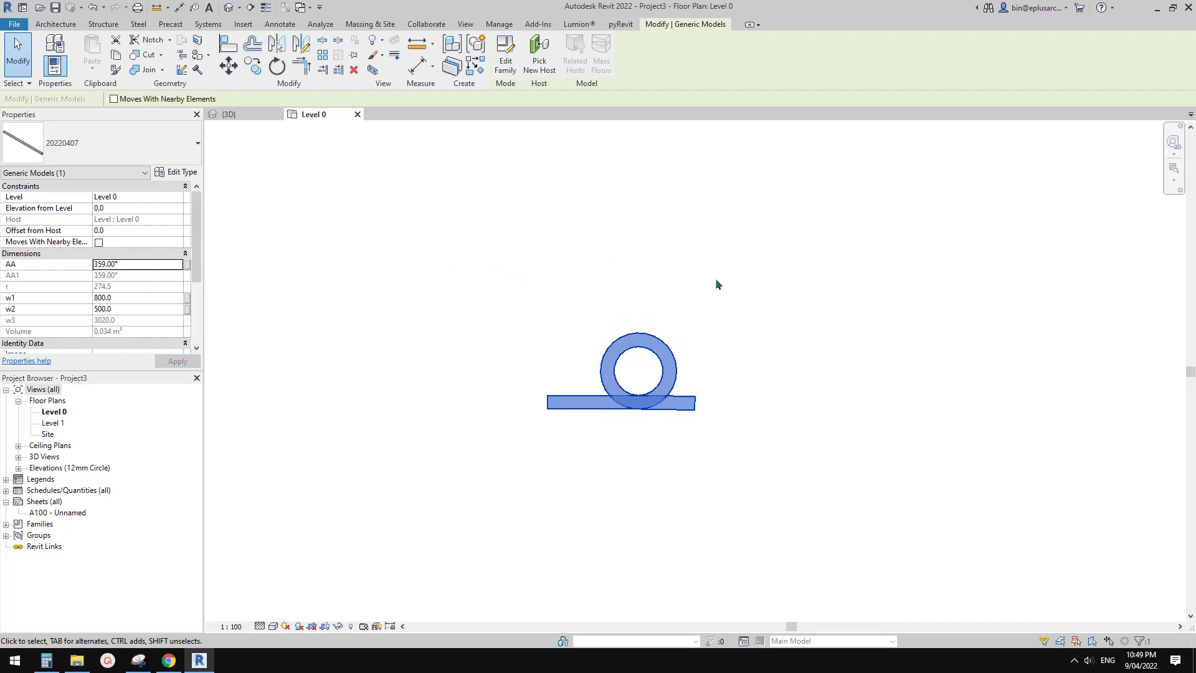
- Return the pipe instance's bend angle AA to 90°
double_click(156, 264)
text(90)
key(Return)
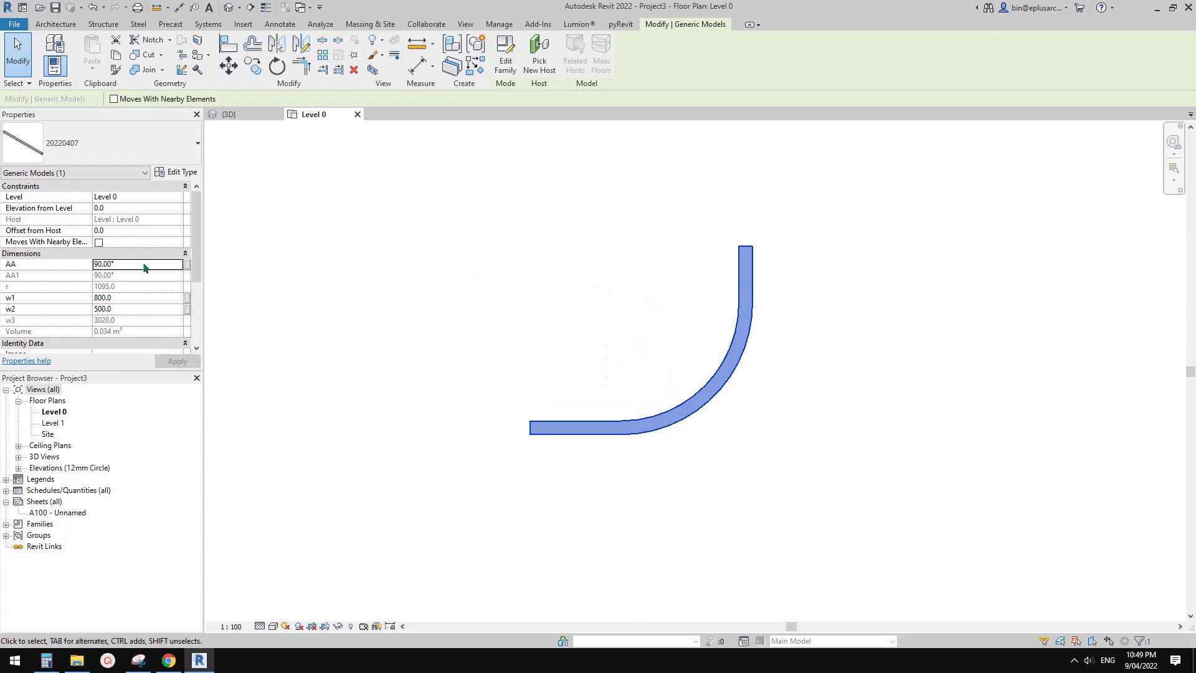
- Set the pipe instance's straight lengths w1 to 1000 and w2 to 900
double_click(131, 298)
text(1000)
key(Return)
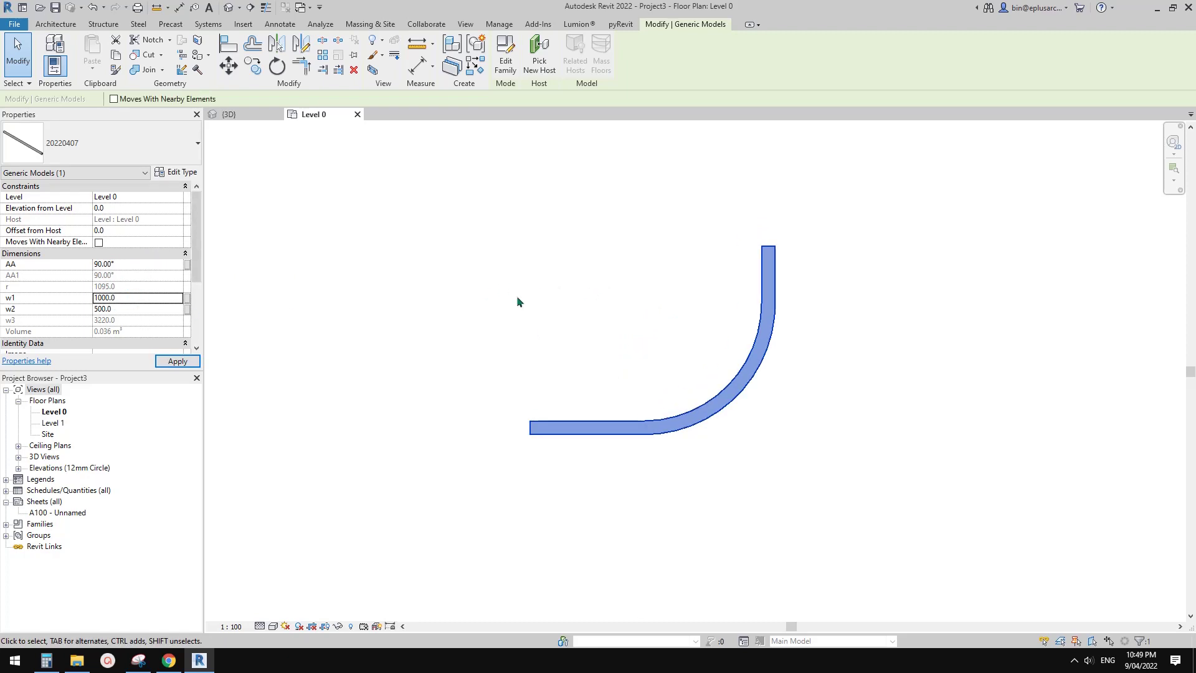
click(136, 310)
text(900)
key(Return)
- Check the pipe's instance properties and type properties to find where the AL parameter is kept
scroll(158, 309, down, 2)
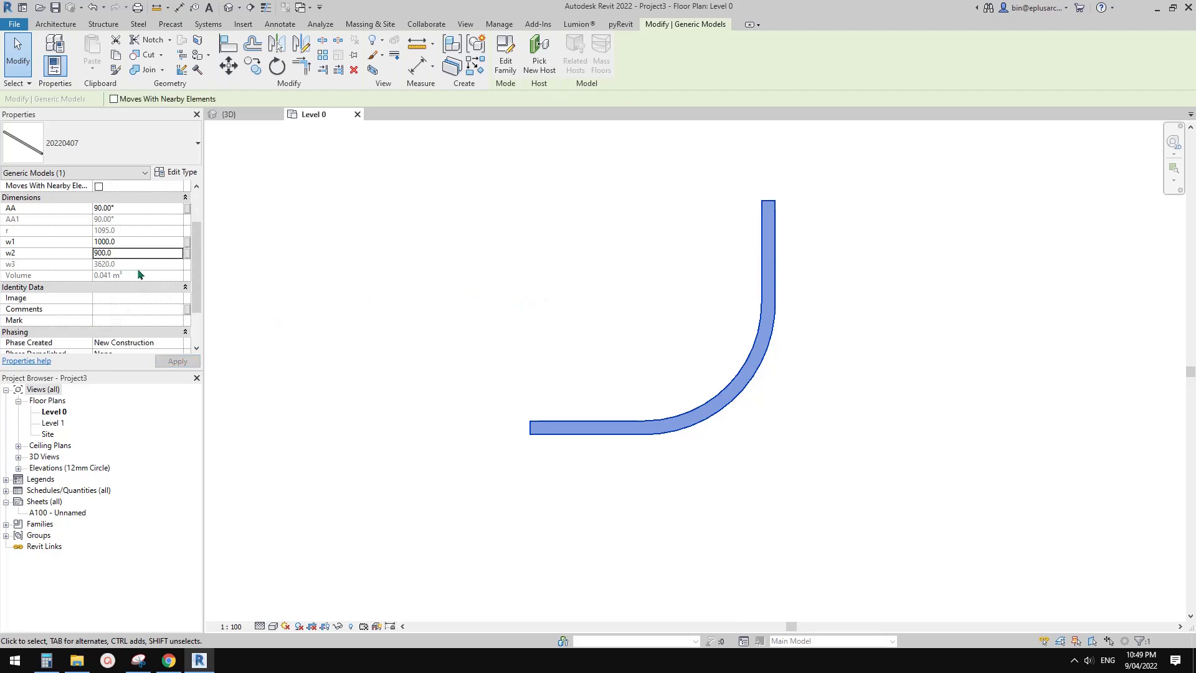
scroll(103, 259, up, 2)
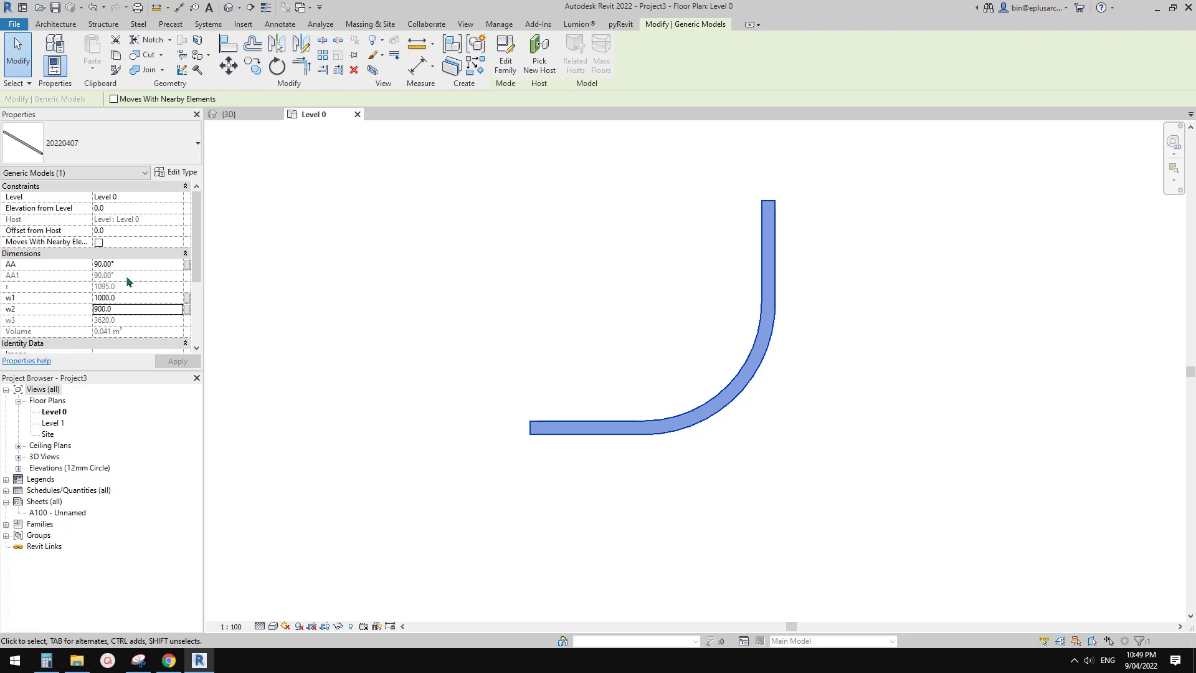
scroll(125, 282, down, 4)
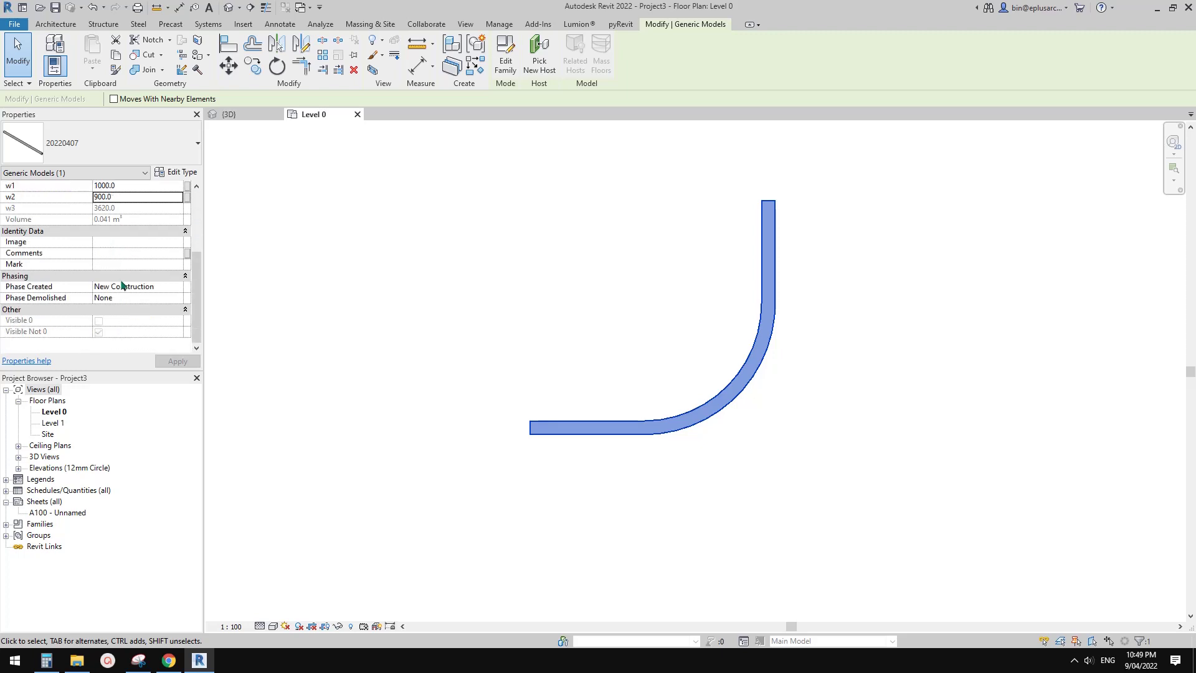
scroll(123, 285, up, 4)
click(176, 172)
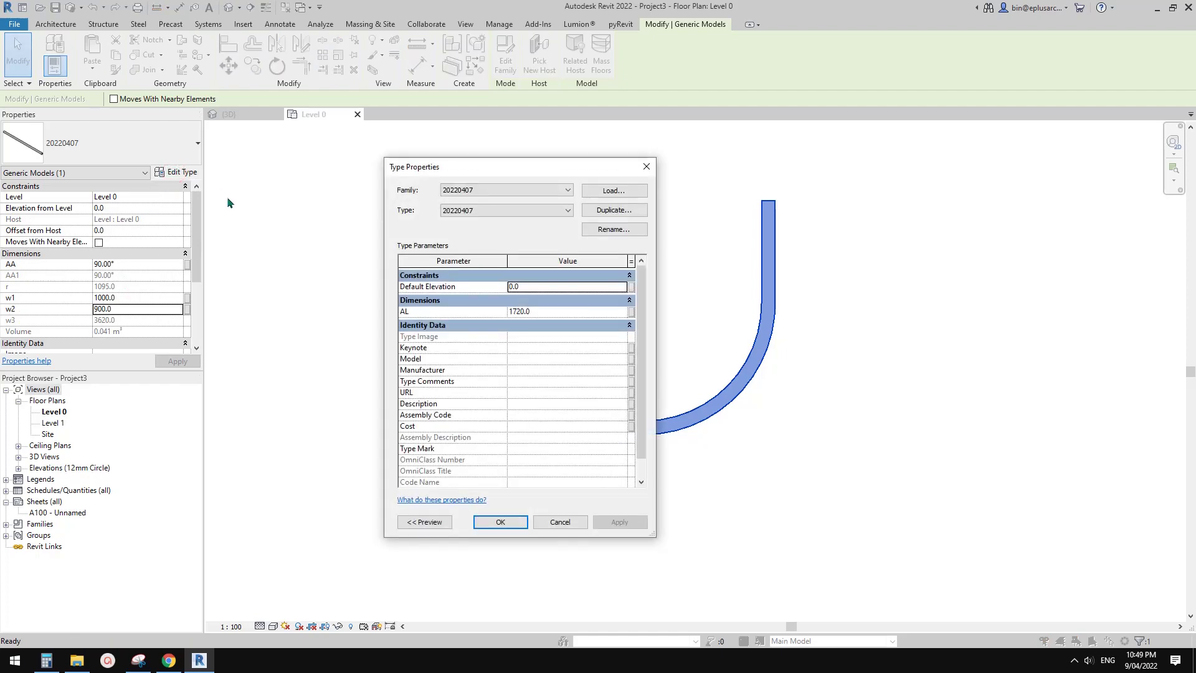
click(647, 166)
- Open the pipe family for editing and change its AL parameter from a type to an instance parameter
click(710, 392)
click(707, 374)
click(506, 51)
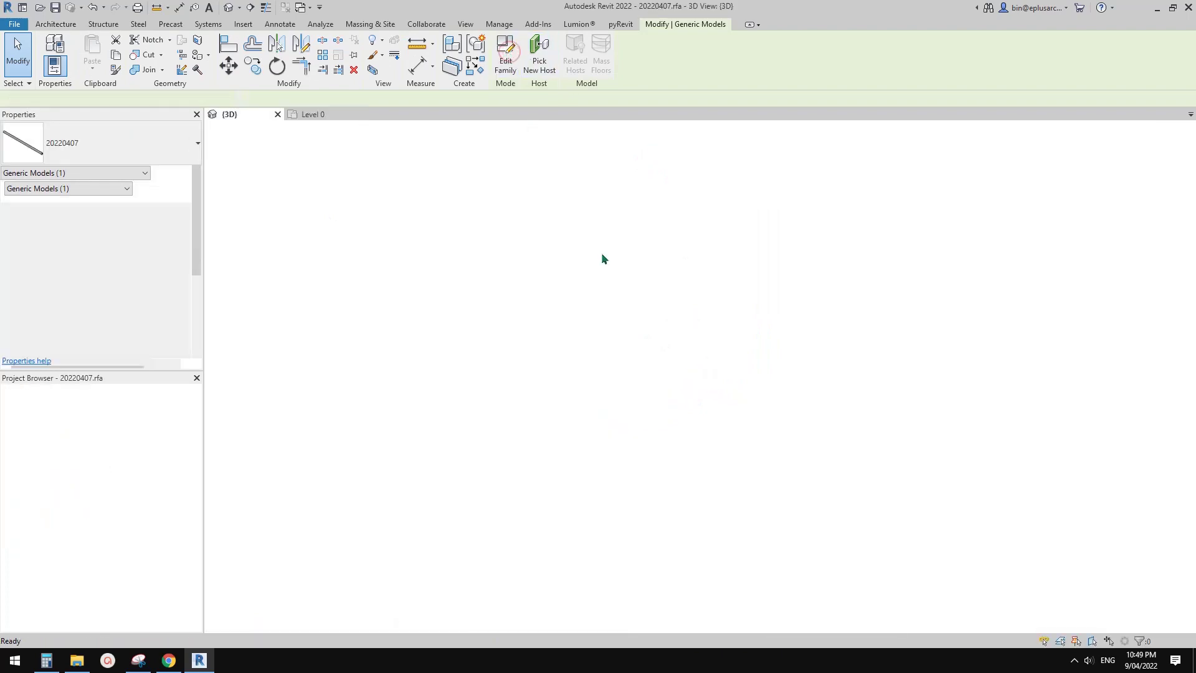
click(74, 64)
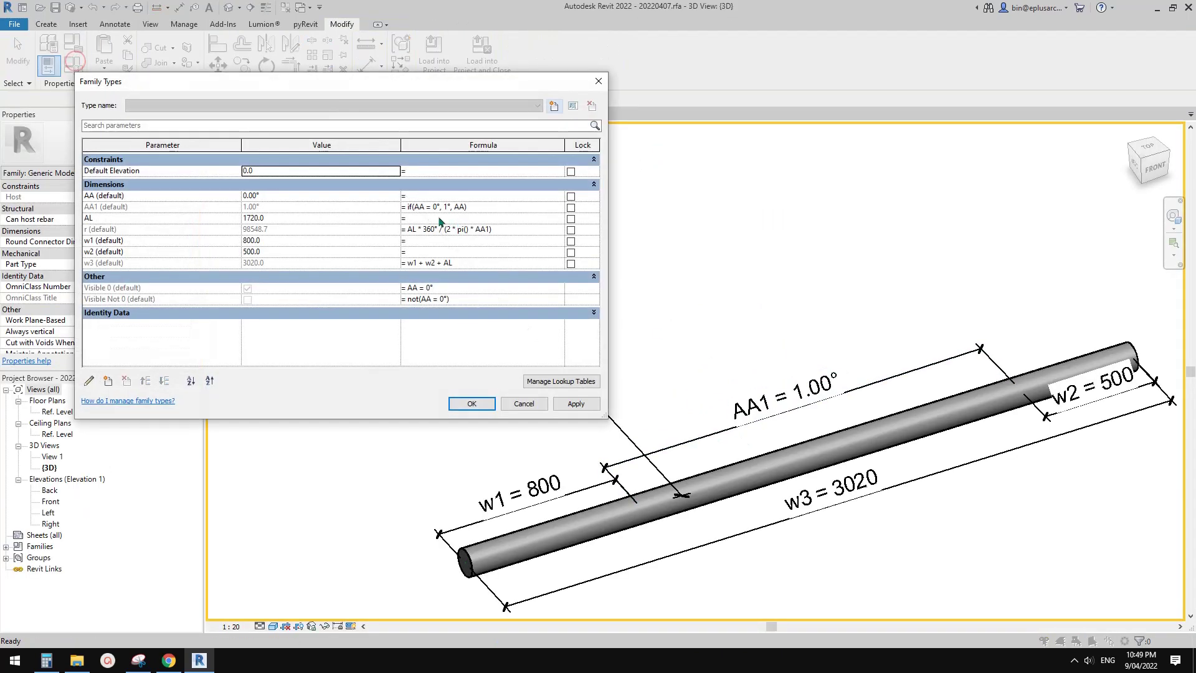
click(94, 218)
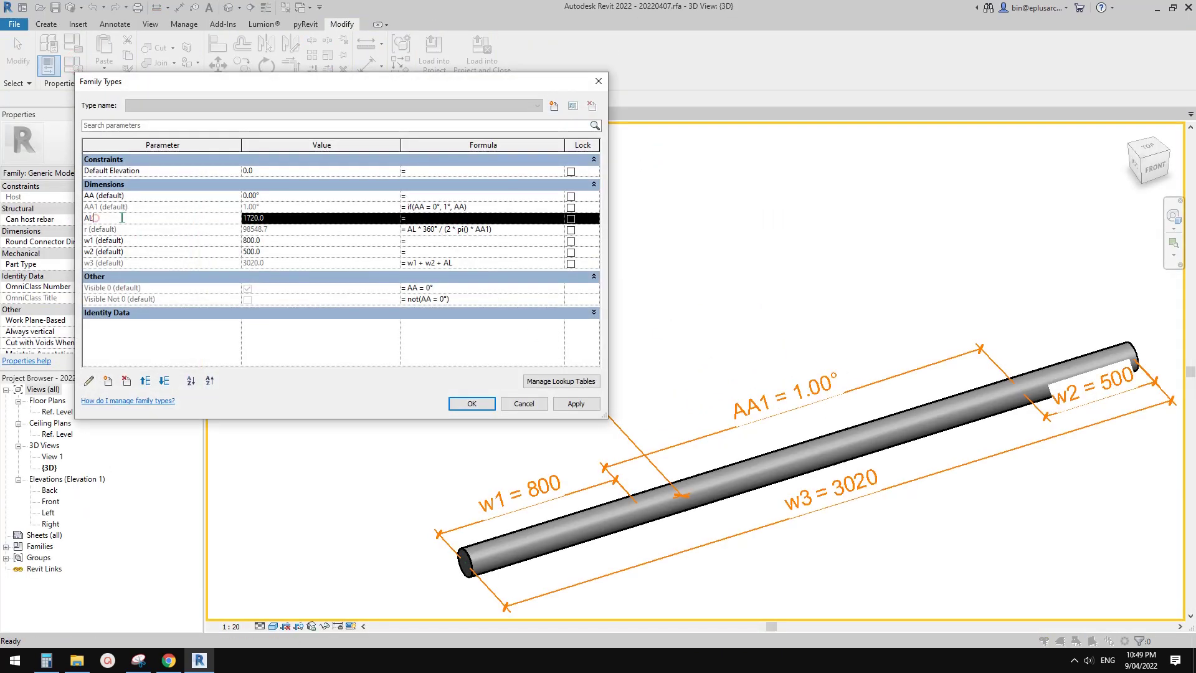
click(90, 381)
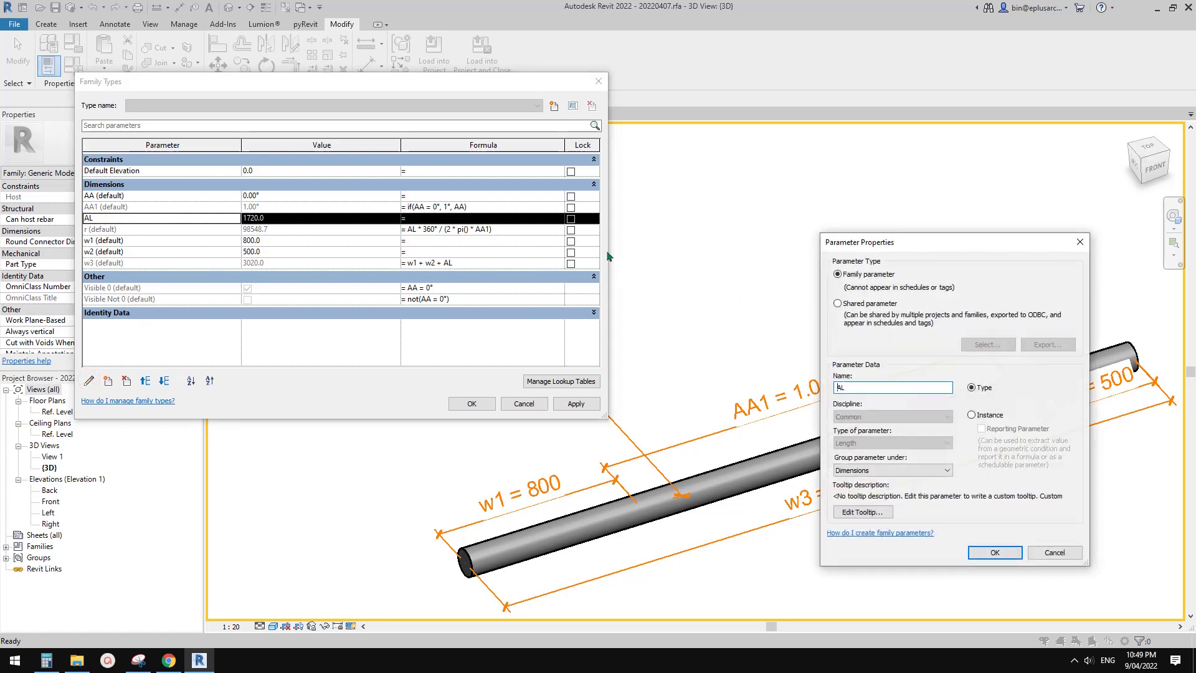
click(977, 415)
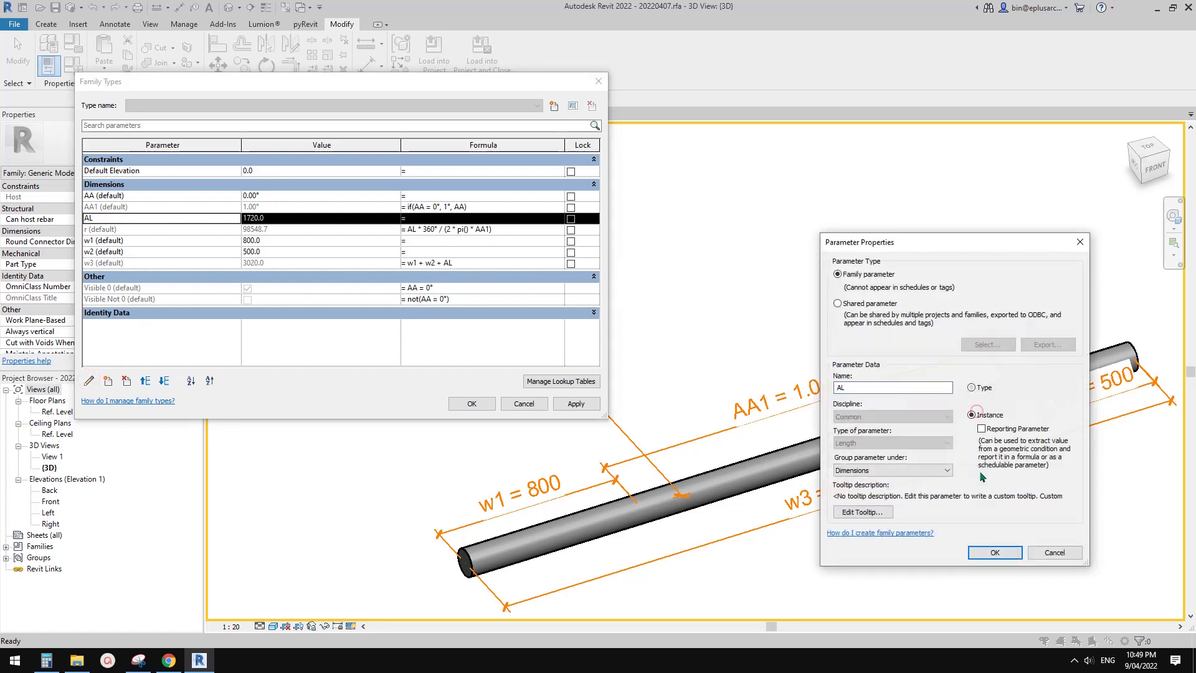
click(995, 552)
click(471, 403)
- Load the updated pipe family into the project and close the family
click(483, 62)
click(630, 330)
click(517, 315)
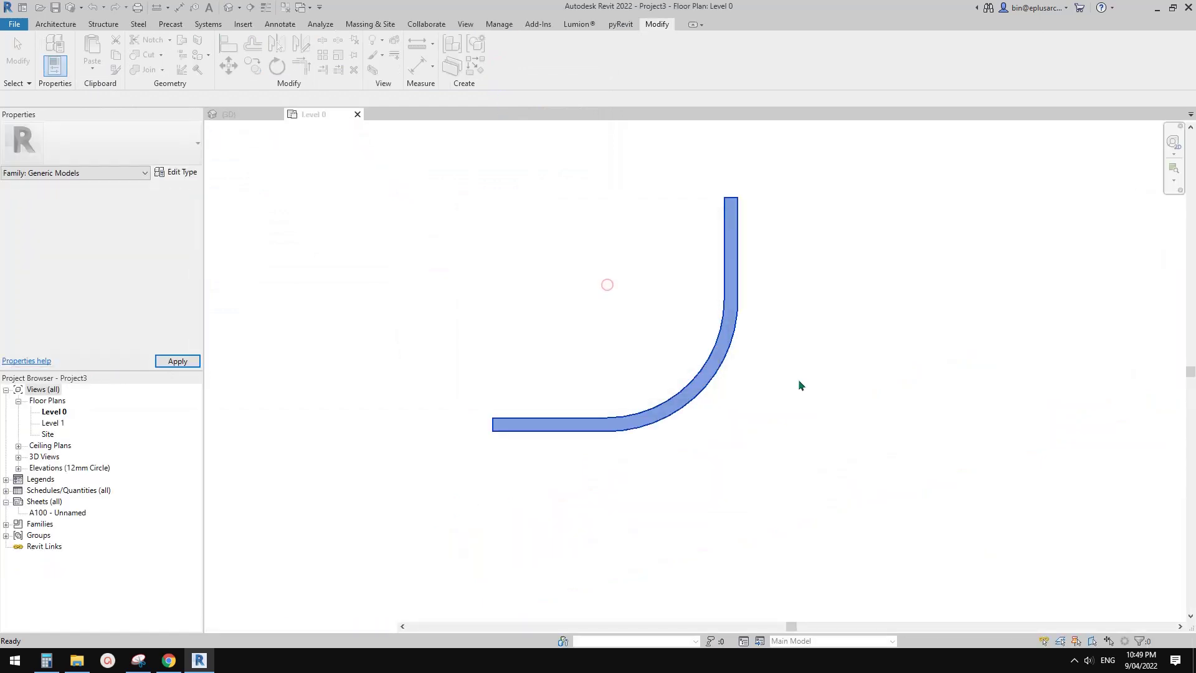
- Set the pipe instance's bend length AL to 9000 and reselect the pipe
click(689, 392)
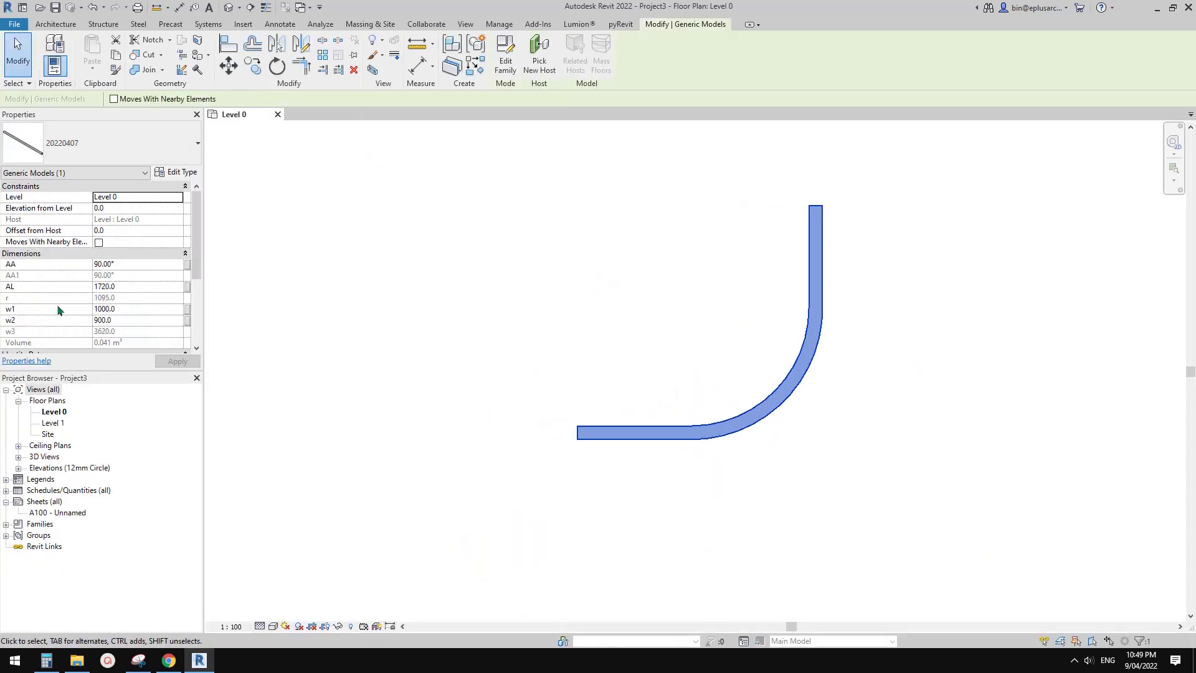
click(116, 287)
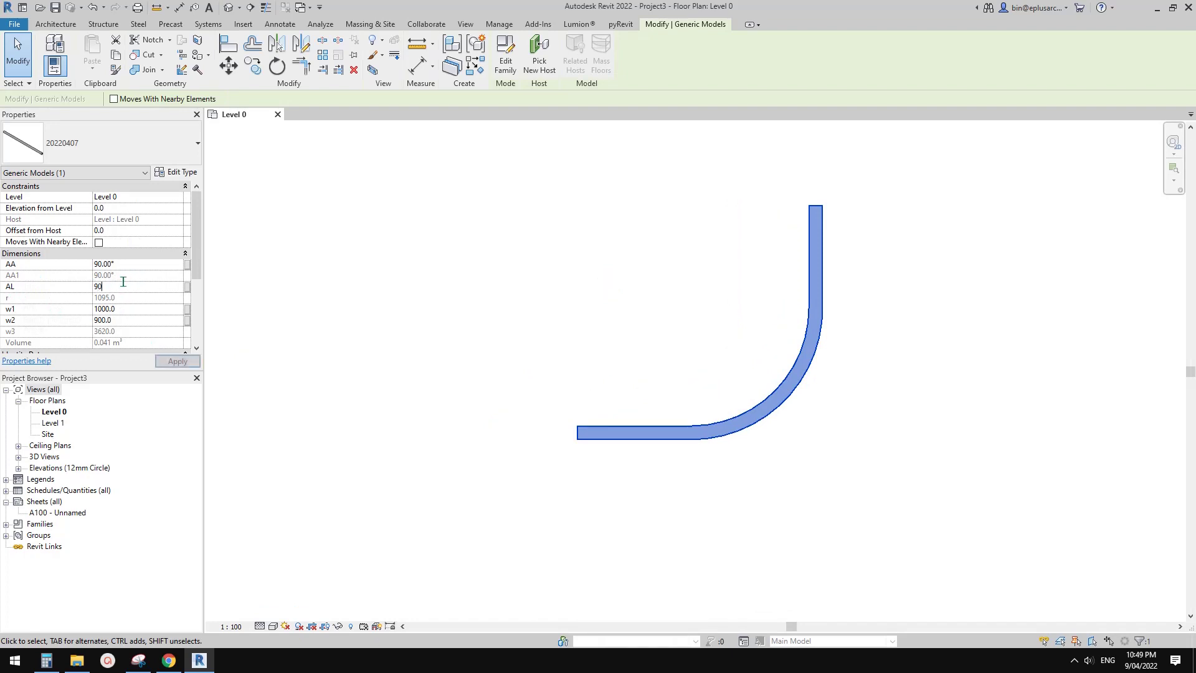
key(Return)
key(Return)
click(149, 288)
text(9000)
click(243, 293)
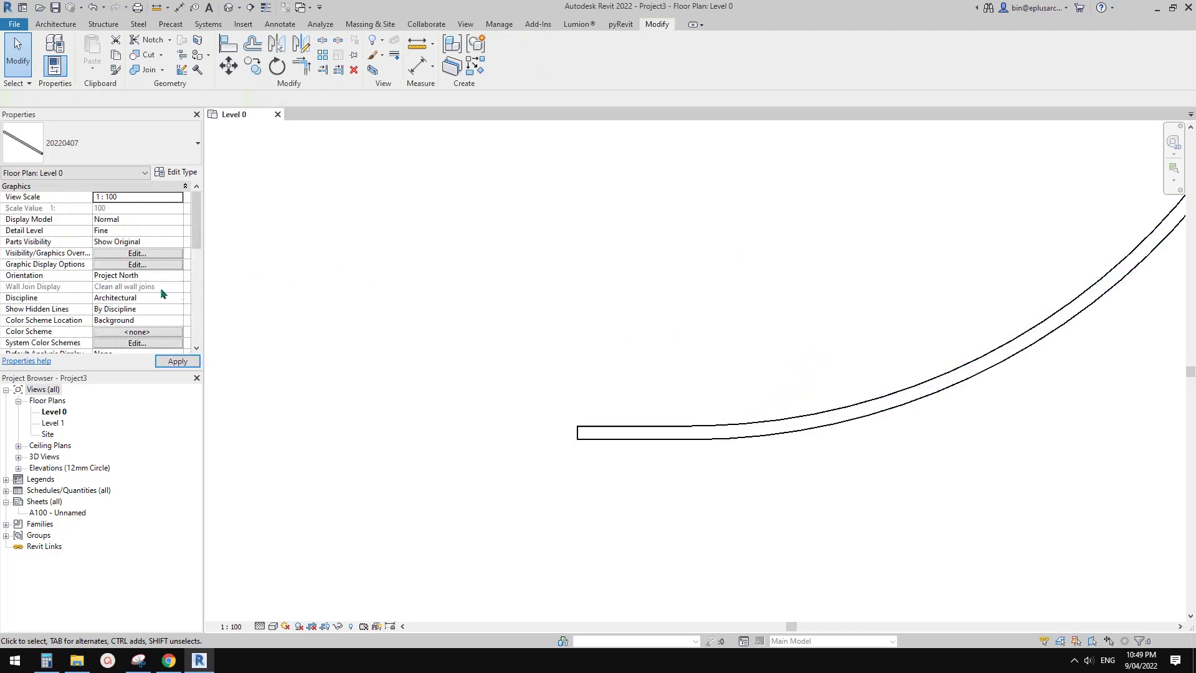
click(678, 426)
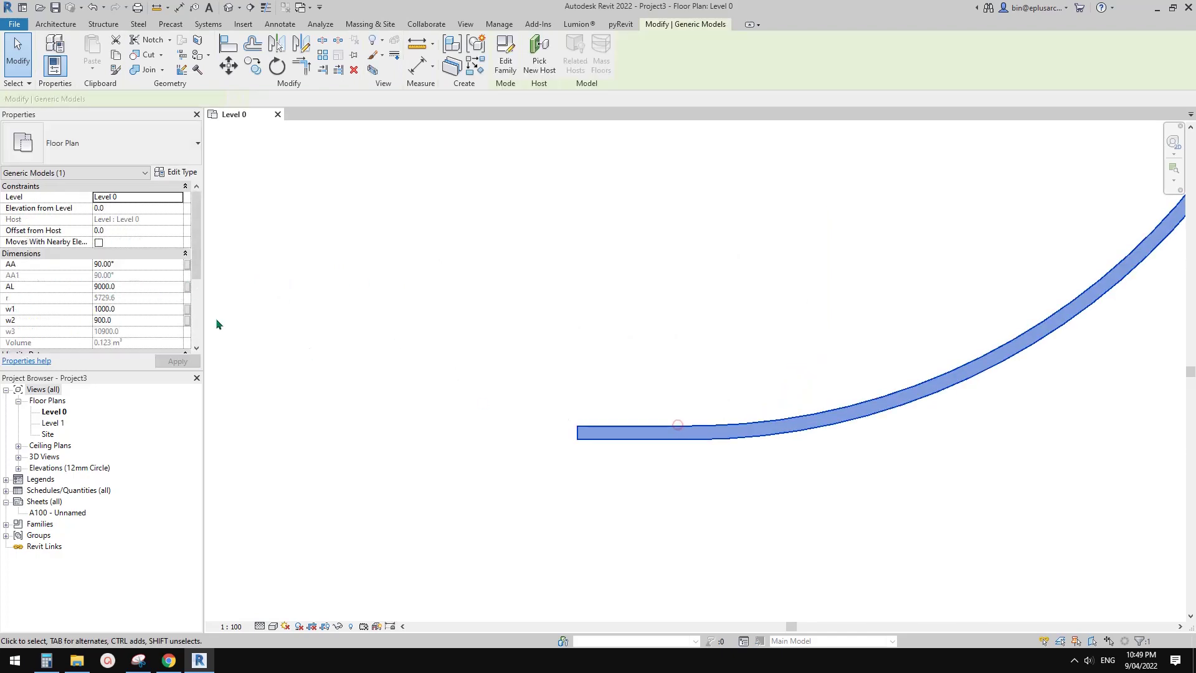